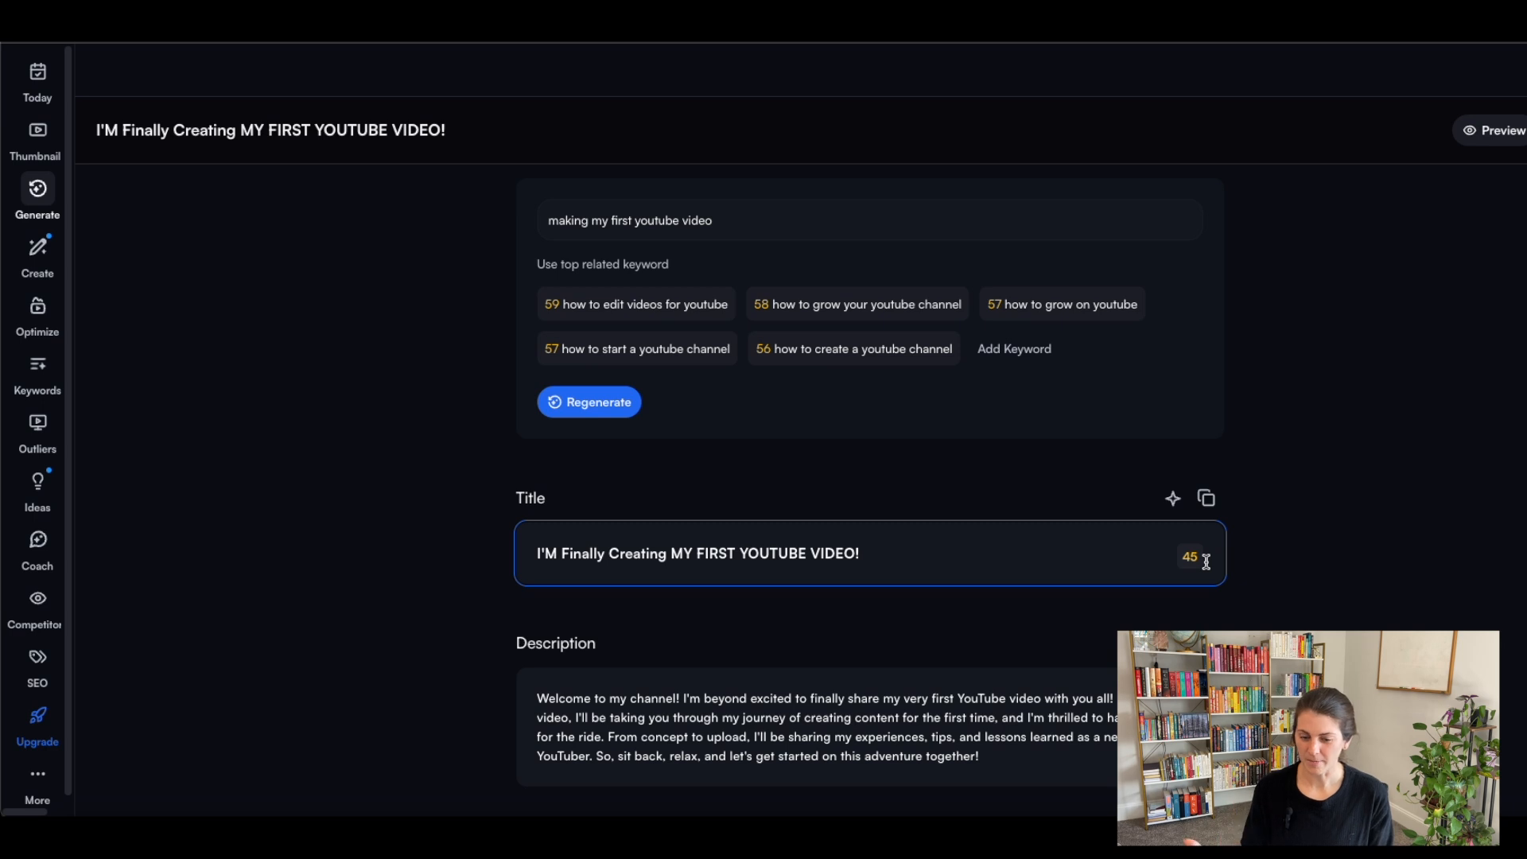
Generate title suggestions with added excitement for the video and dismiss them without choosing one.
{"action": "left_click", "coordinate": [1174, 500]}
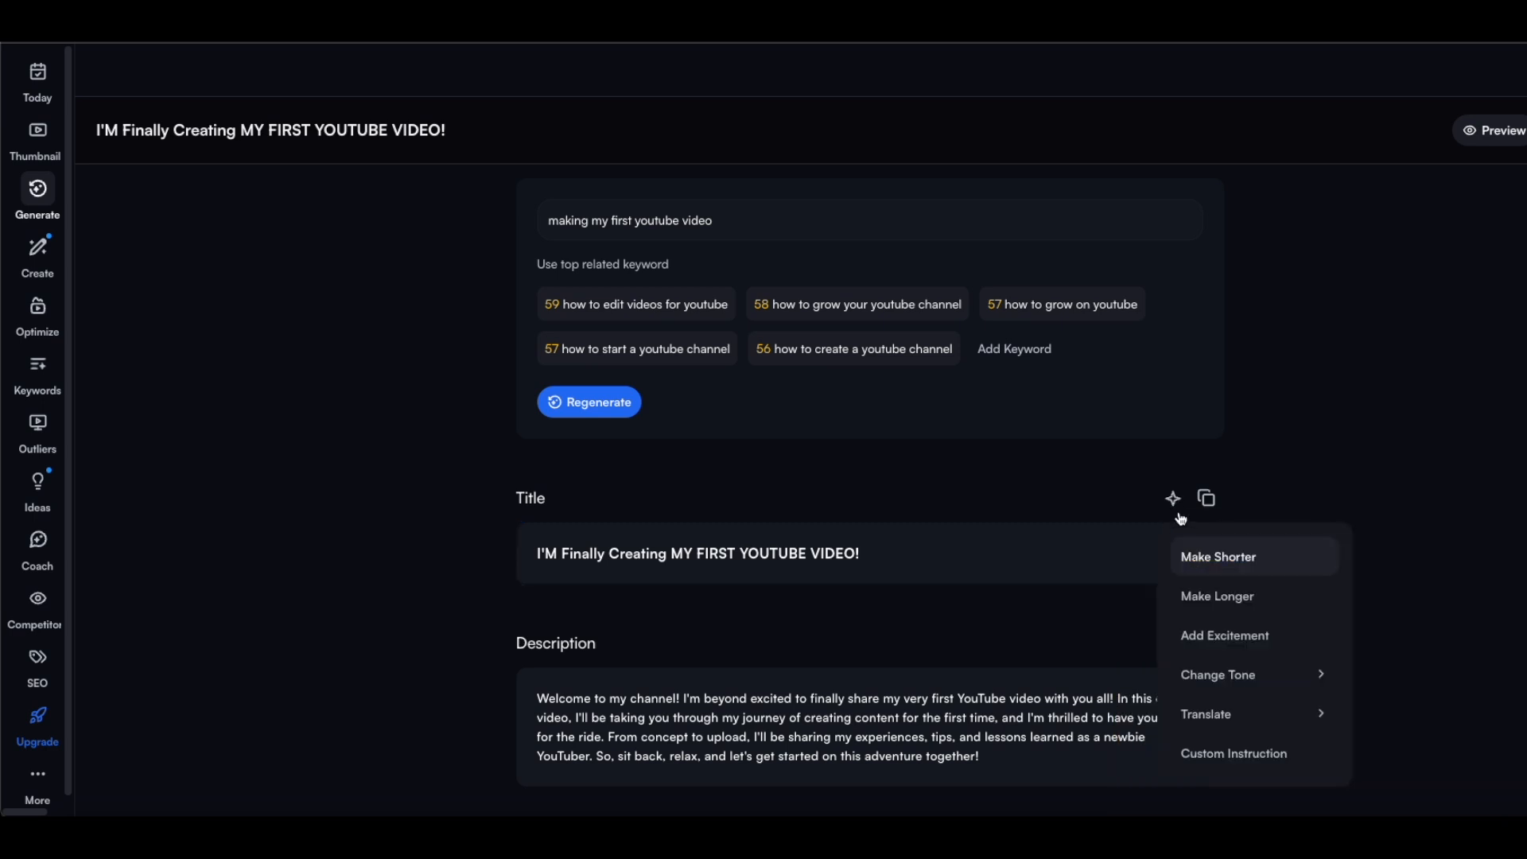
{"action": "left_click", "coordinate": [1232, 682]}
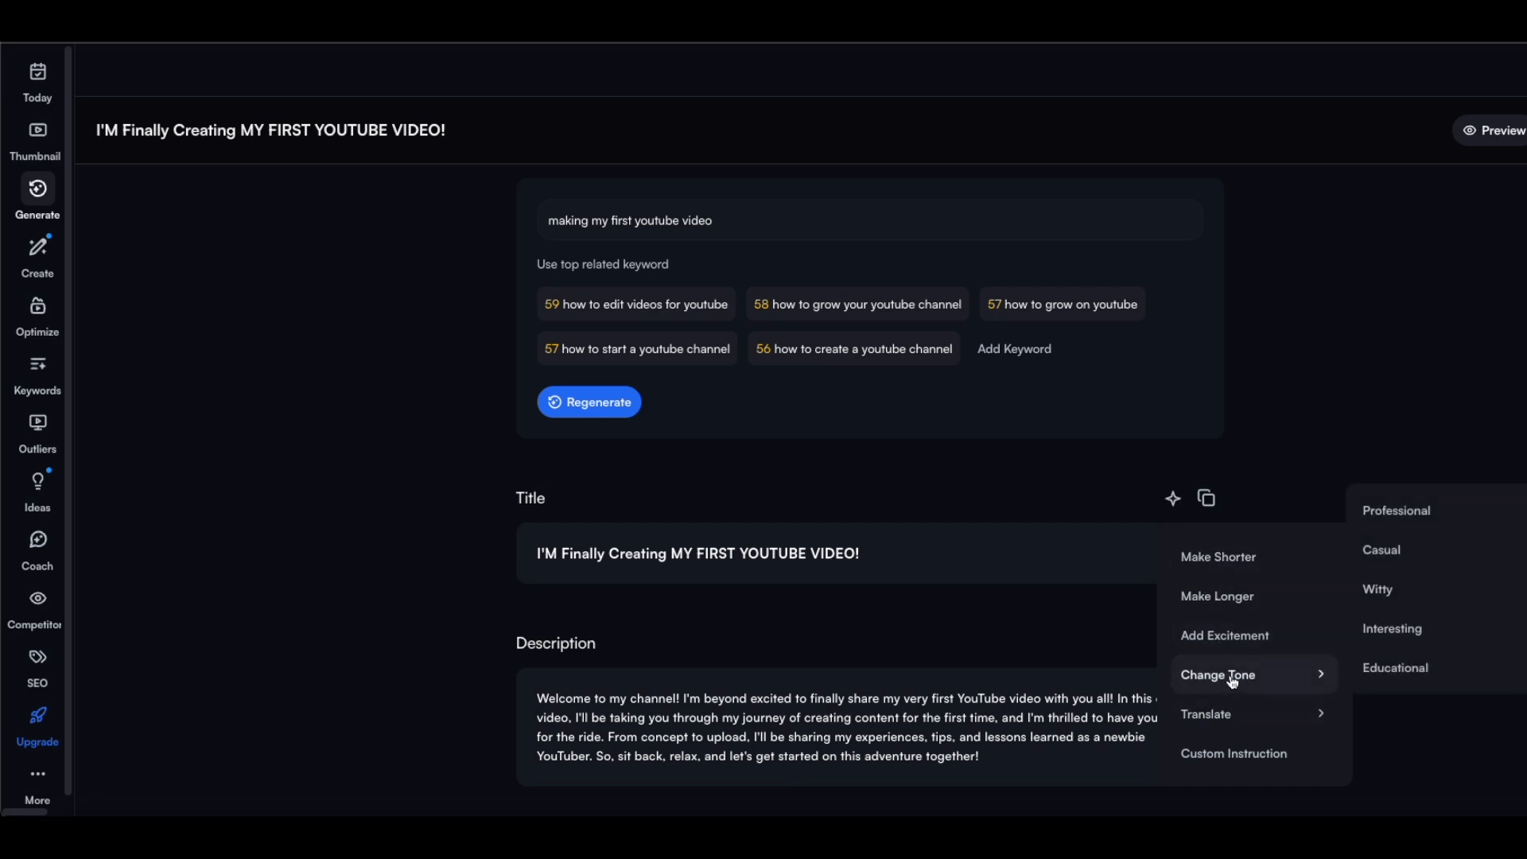
{"action": "left_click", "coordinate": [1222, 638]}
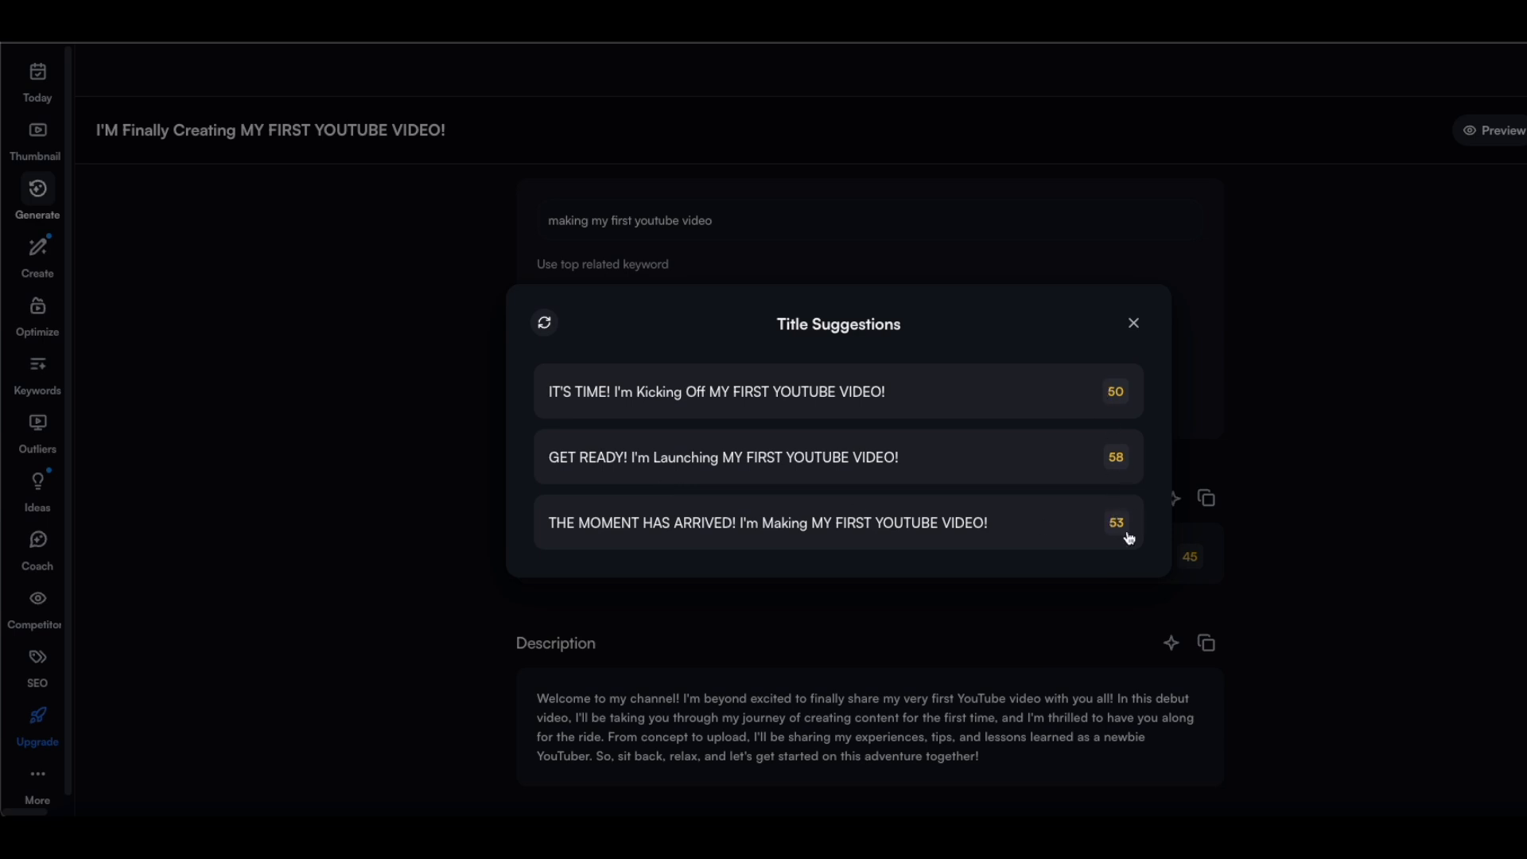
{"action": "left_click", "coordinate": [1135, 332]}
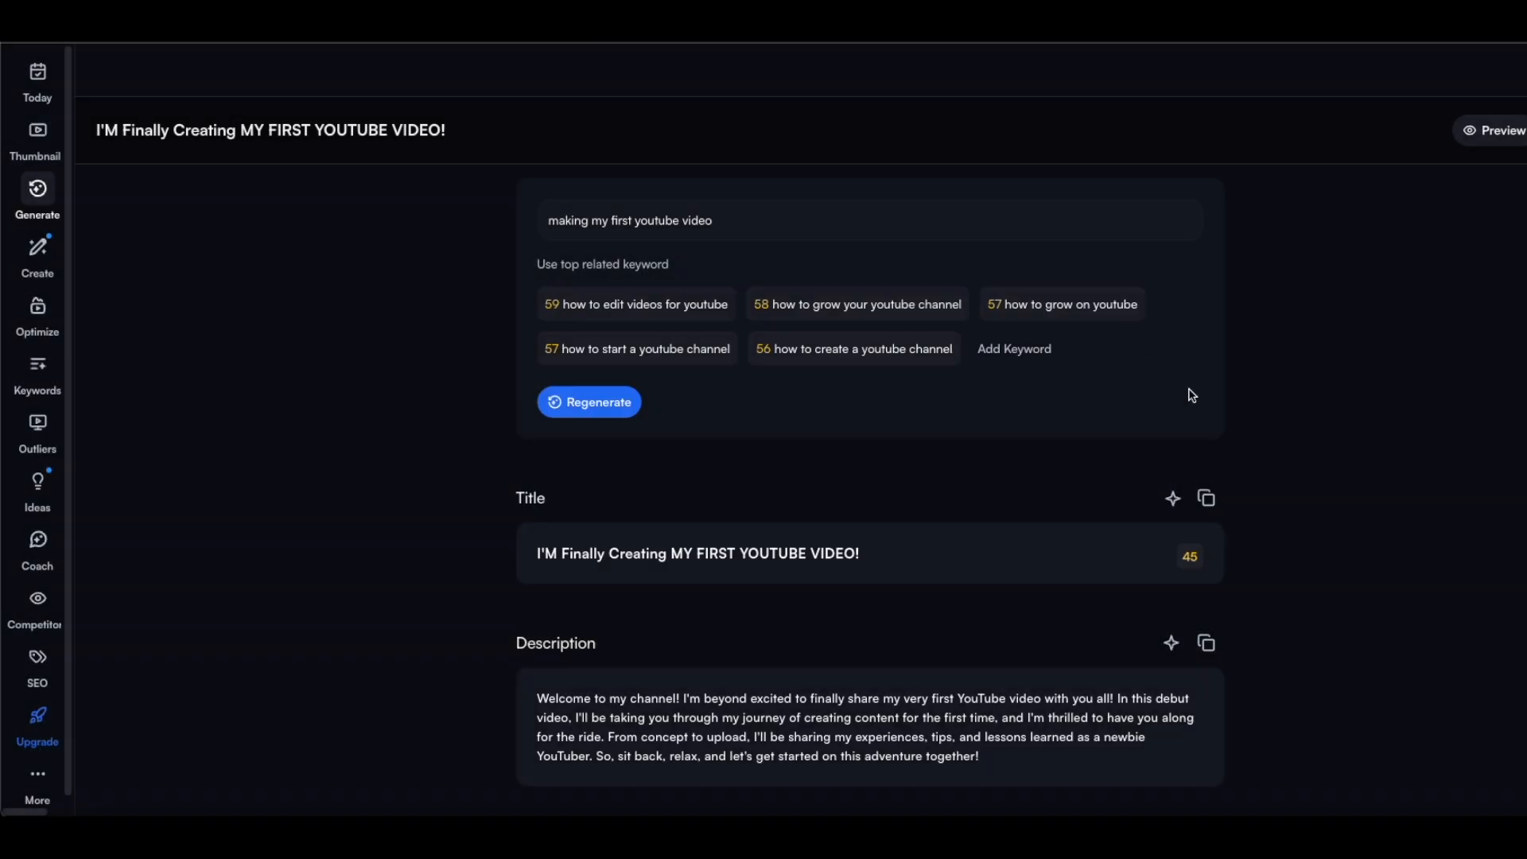
Generate title suggestions in an Educational tone and apply "Creating My First YouTube Video: A Step-by-Step Guide" as the title.
{"action": "left_click", "coordinate": [1174, 503]}
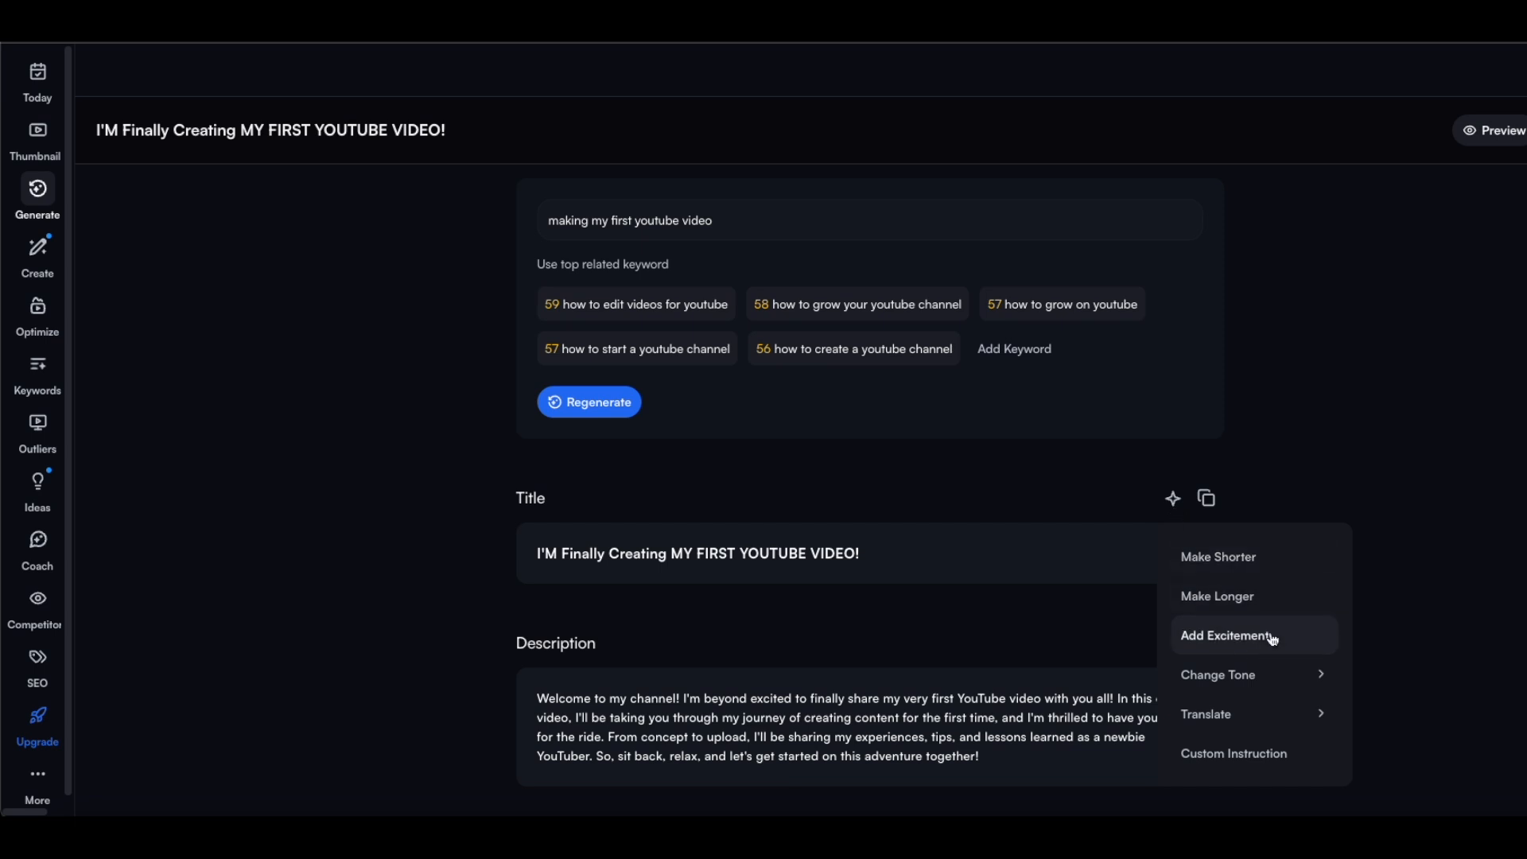
{"action": "mouse_move", "coordinate": [1247, 688]}
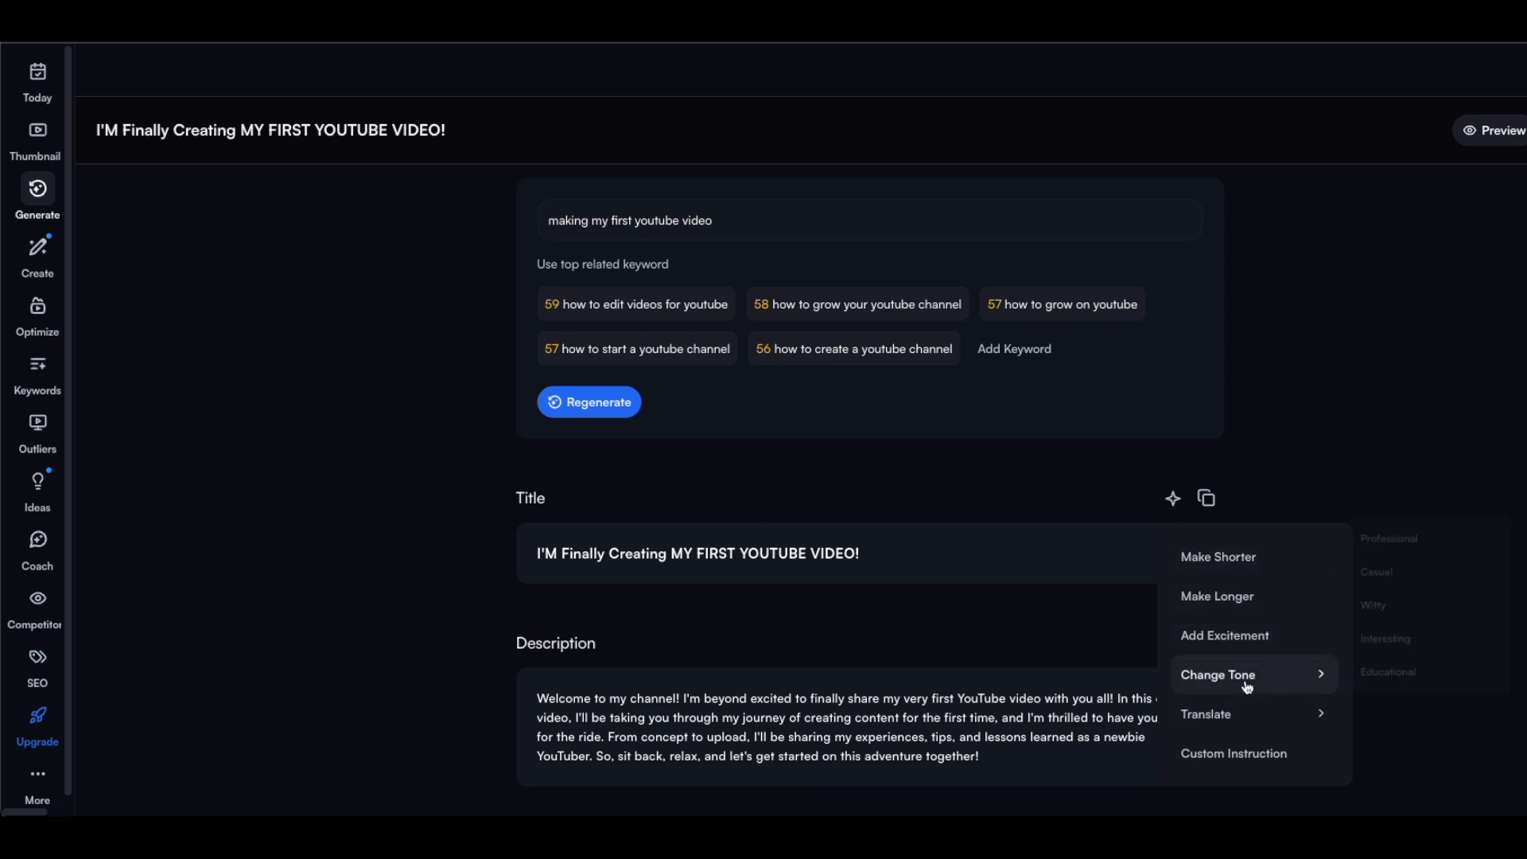
{"action": "left_click", "coordinate": [1396, 671]}
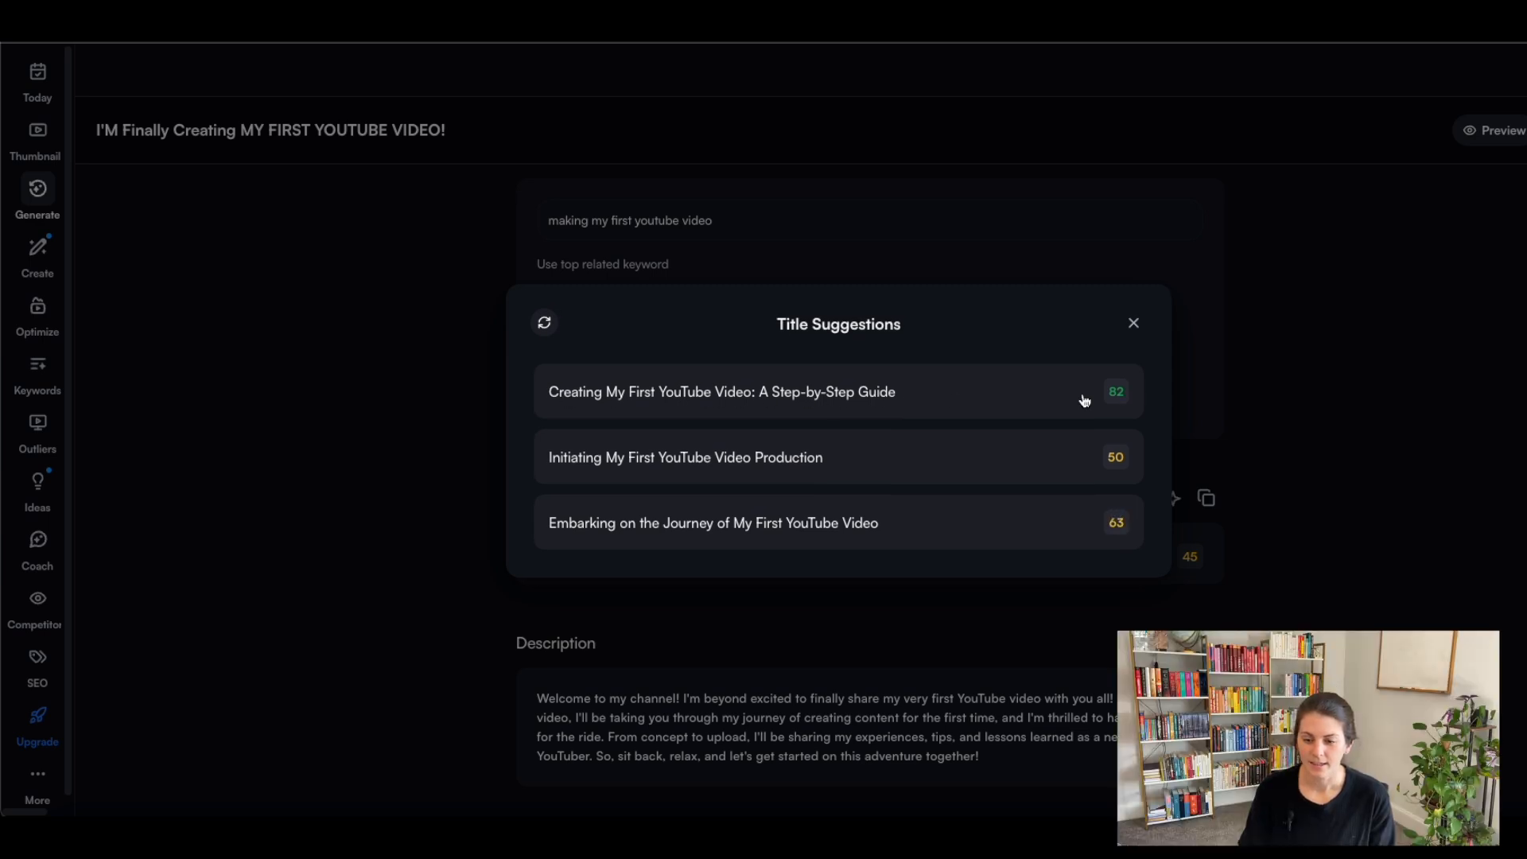
{"action": "left_click", "coordinate": [922, 401]}
{"action": "left_click", "coordinate": [876, 559]}
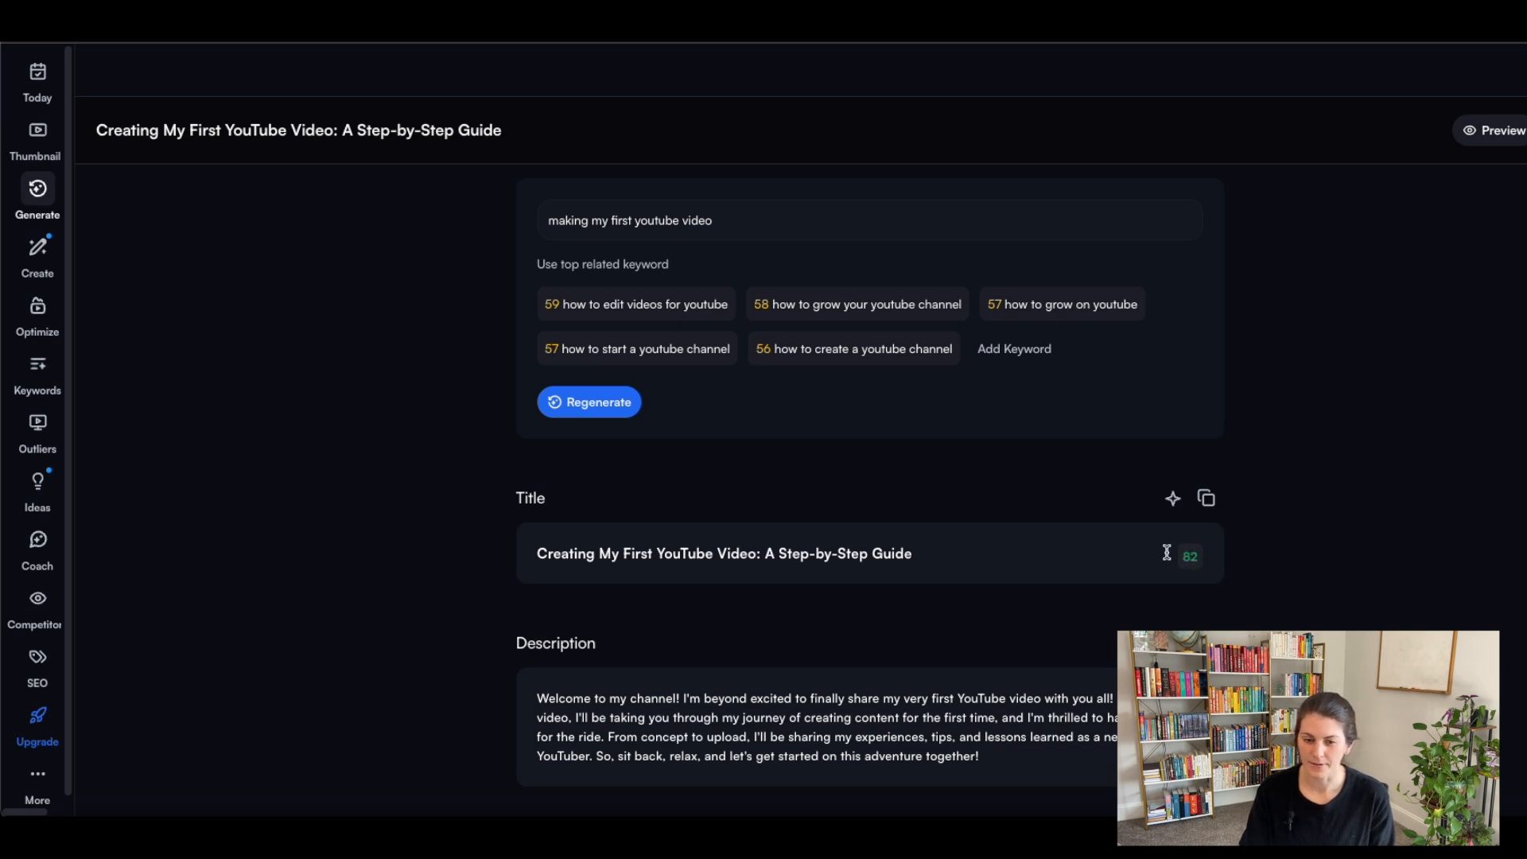
Review the generated description, tags and thumbnail suggestions for the video.
{"action": "scroll", "coordinate": [1052, 538], "scroll_direction": "down", "scroll_amount": 1}
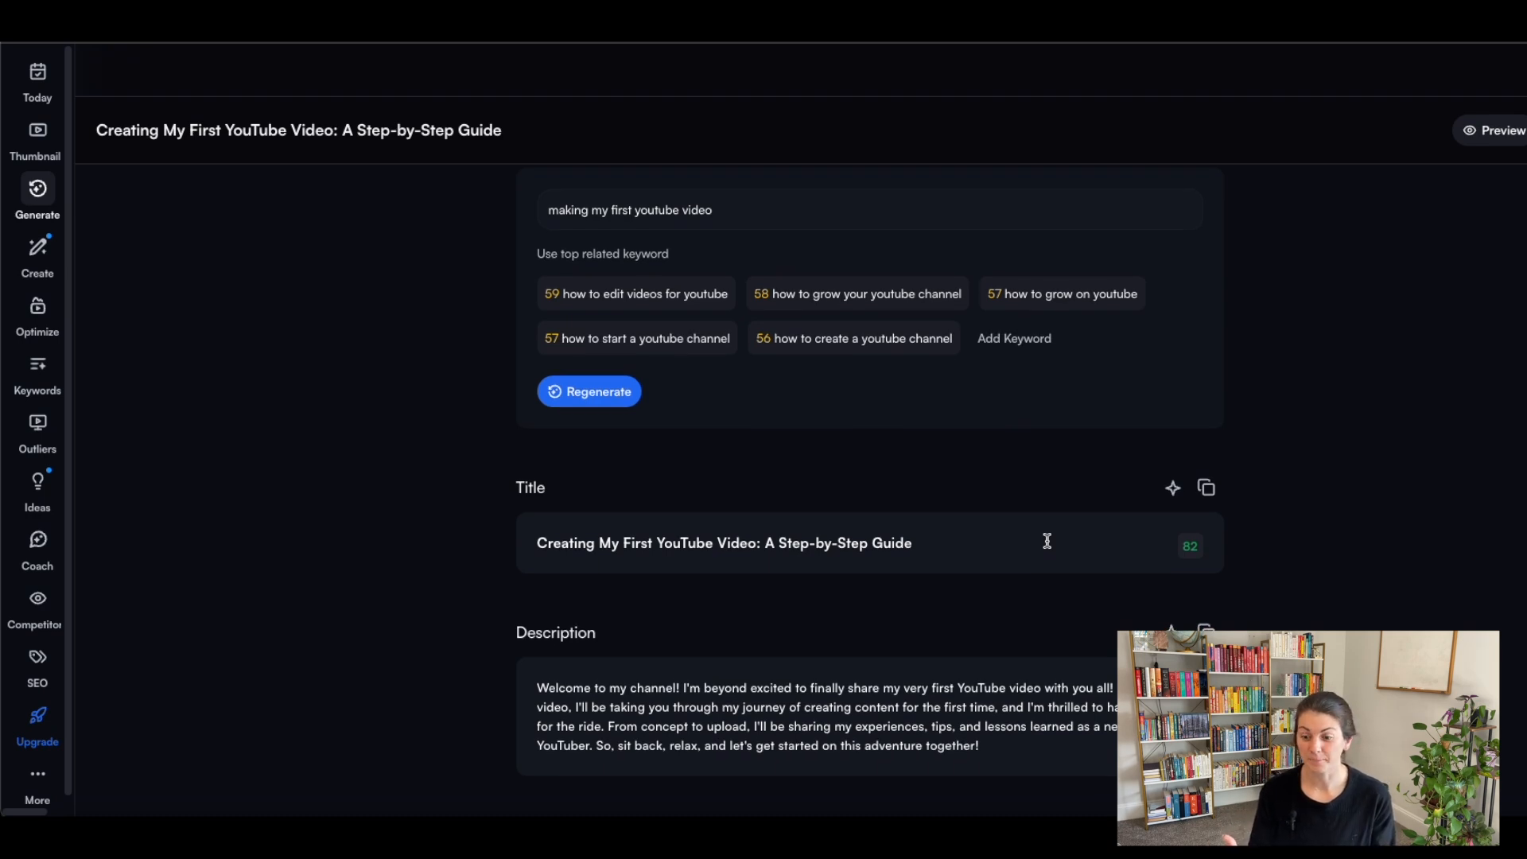
{"action": "scroll", "coordinate": [1048, 542], "scroll_direction": "down", "scroll_amount": 3}
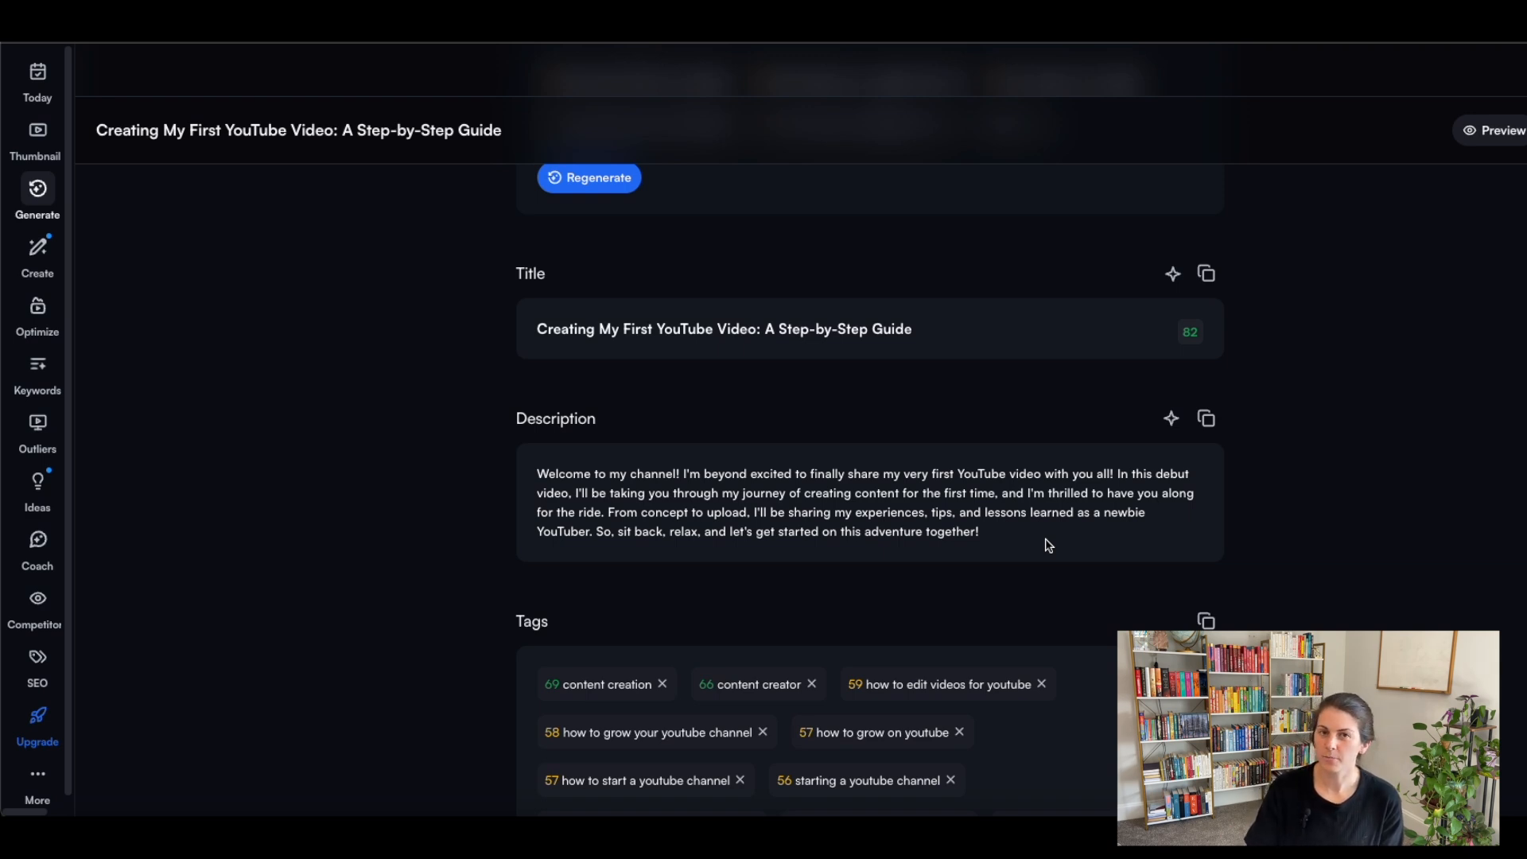
{"action": "scroll", "coordinate": [889, 525], "scroll_direction": "down", "scroll_amount": 2}
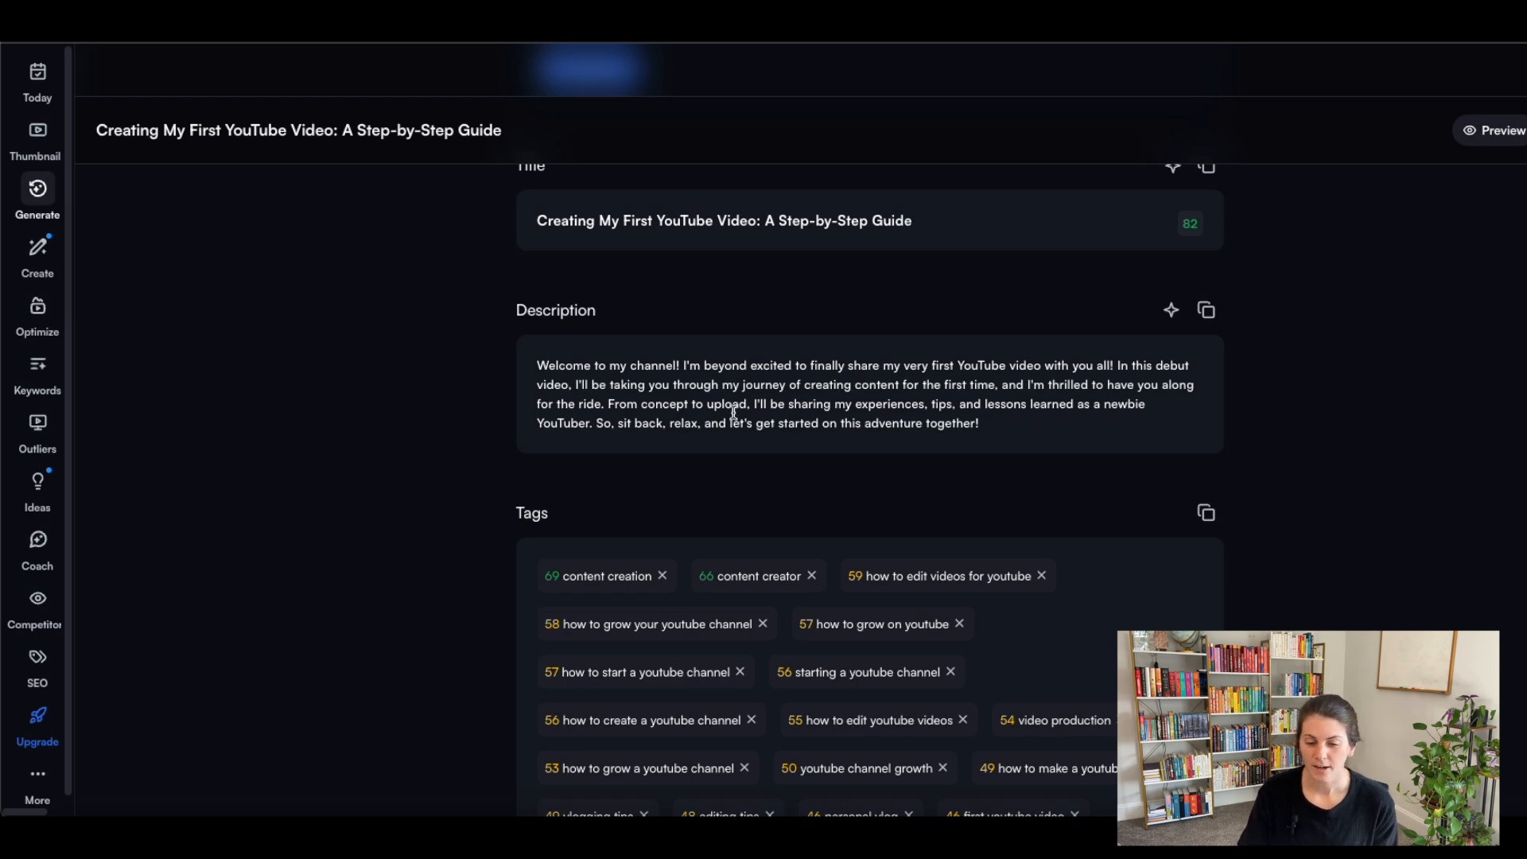
{"action": "scroll", "coordinate": [733, 412], "scroll_direction": "down", "scroll_amount": 1}
{"action": "scroll", "coordinate": [733, 412], "scroll_direction": "down", "scroll_amount": 1}
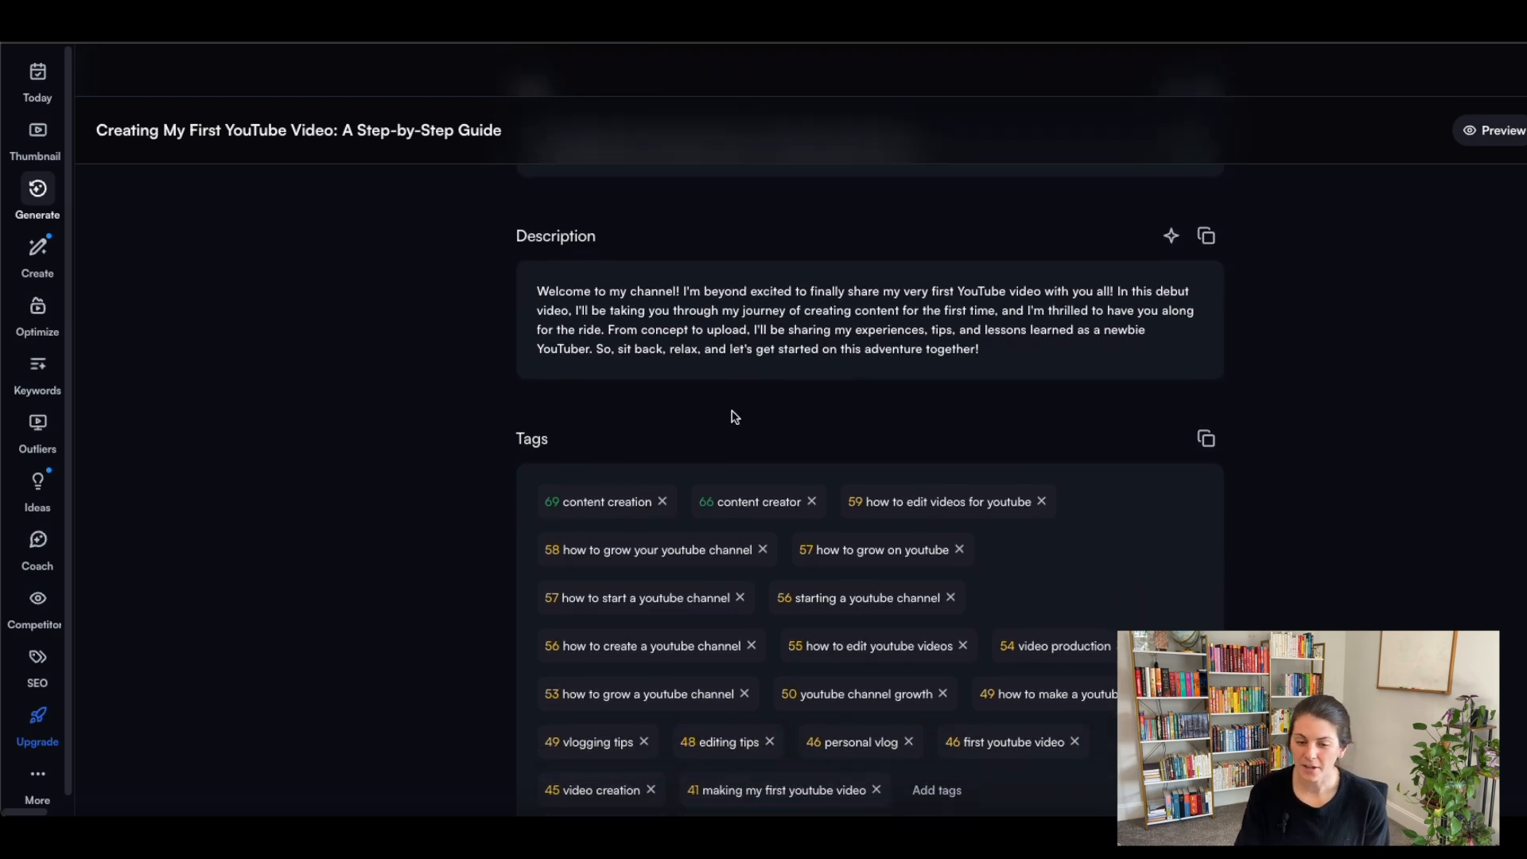
{"action": "scroll", "coordinate": [734, 416], "scroll_direction": "down", "scroll_amount": 1}
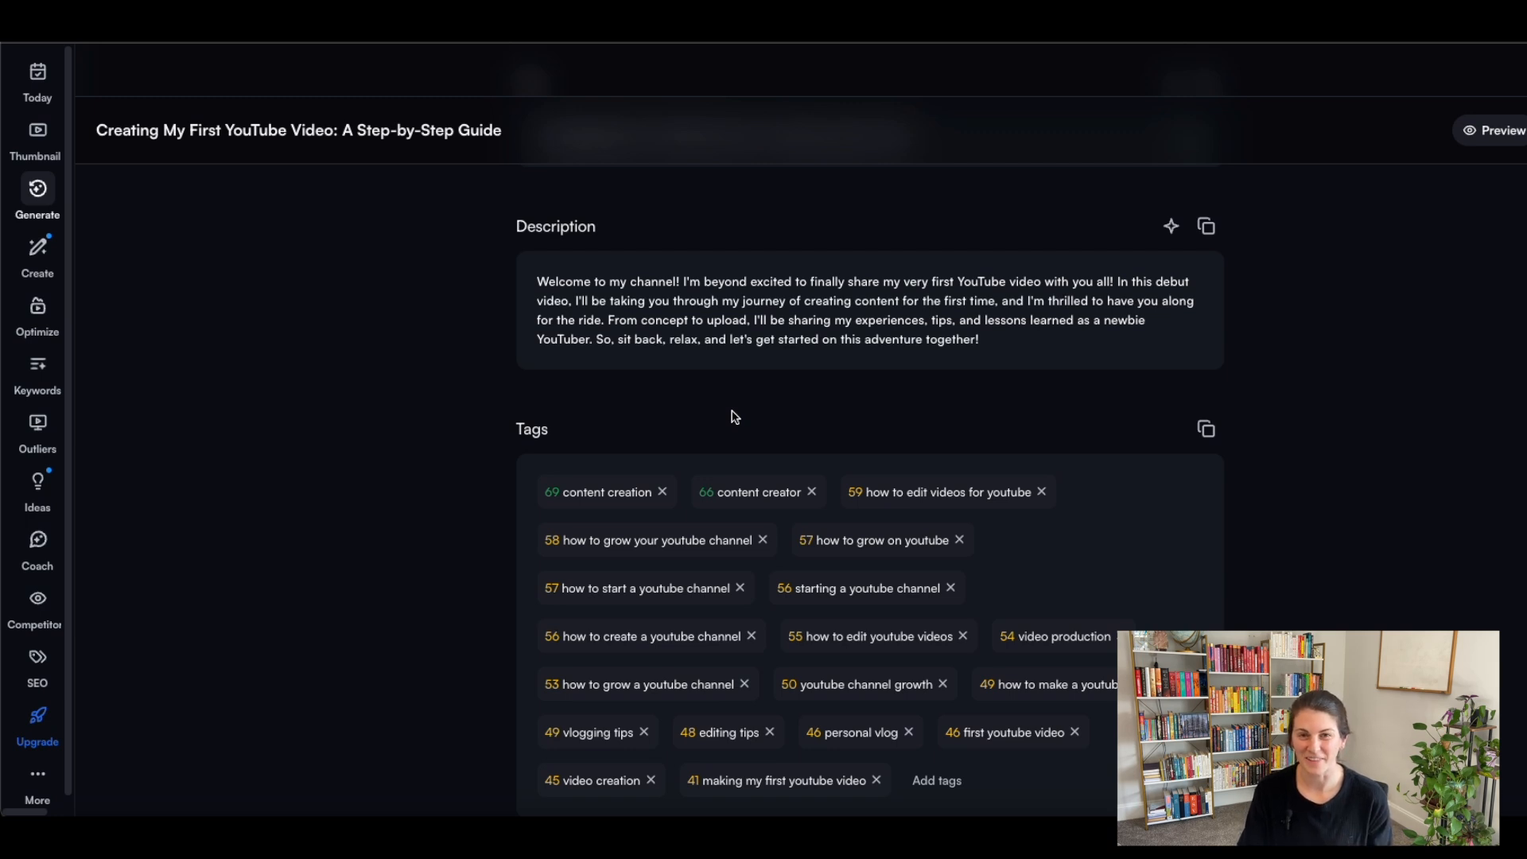
{"action": "scroll", "coordinate": [734, 416], "scroll_direction": "down", "scroll_amount": 1}
{"action": "scroll", "coordinate": [1043, 416], "scroll_direction": "down", "scroll_amount": 1}
{"action": "scroll", "coordinate": [1128, 443], "scroll_direction": "down", "scroll_amount": 1}
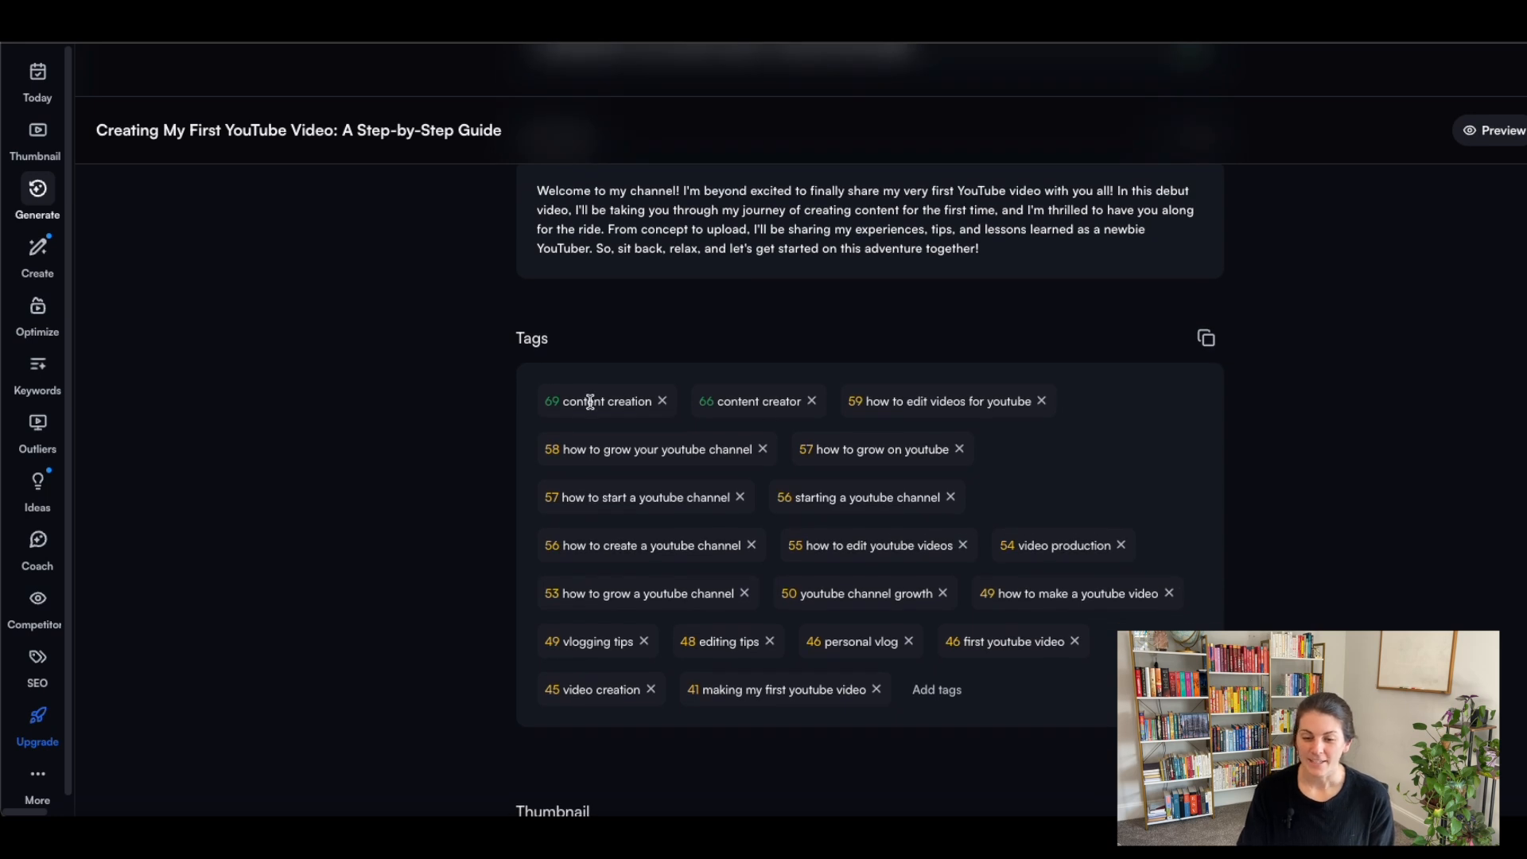
{"action": "scroll", "coordinate": [1076, 461], "scroll_direction": "down", "scroll_amount": 5}
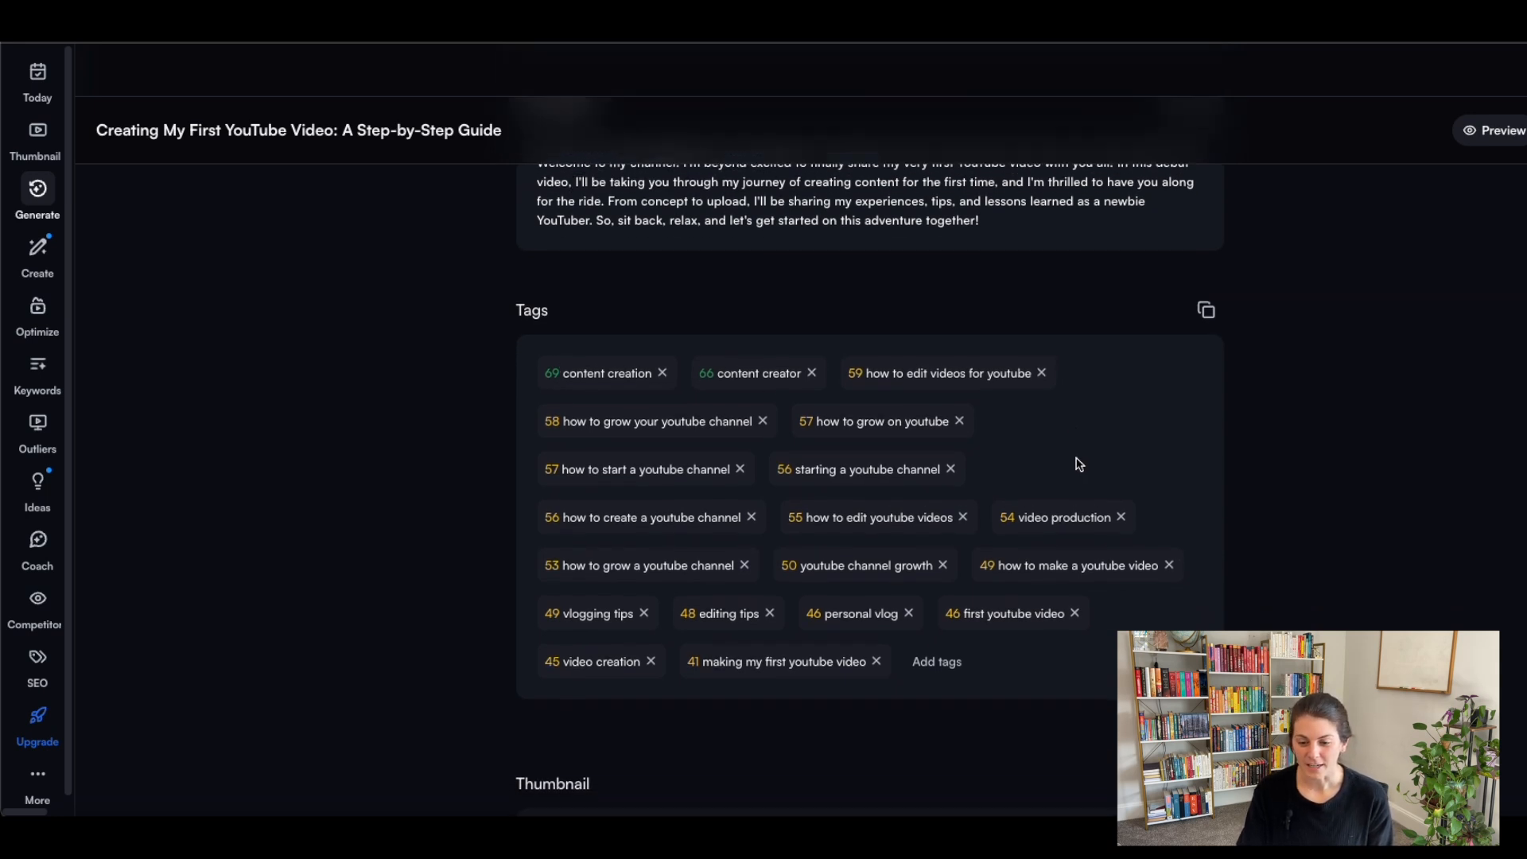
{"action": "scroll", "coordinate": [1077, 464], "scroll_direction": "down", "scroll_amount": 4}
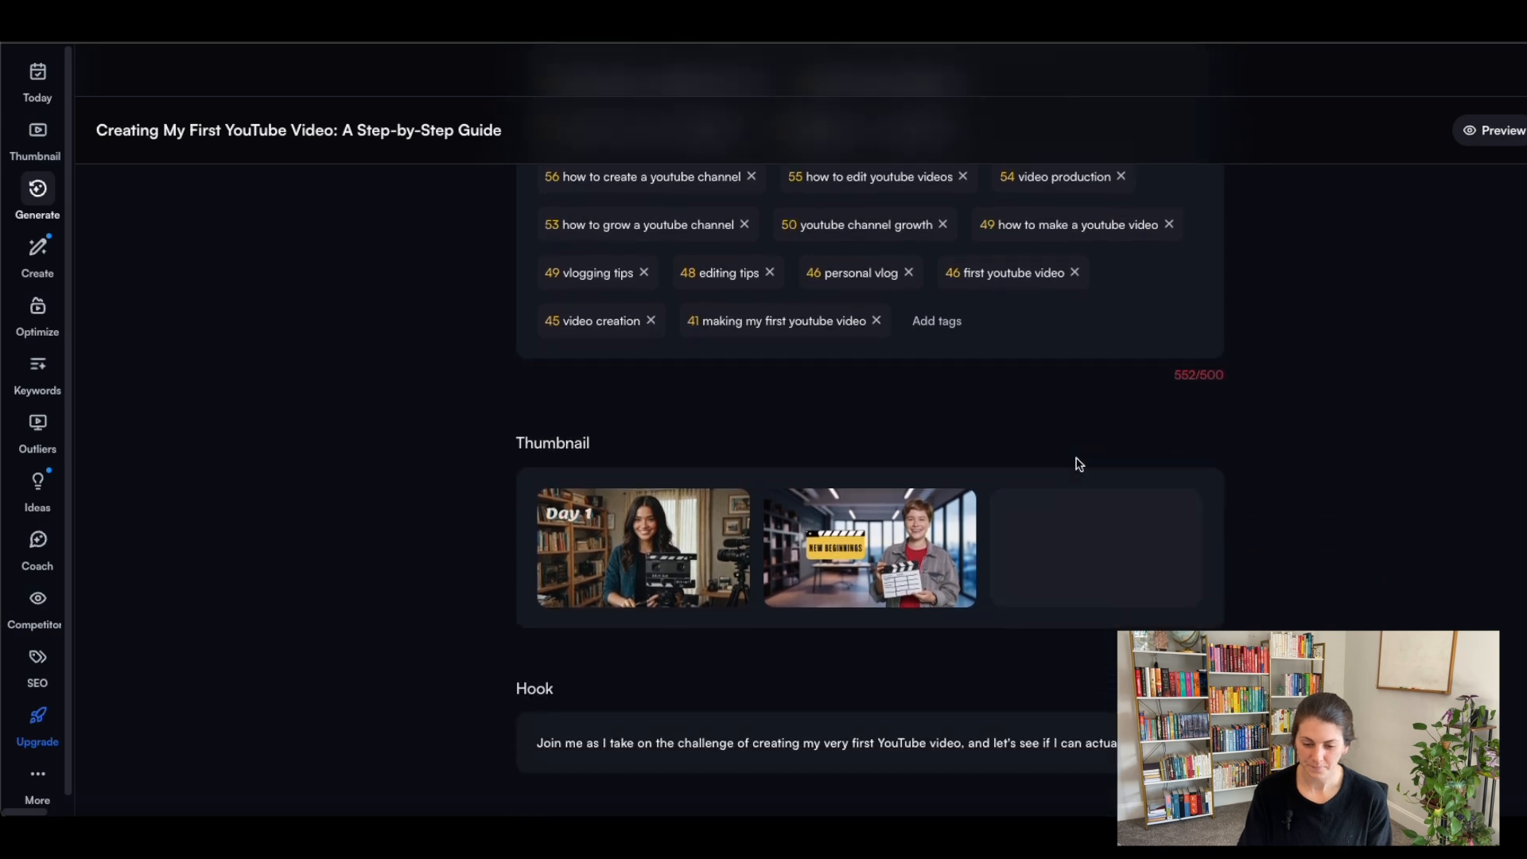
{"action": "left_click", "coordinate": [37, 136]}
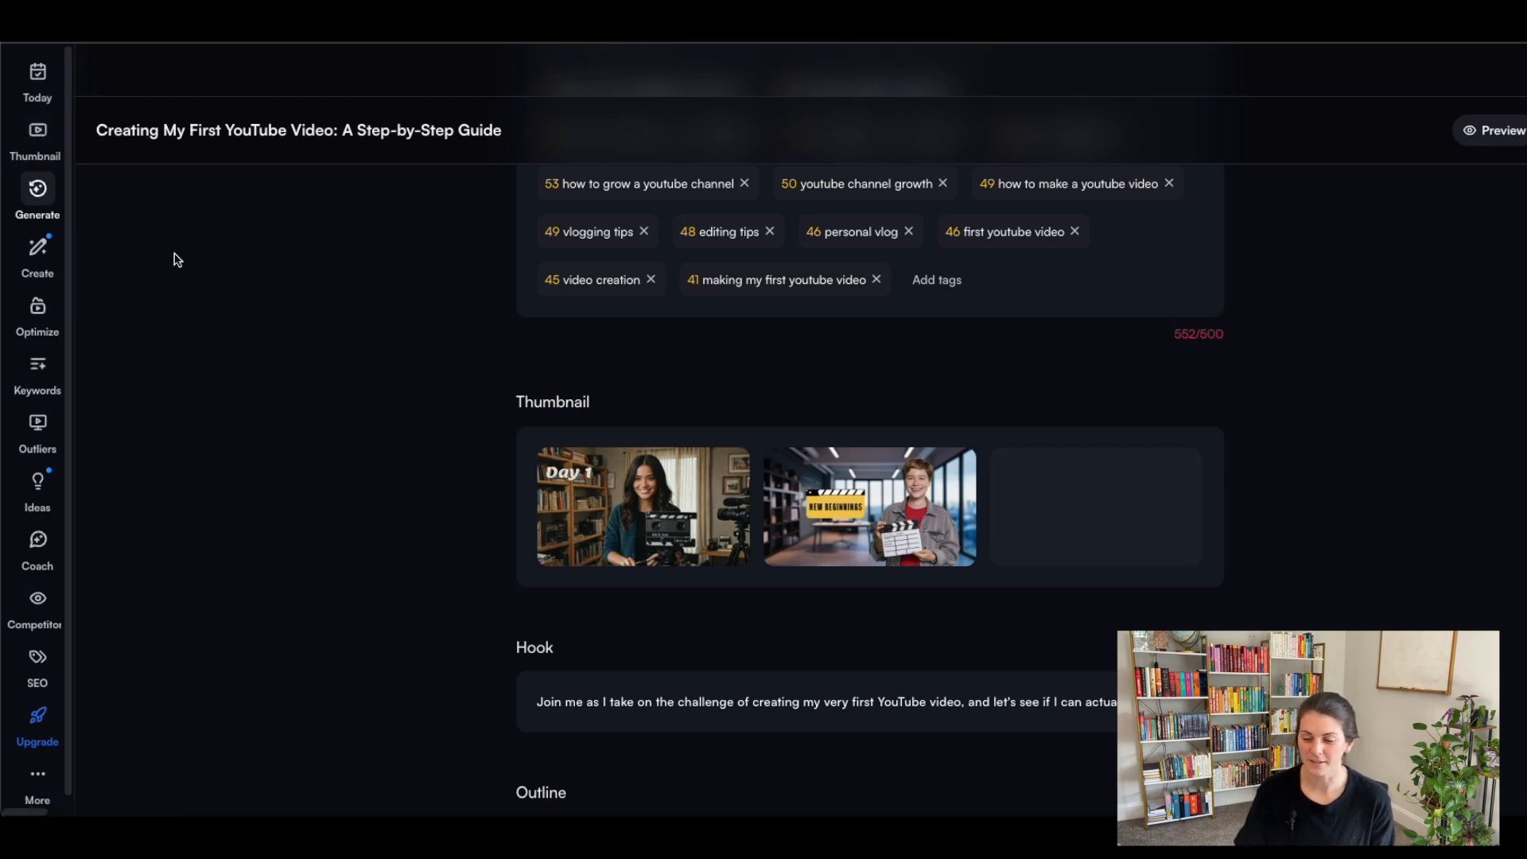
Look through the generated video outline and try to generate a script from it, dismissing the upgrade offer.
{"action": "scroll", "coordinate": [345, 400], "scroll_direction": "down", "scroll_amount": 8}
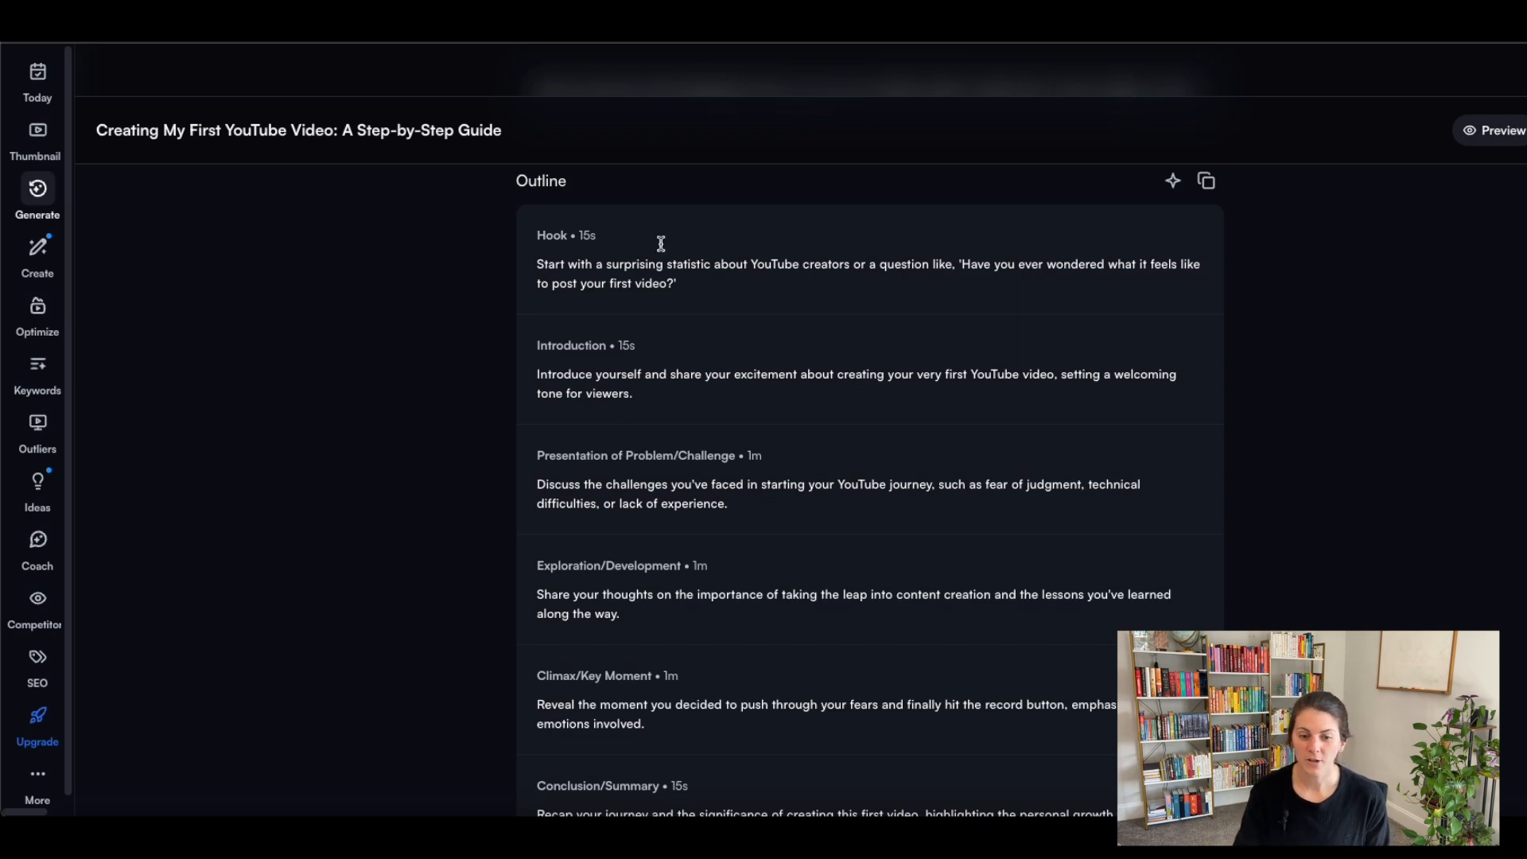
{"action": "scroll", "coordinate": [640, 366], "scroll_direction": "down", "scroll_amount": 1}
{"action": "scroll", "coordinate": [635, 371], "scroll_direction": "down", "scroll_amount": 3}
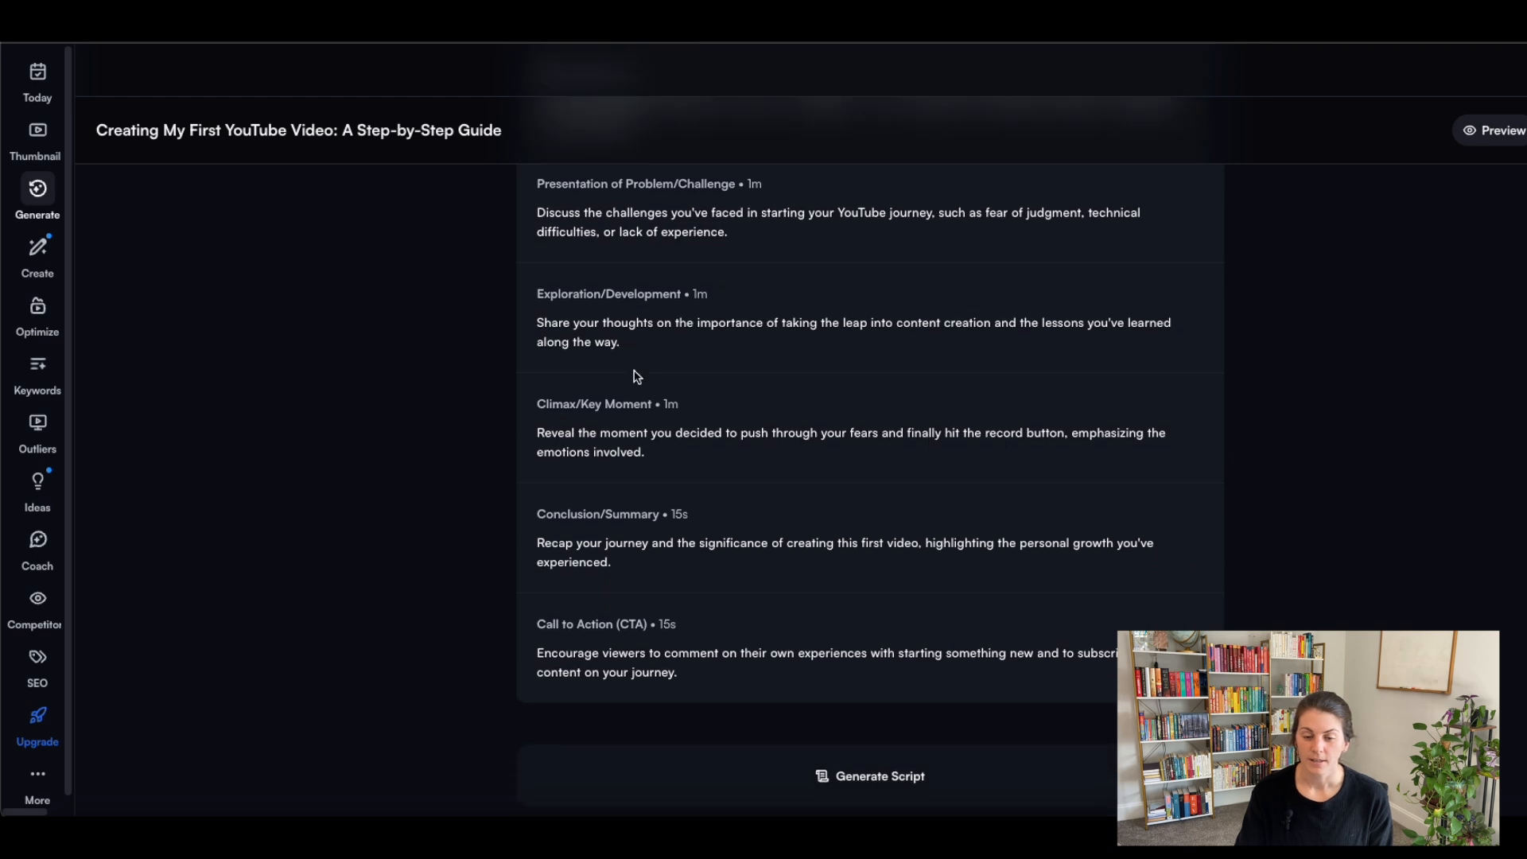
{"action": "scroll", "coordinate": [637, 376], "scroll_direction": "down", "scroll_amount": 1}
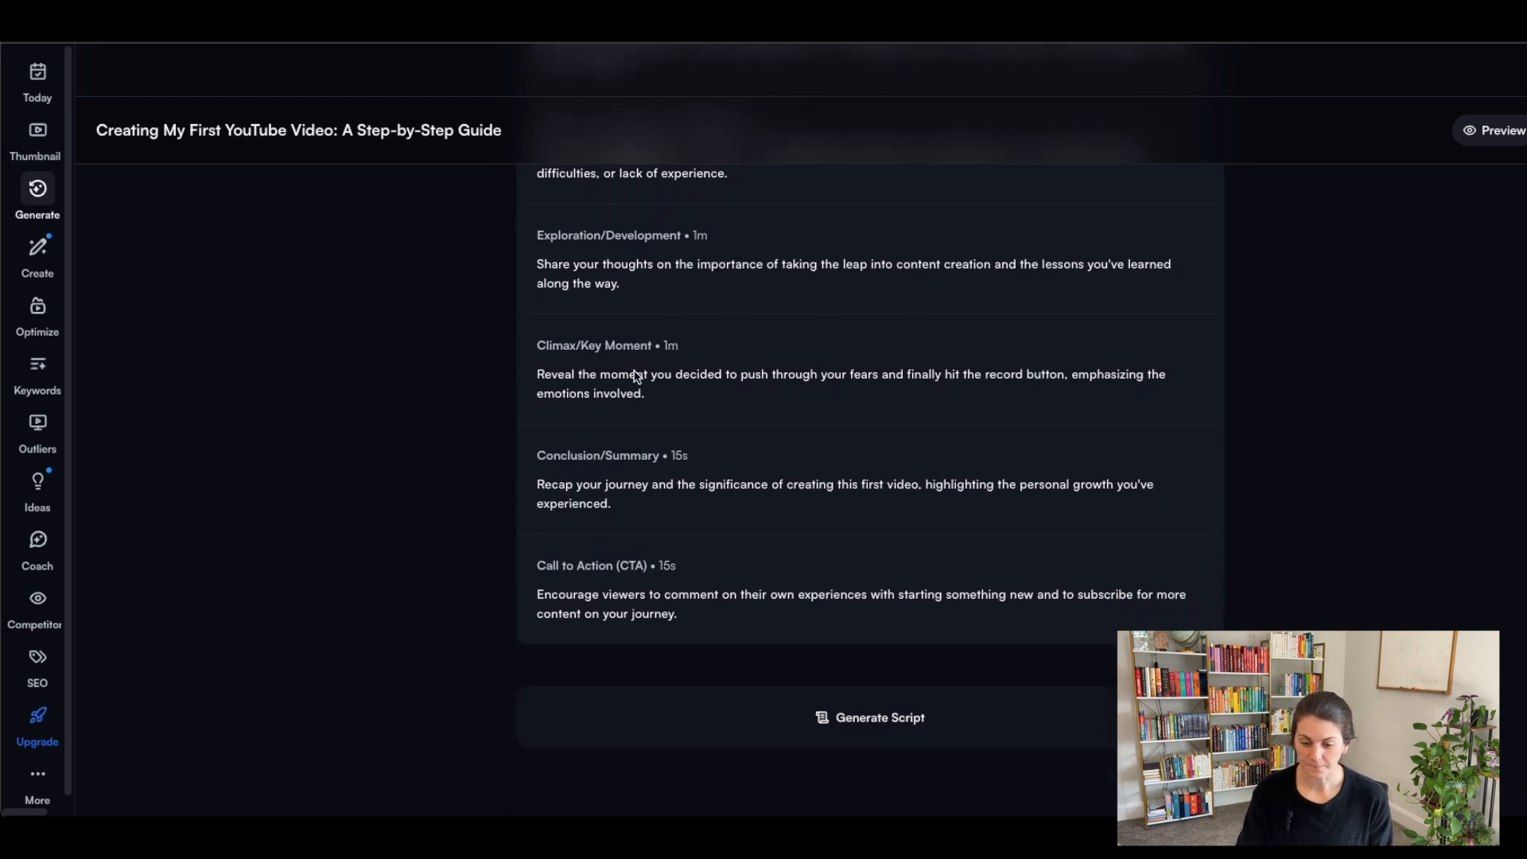
{"action": "left_click", "coordinate": [927, 729]}
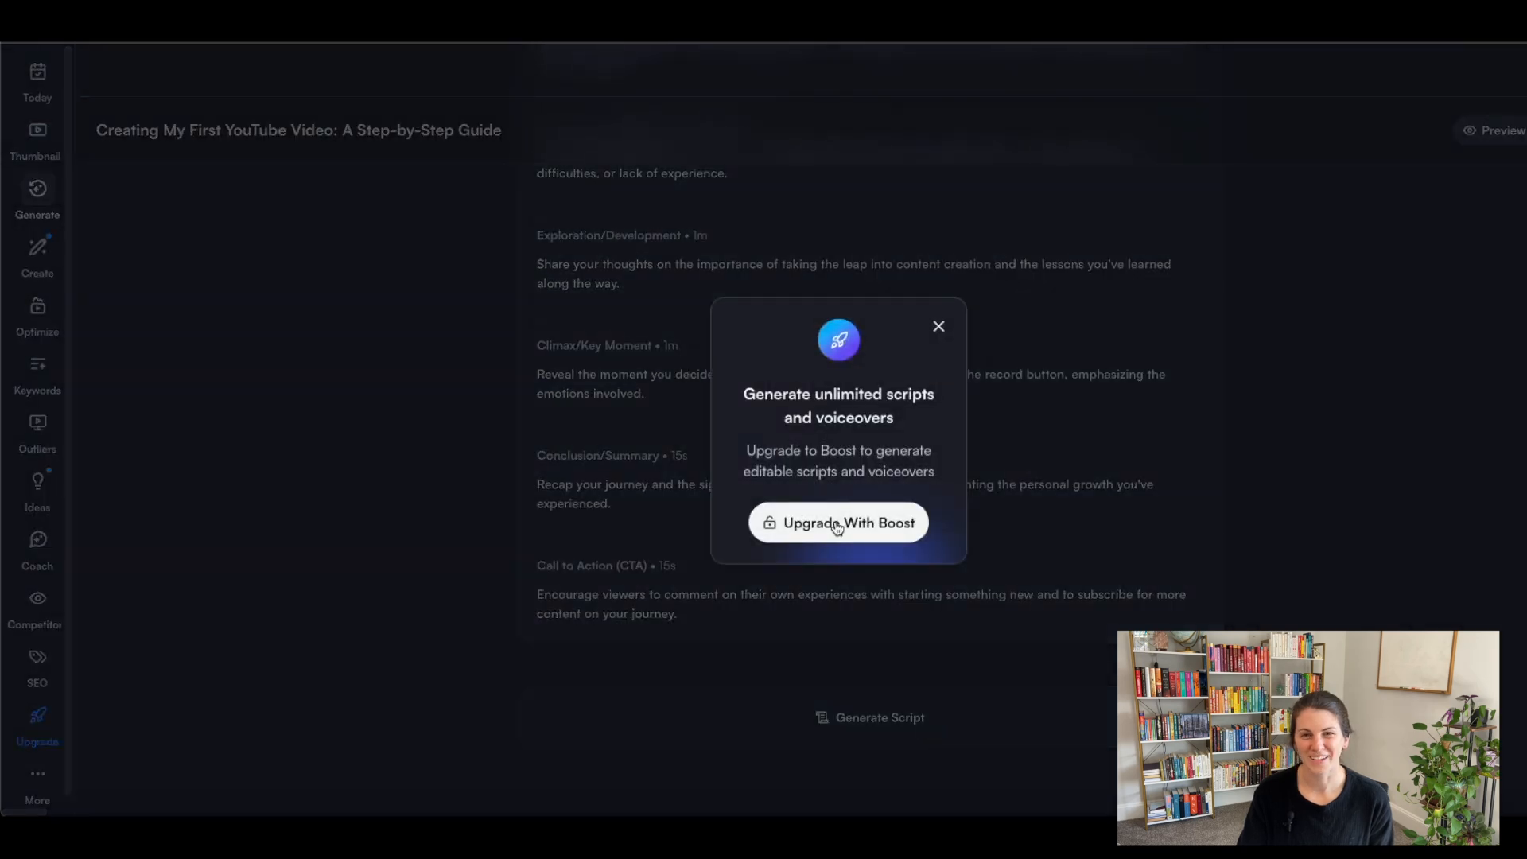
{"action": "left_click", "coordinate": [938, 327]}
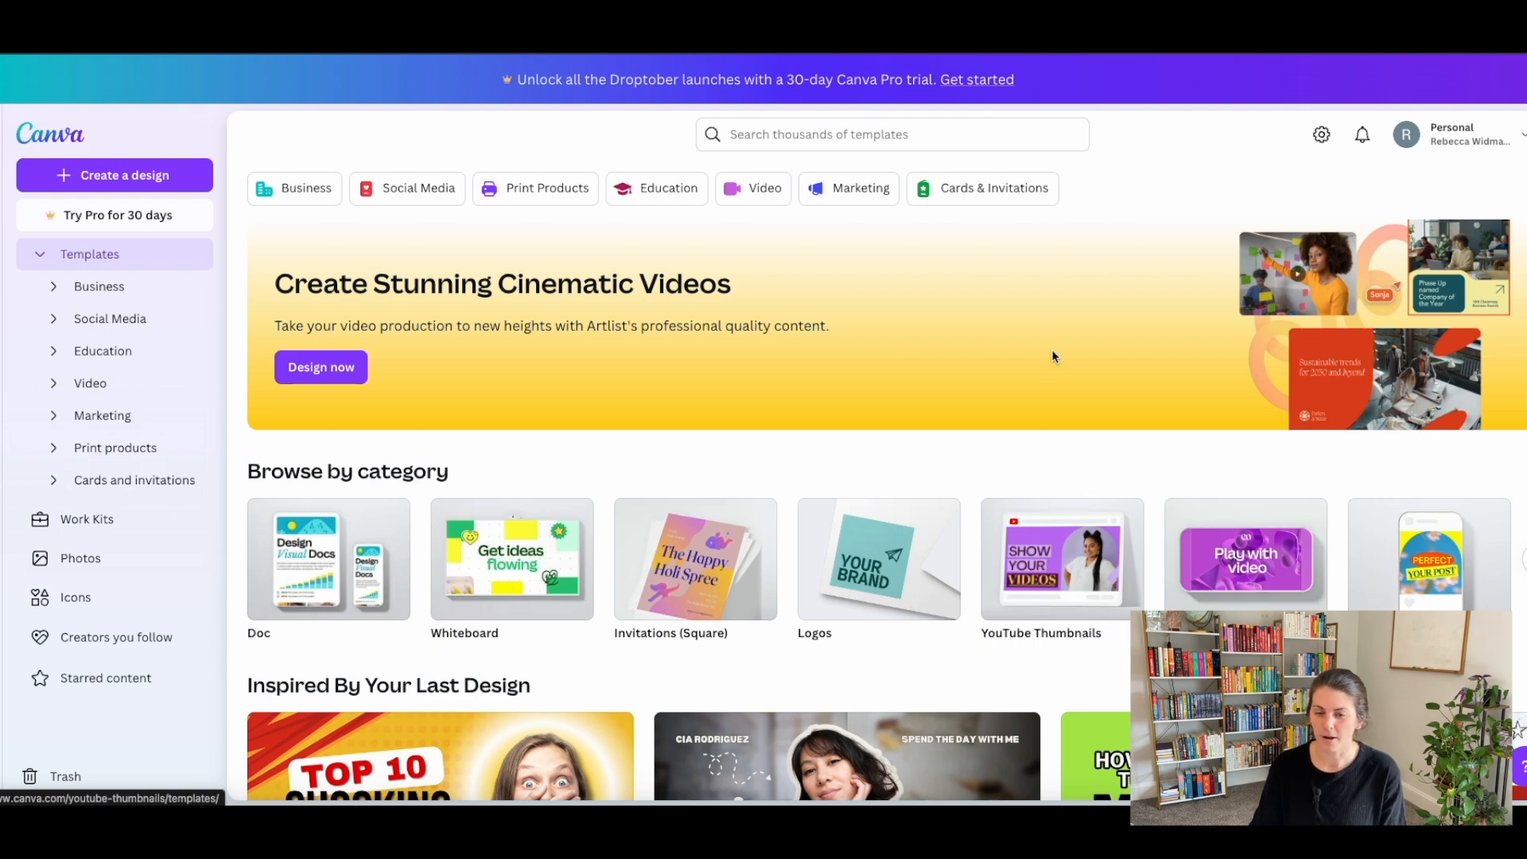
In Canva, search the templates for "youtube thumbnail" and browse the thumbnail designs.
{"action": "left_click", "coordinate": [832, 139]}
{"action": "type", "text": "youtube thumbnail"}
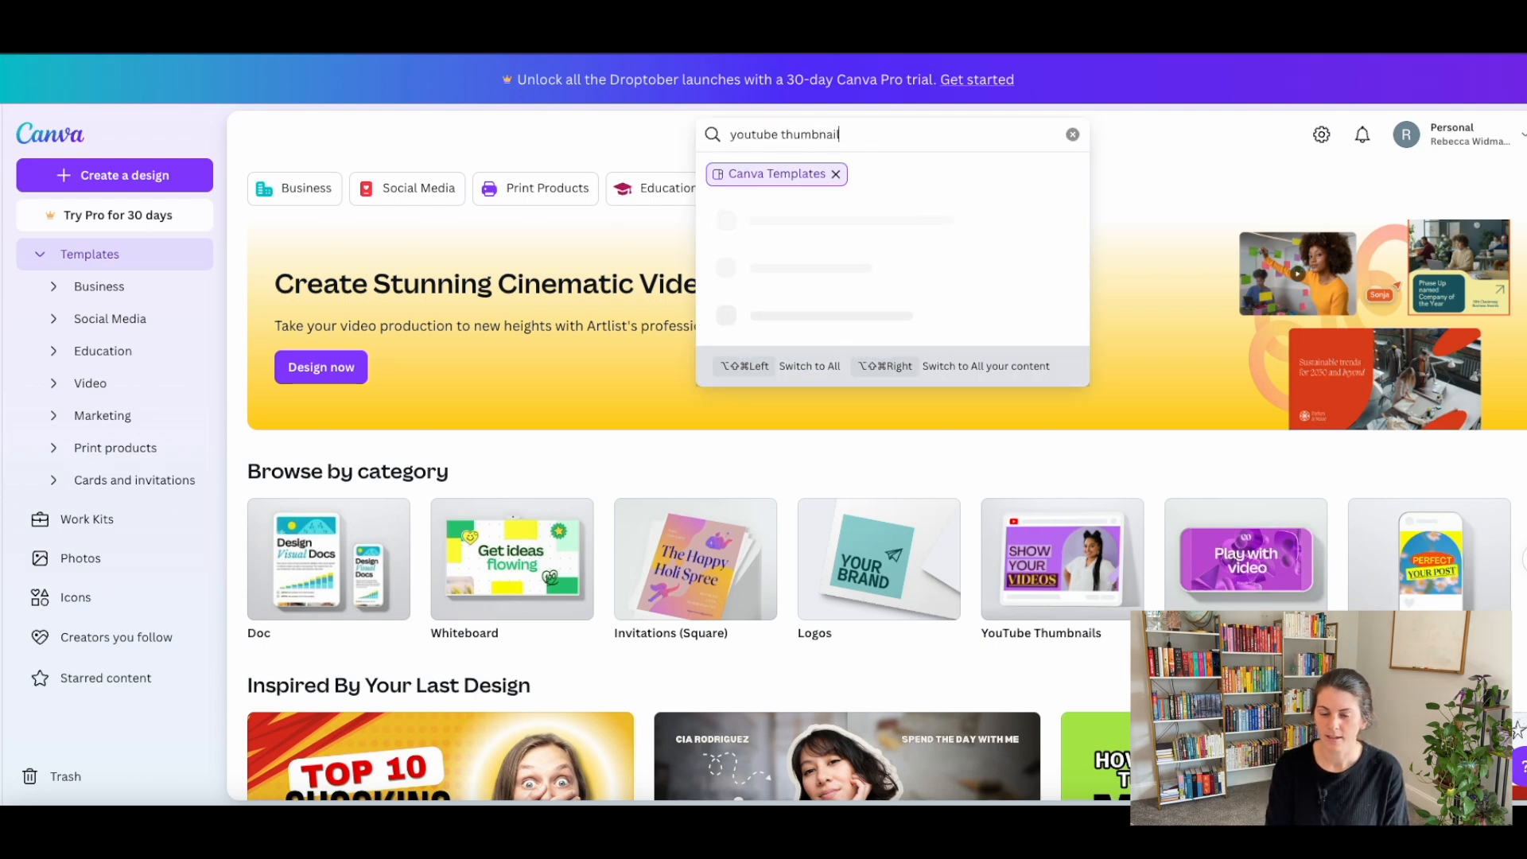
{"action": "key", "text": "Return"}
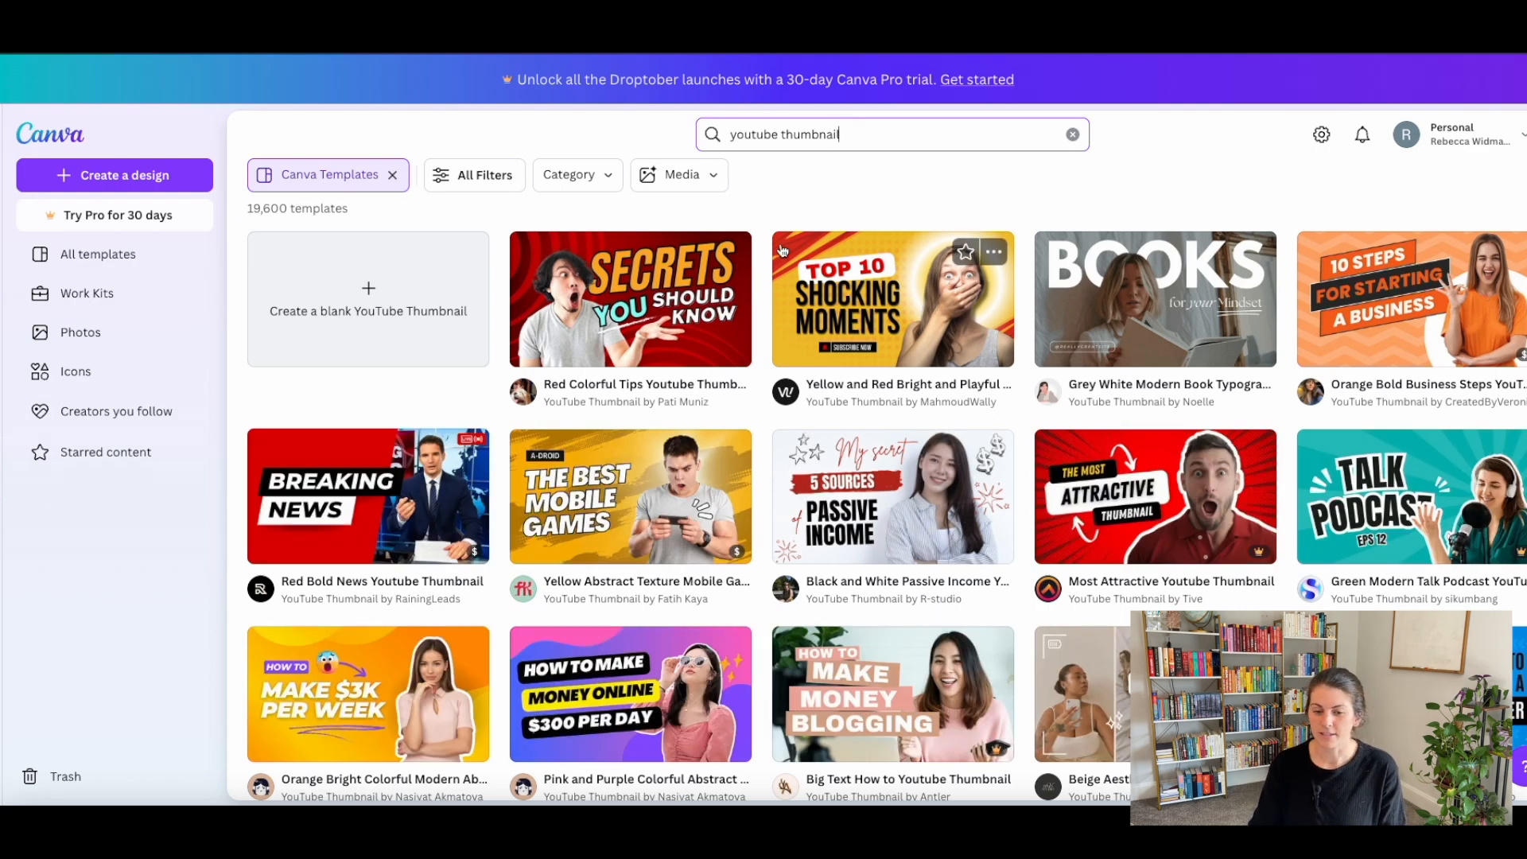
{"action": "scroll", "coordinate": [742, 263], "scroll_direction": "down", "scroll_amount": 2}
{"action": "scroll", "coordinate": [743, 264], "scroll_direction": "down", "scroll_amount": 4}
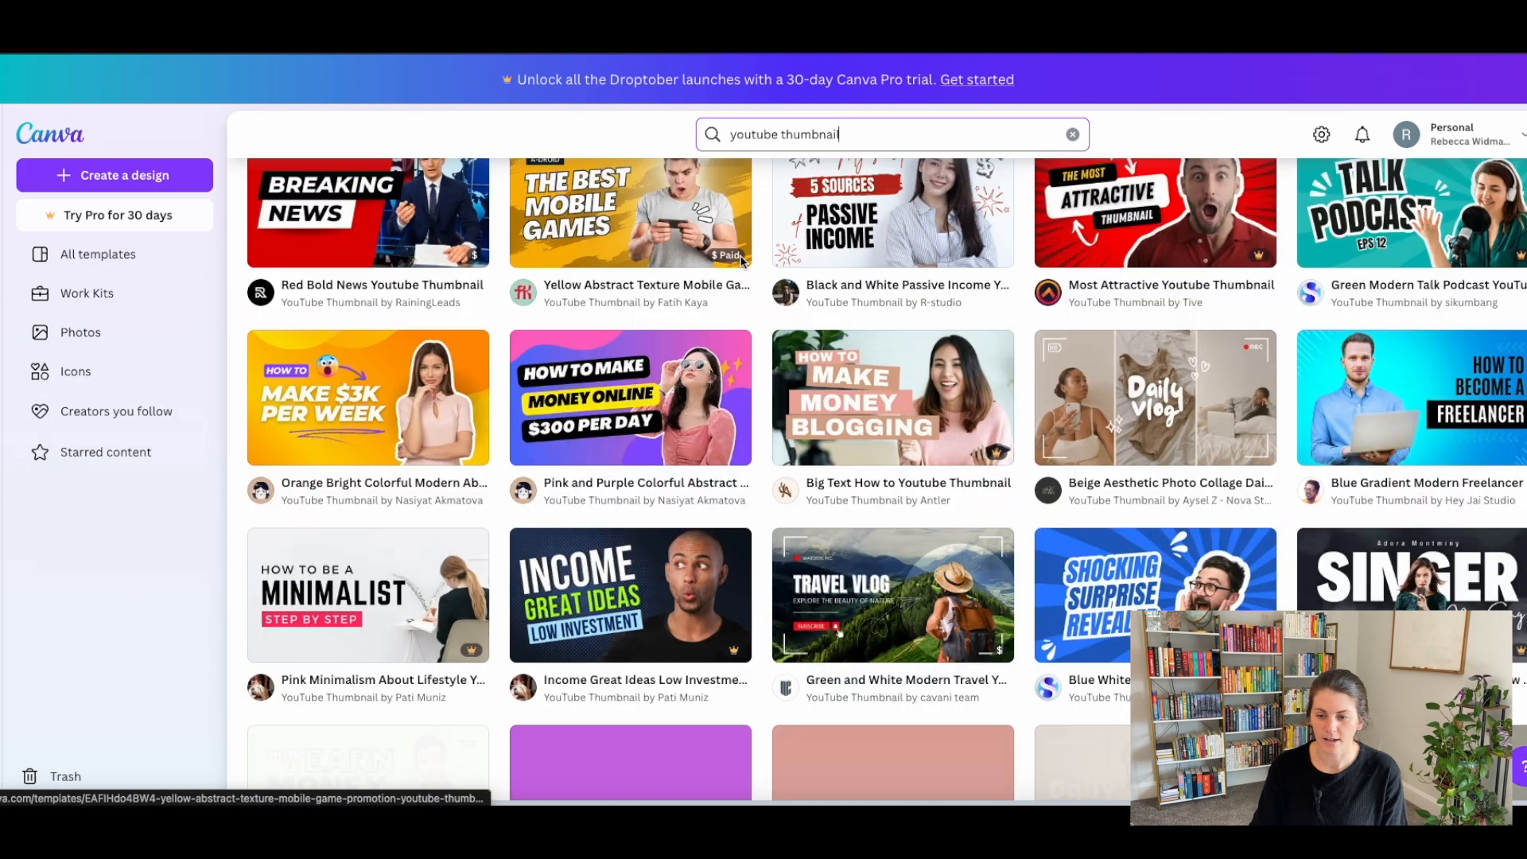
{"action": "scroll", "coordinate": [742, 264], "scroll_direction": "down", "scroll_amount": 2}
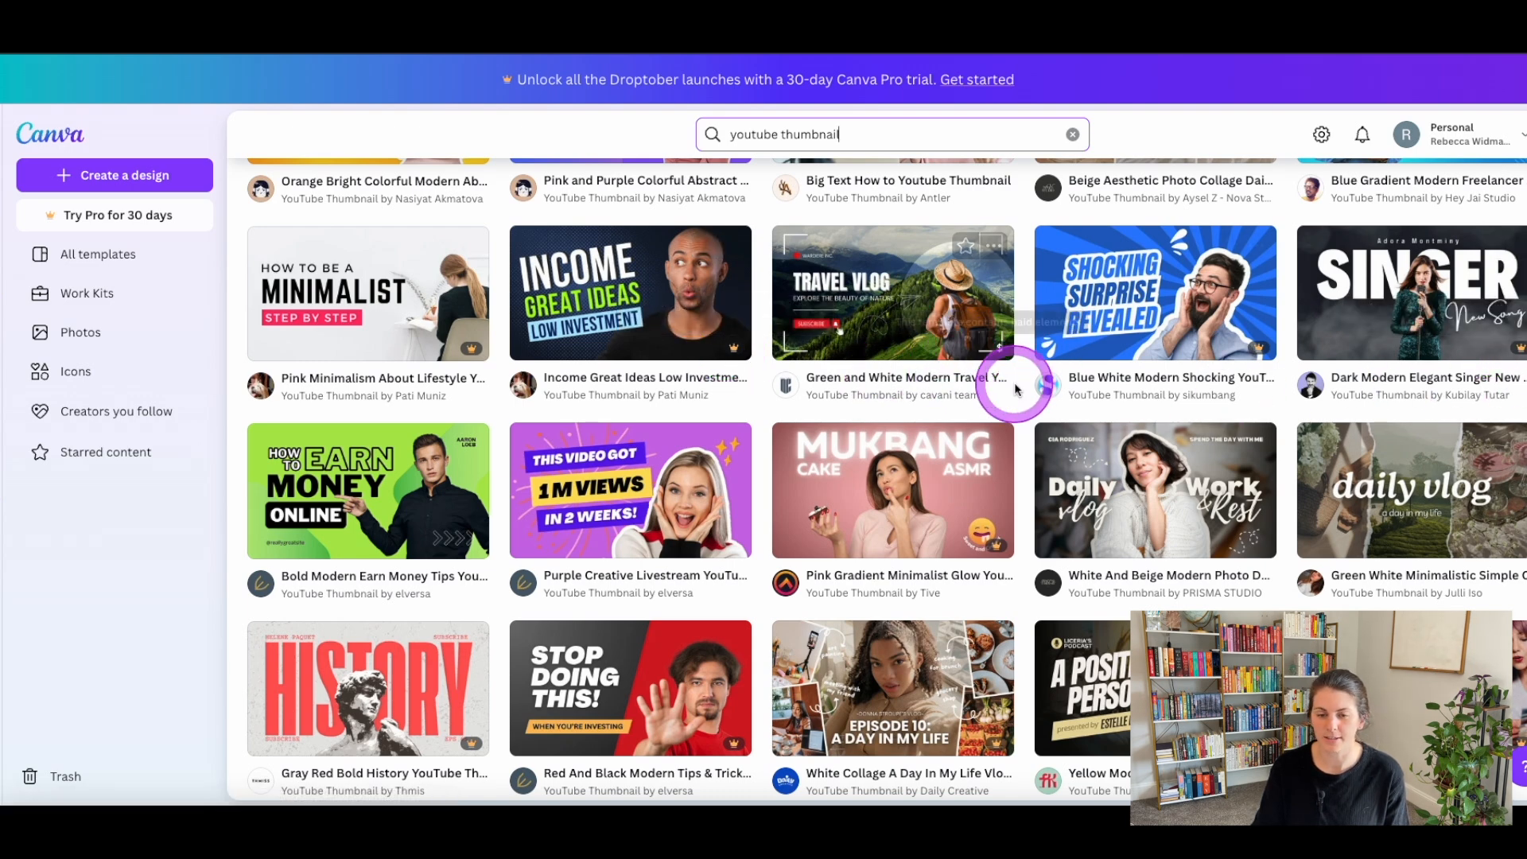
{"action": "scroll", "coordinate": [1011, 386], "scroll_direction": "up", "scroll_amount": 8}
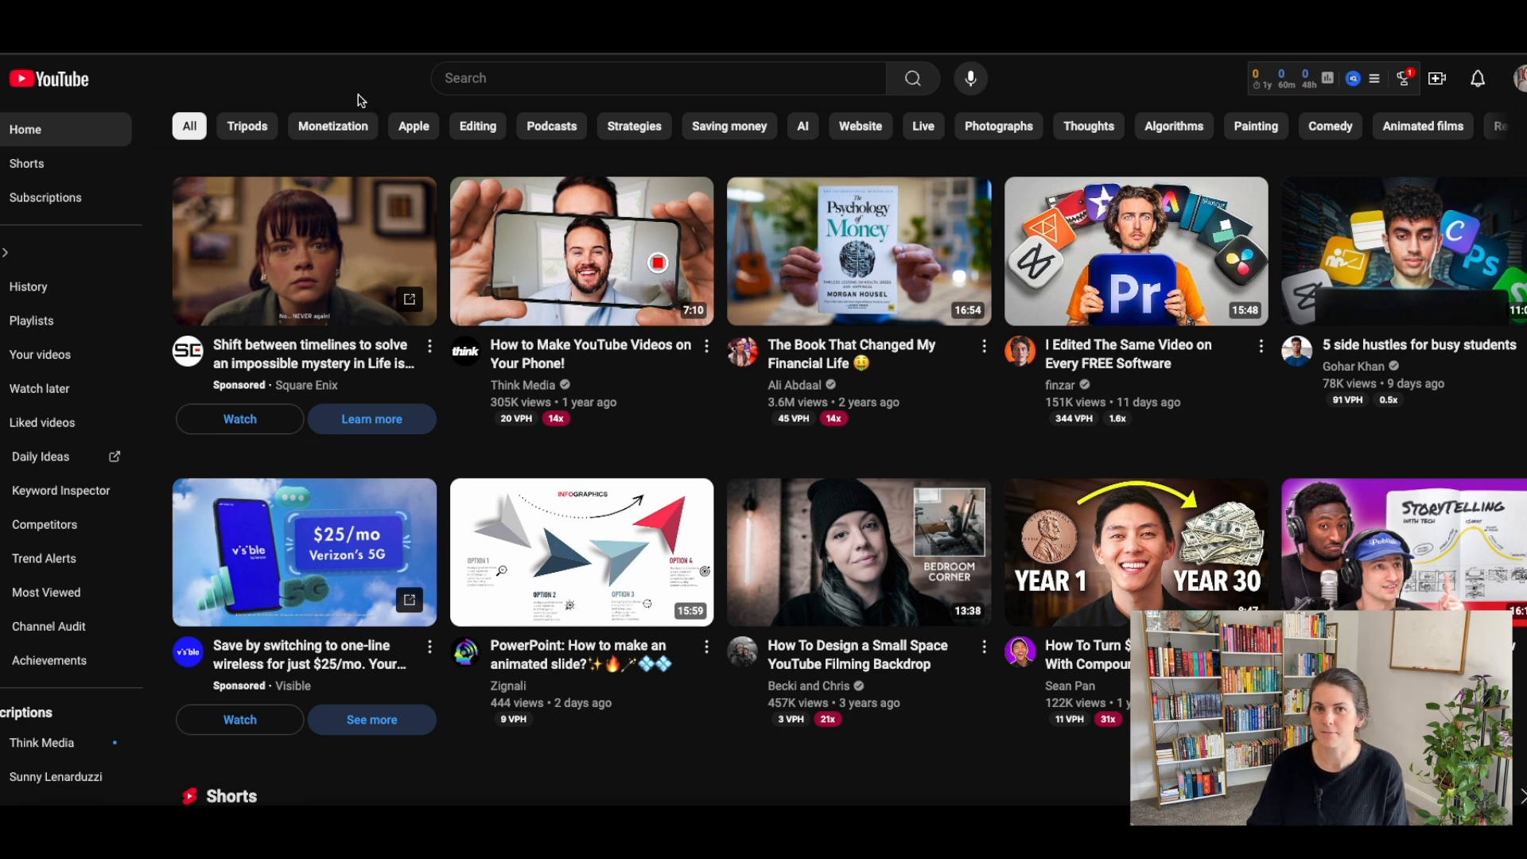
Switch to YouTube, search for "making my first youtube video" and browse the thumbnails and titles of existing videos.
{"action": "left_click", "coordinate": [501, 83]}
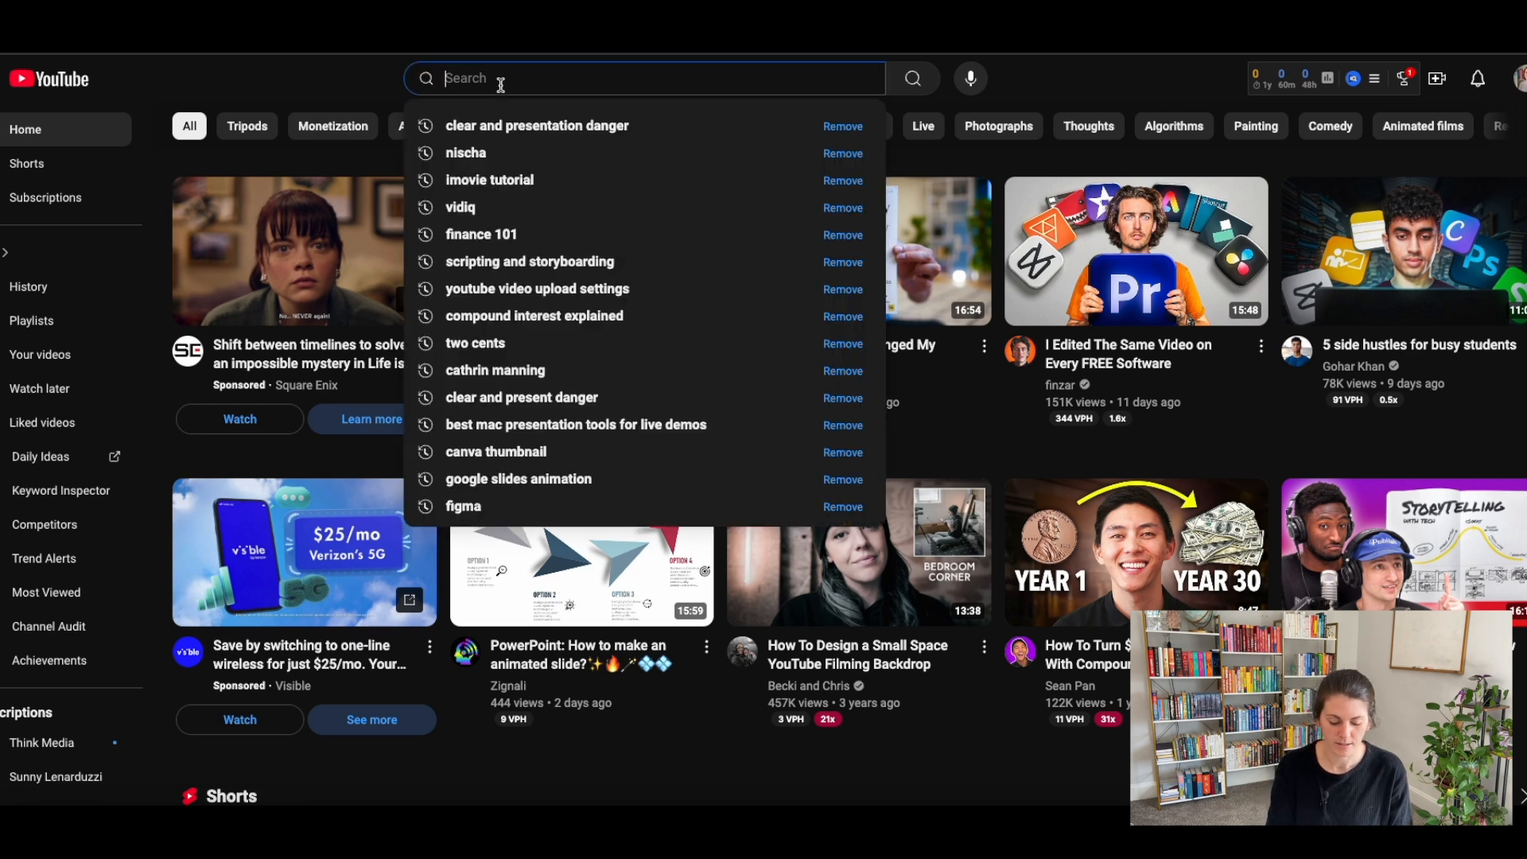
{"action": "type", "text": "making my first "}
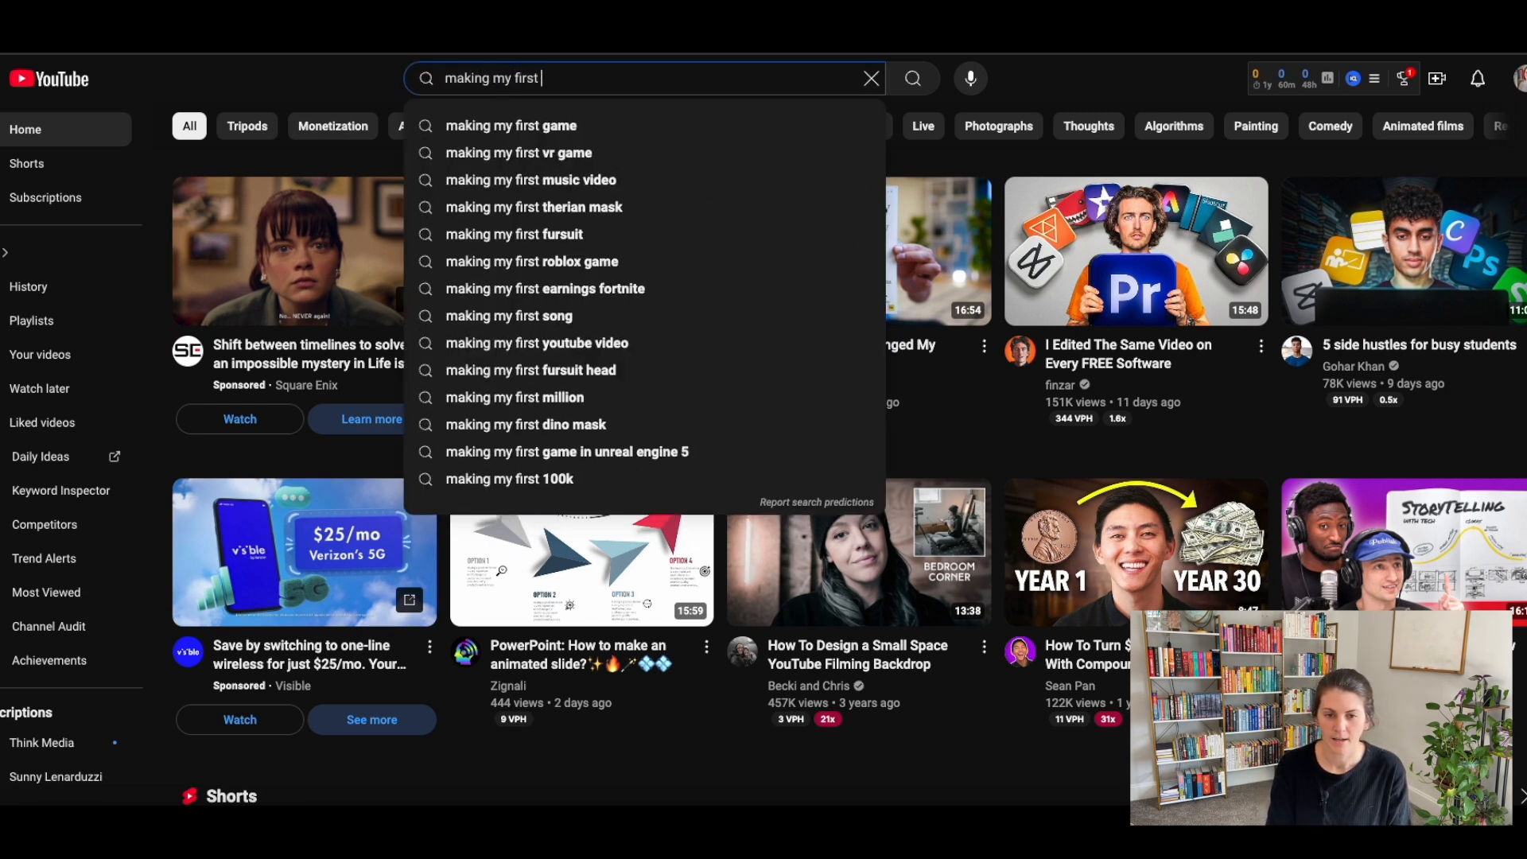
{"action": "type", "text": "youtube video"}
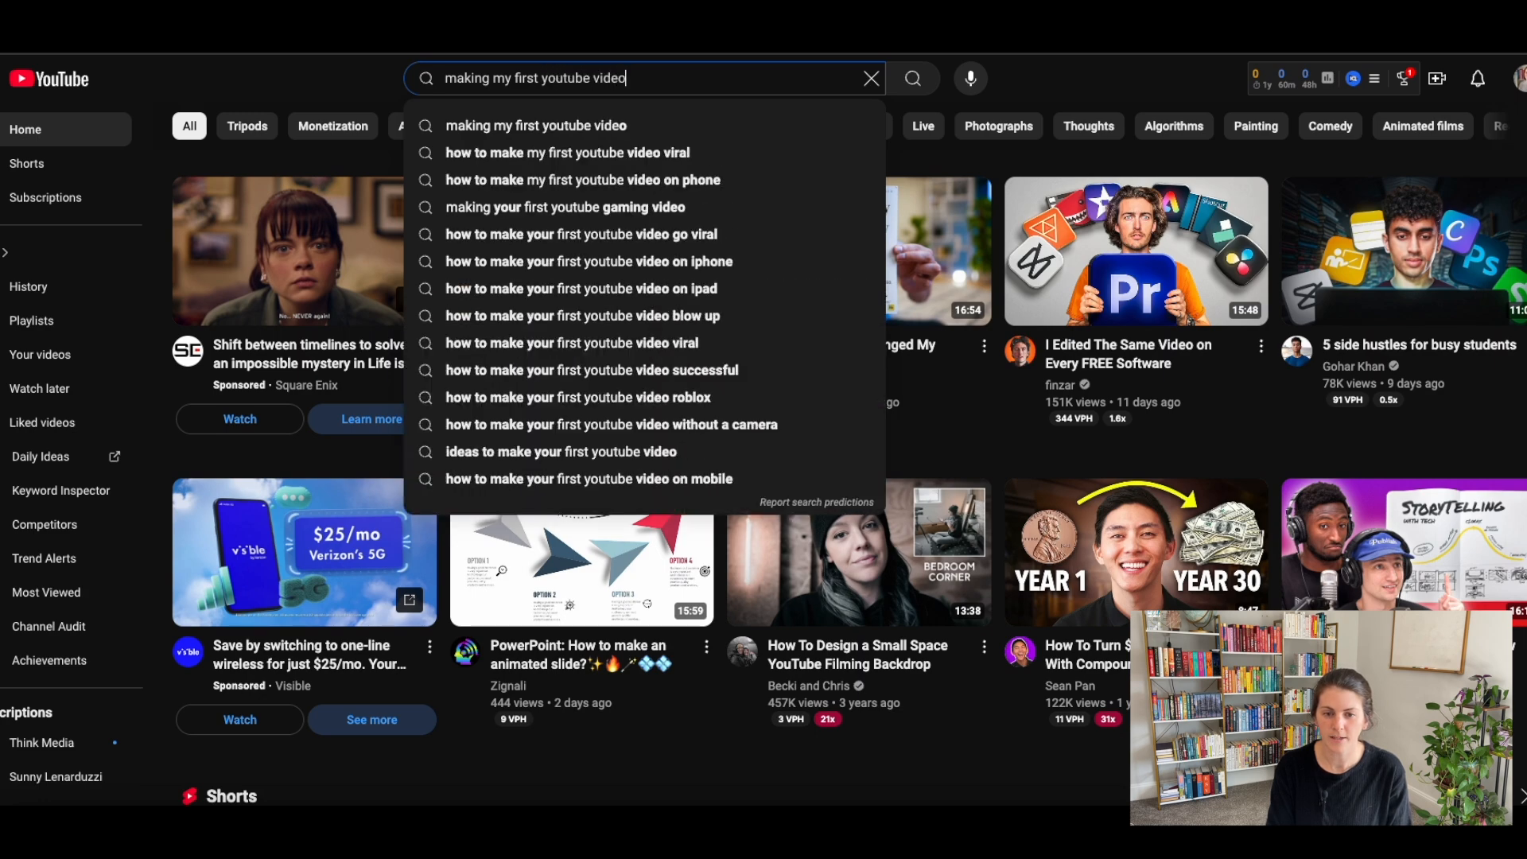
{"action": "key", "text": "Return"}
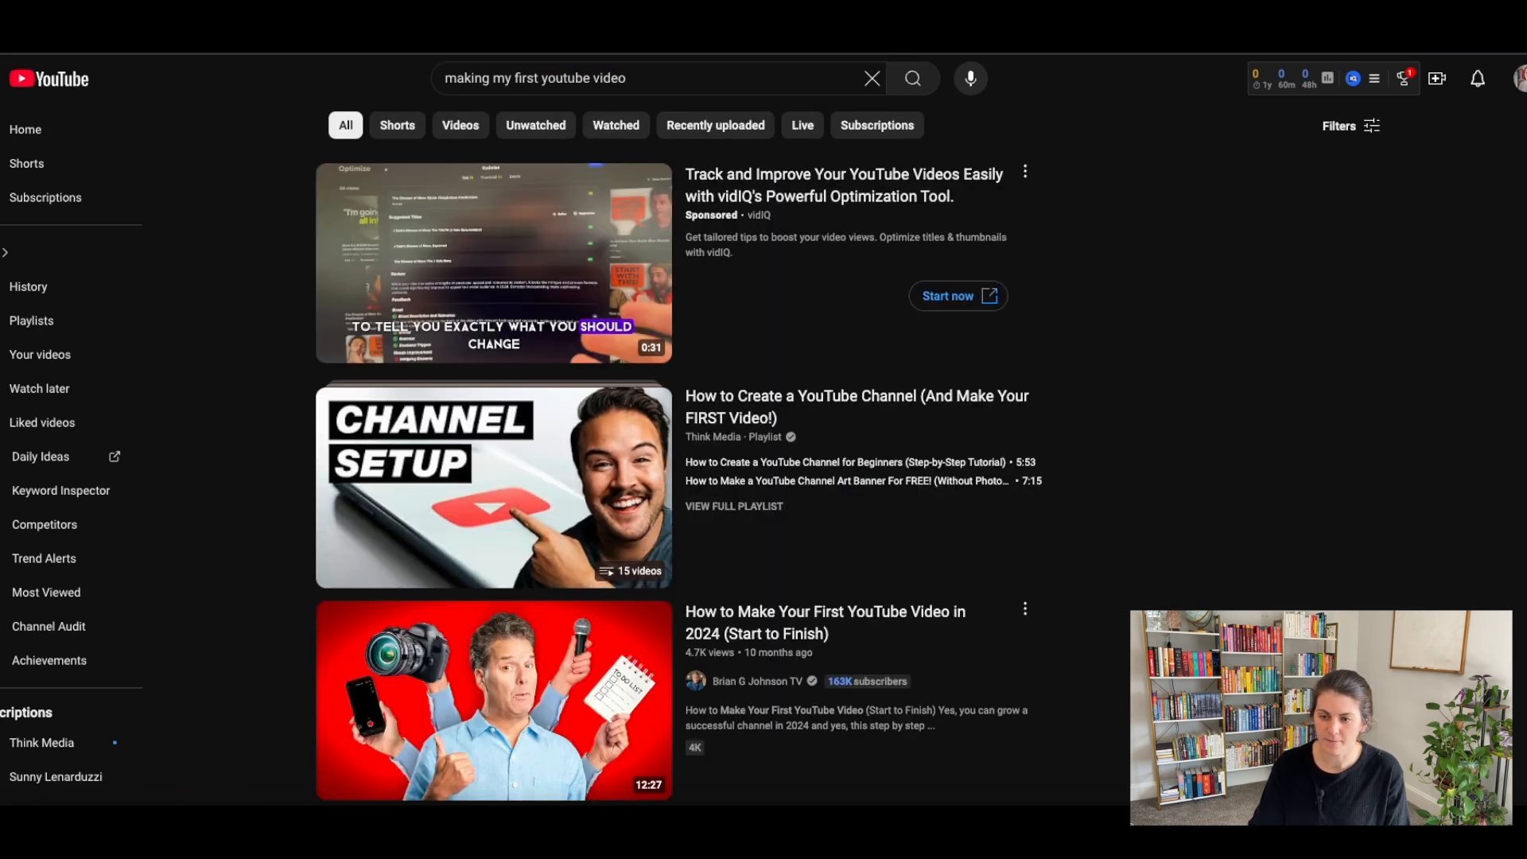
{"action": "scroll", "coordinate": [189, 206], "scroll_direction": "down", "scroll_amount": 10}
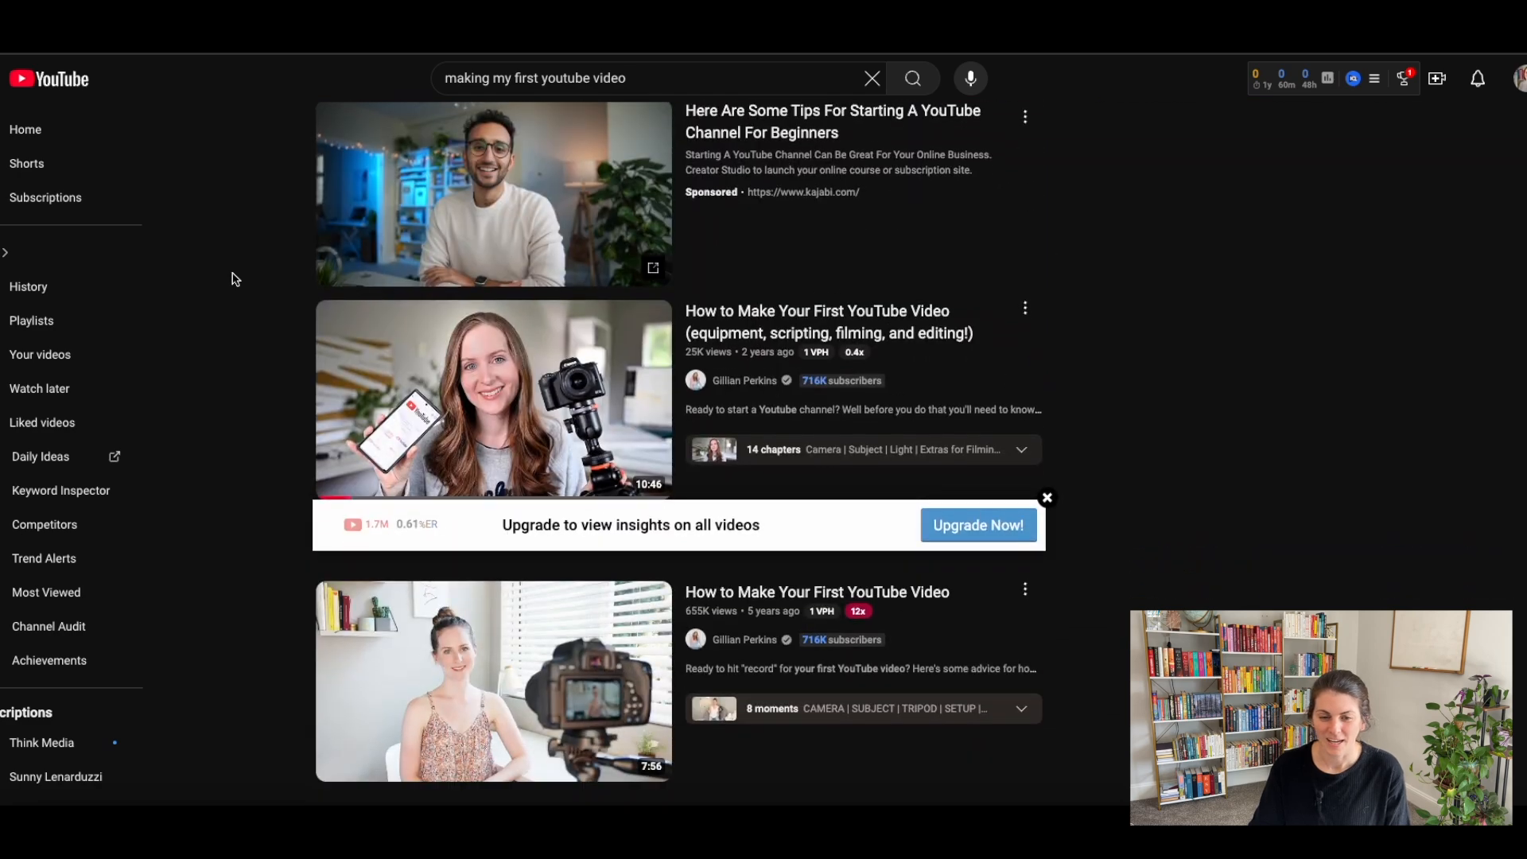
{"action": "scroll", "coordinate": [236, 278], "scroll_direction": "down", "scroll_amount": 15}
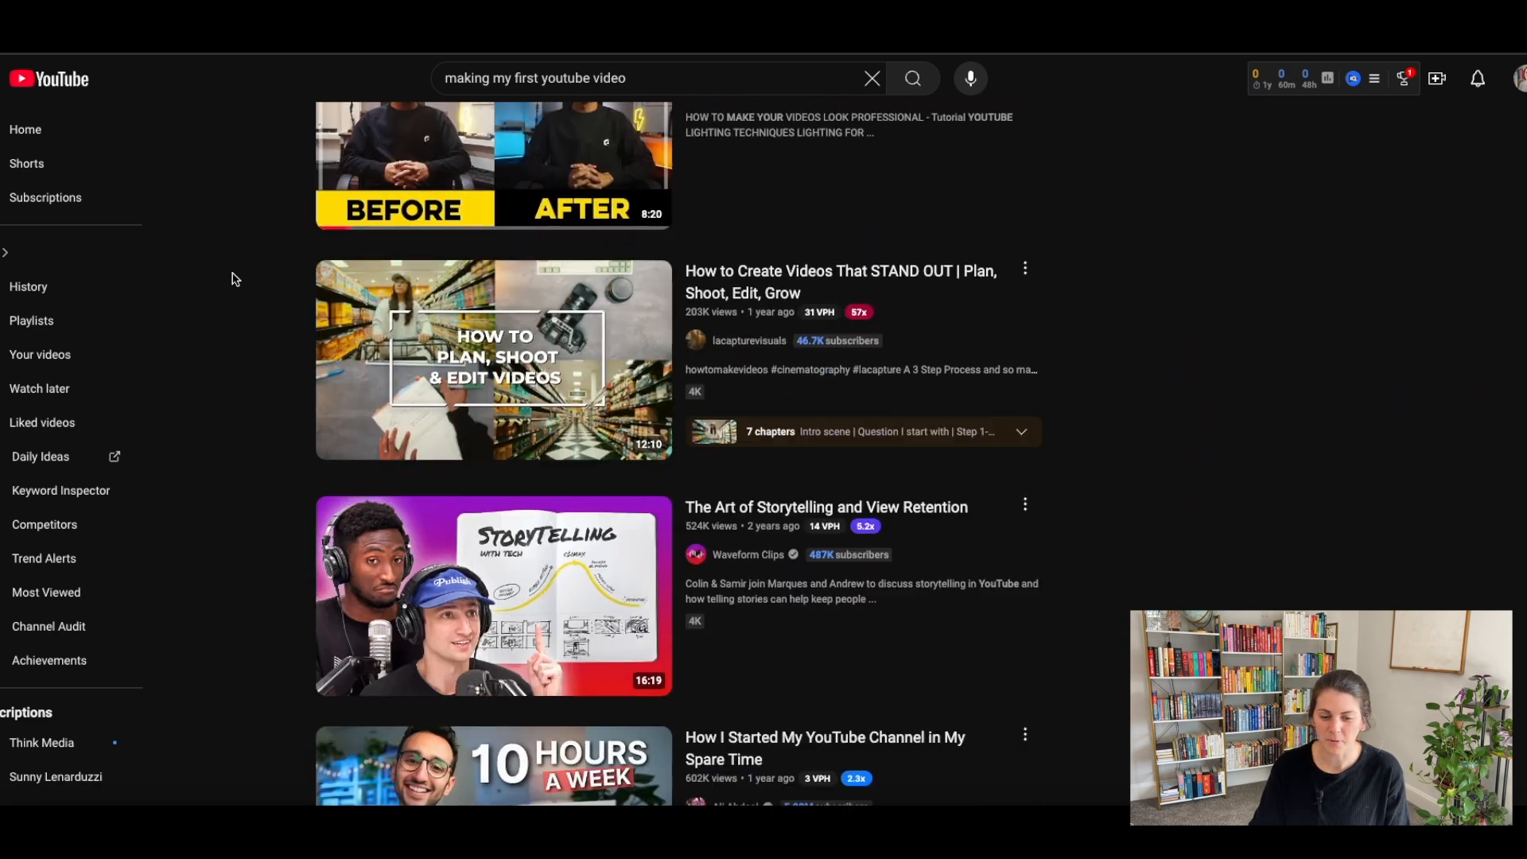
{"action": "scroll", "coordinate": [235, 278], "scroll_direction": "down", "scroll_amount": 3}
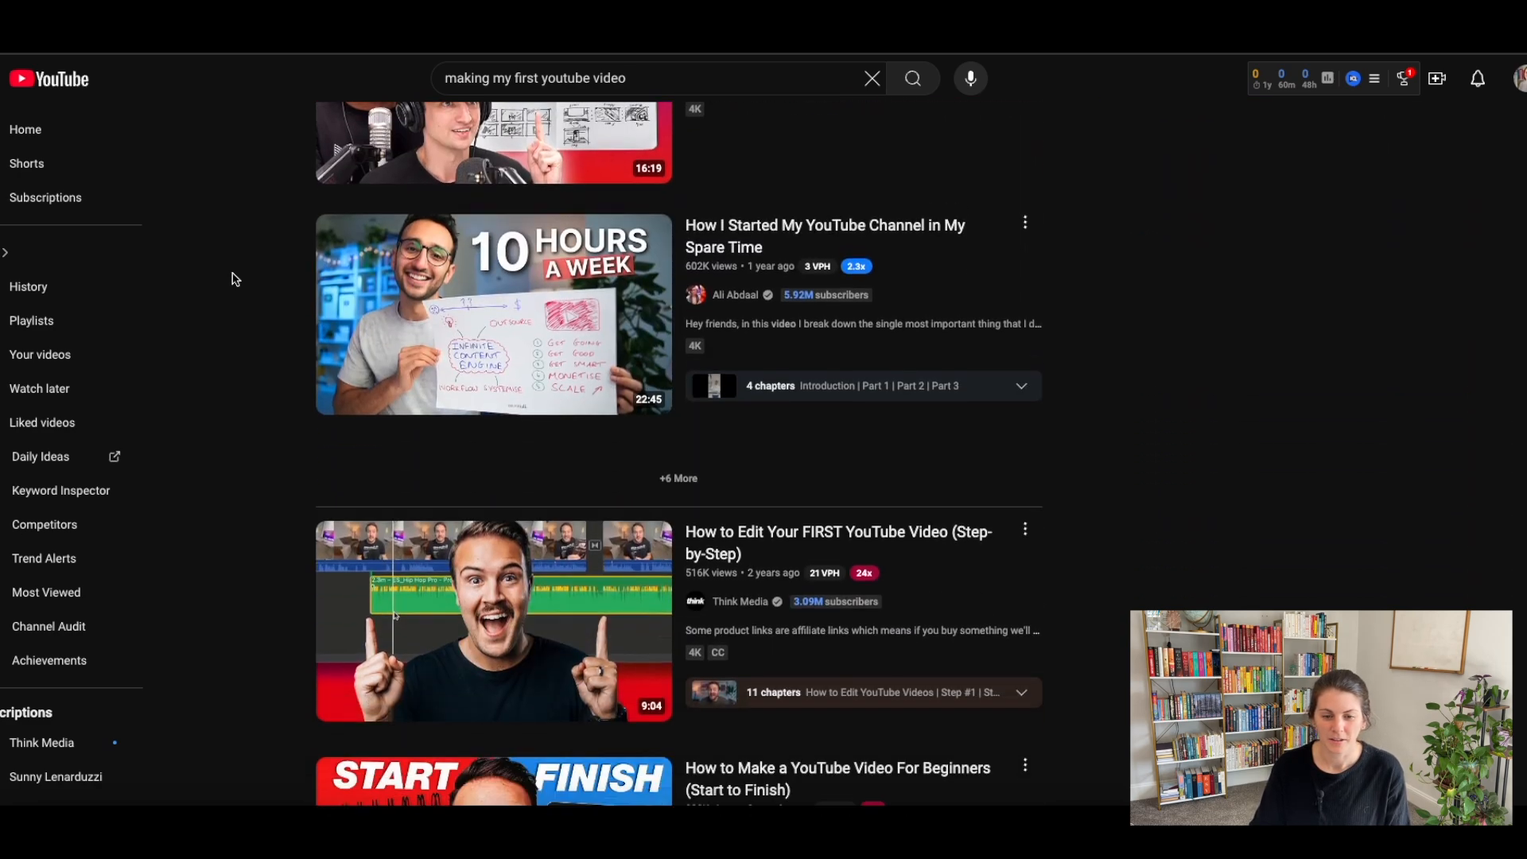
{"action": "scroll", "coordinate": [235, 279], "scroll_direction": "down", "scroll_amount": 7}
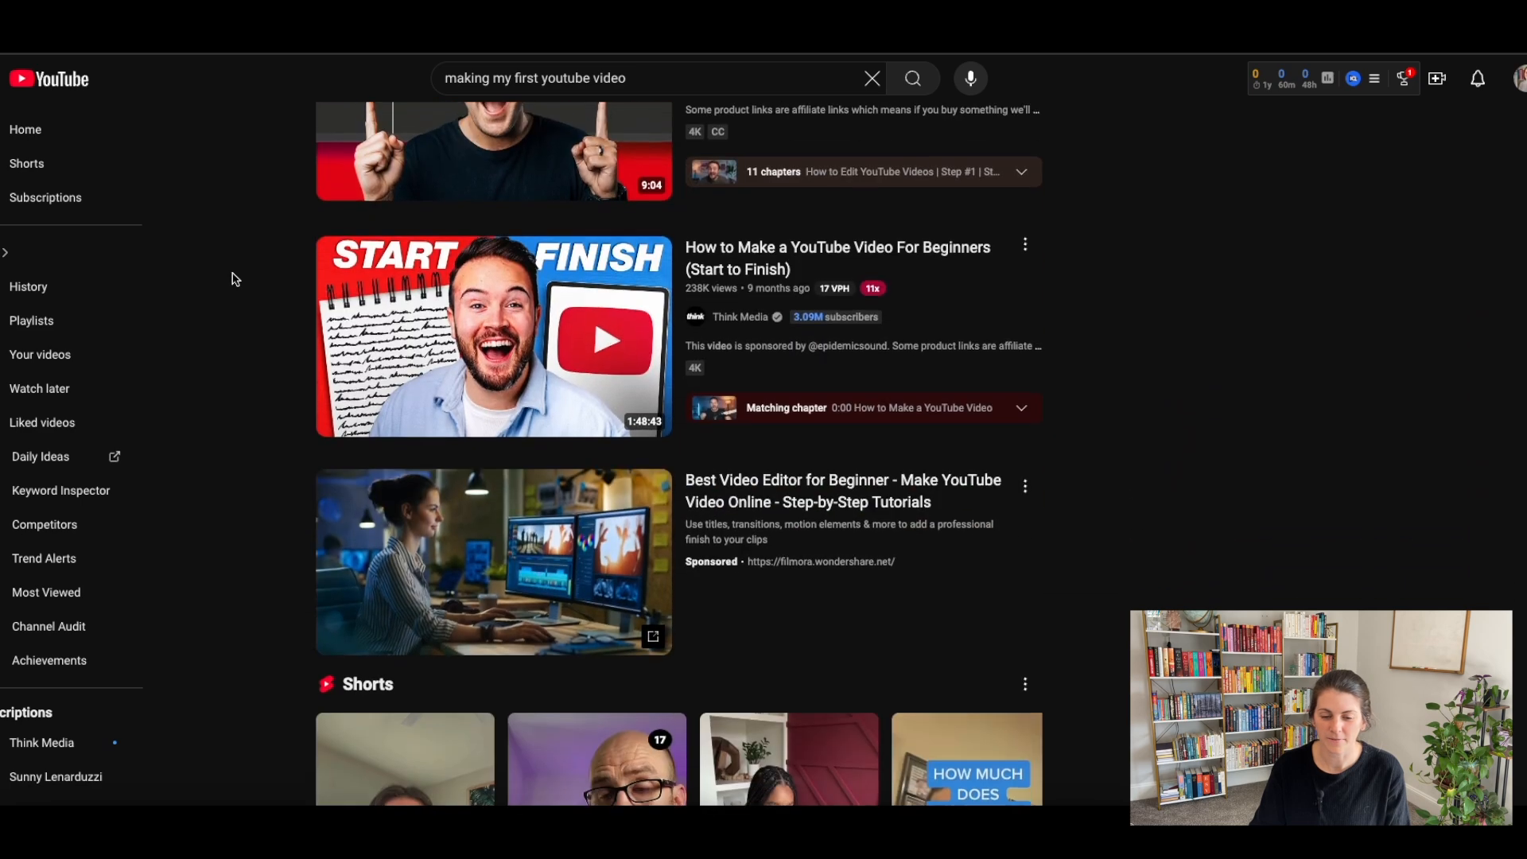
Look further down the YouTube search results at the thumbnails and titles of other first-video guides.
{"action": "scroll", "coordinate": [236, 279], "scroll_direction": "down", "scroll_amount": 7}
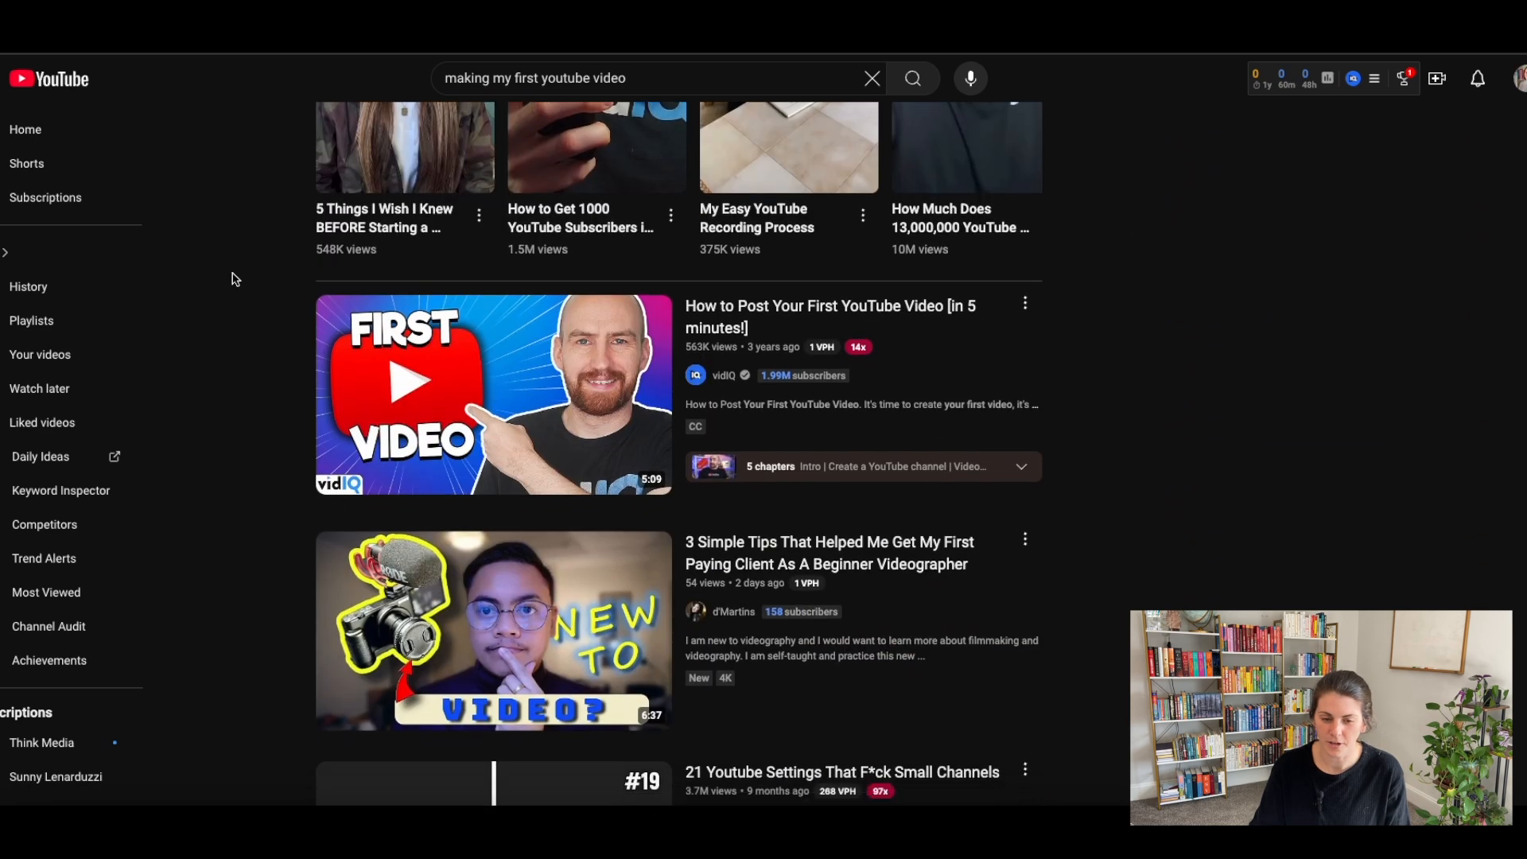
{"action": "scroll", "coordinate": [235, 279], "scroll_direction": "down", "scroll_amount": 7}
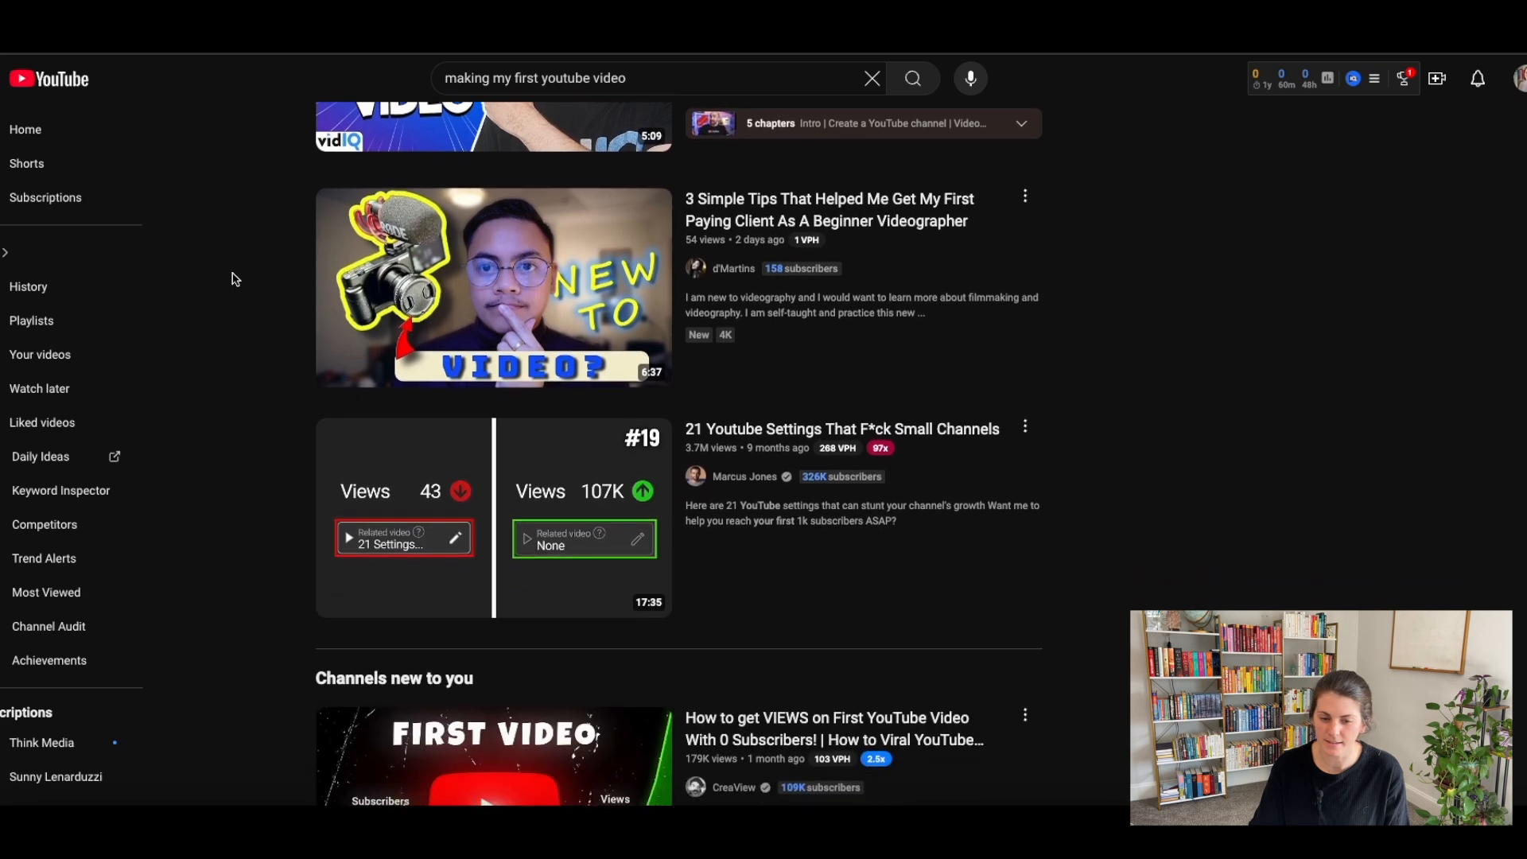
{"action": "scroll", "coordinate": [236, 280], "scroll_direction": "down", "scroll_amount": 2}
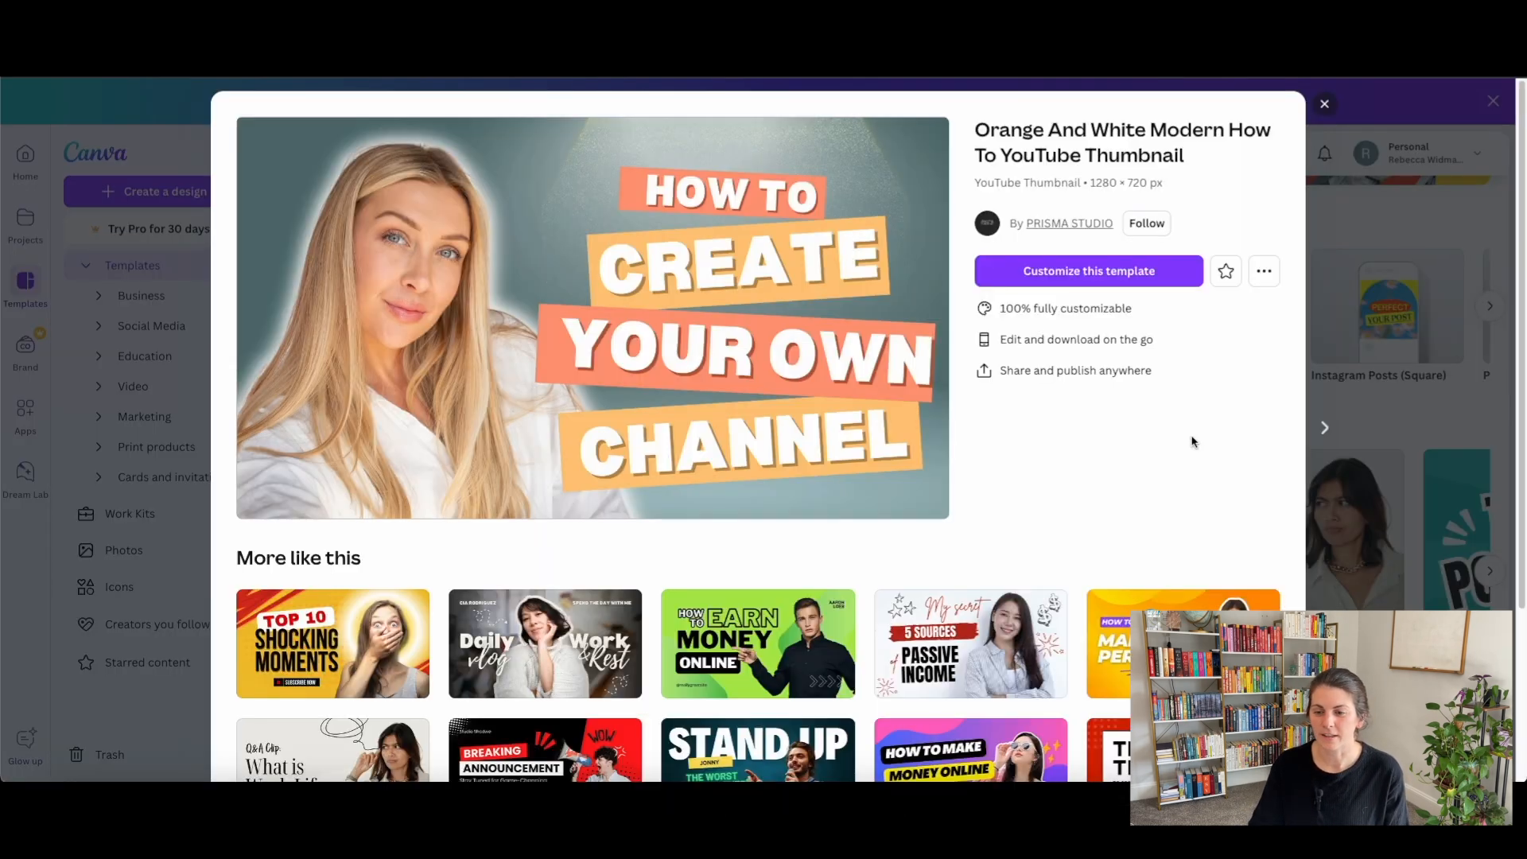
Switch to Canva, start customizing the "Orange And White Modern How To YouTube Thumbnail" template and delete the woman's photo.
{"action": "left_click", "coordinate": [1087, 274]}
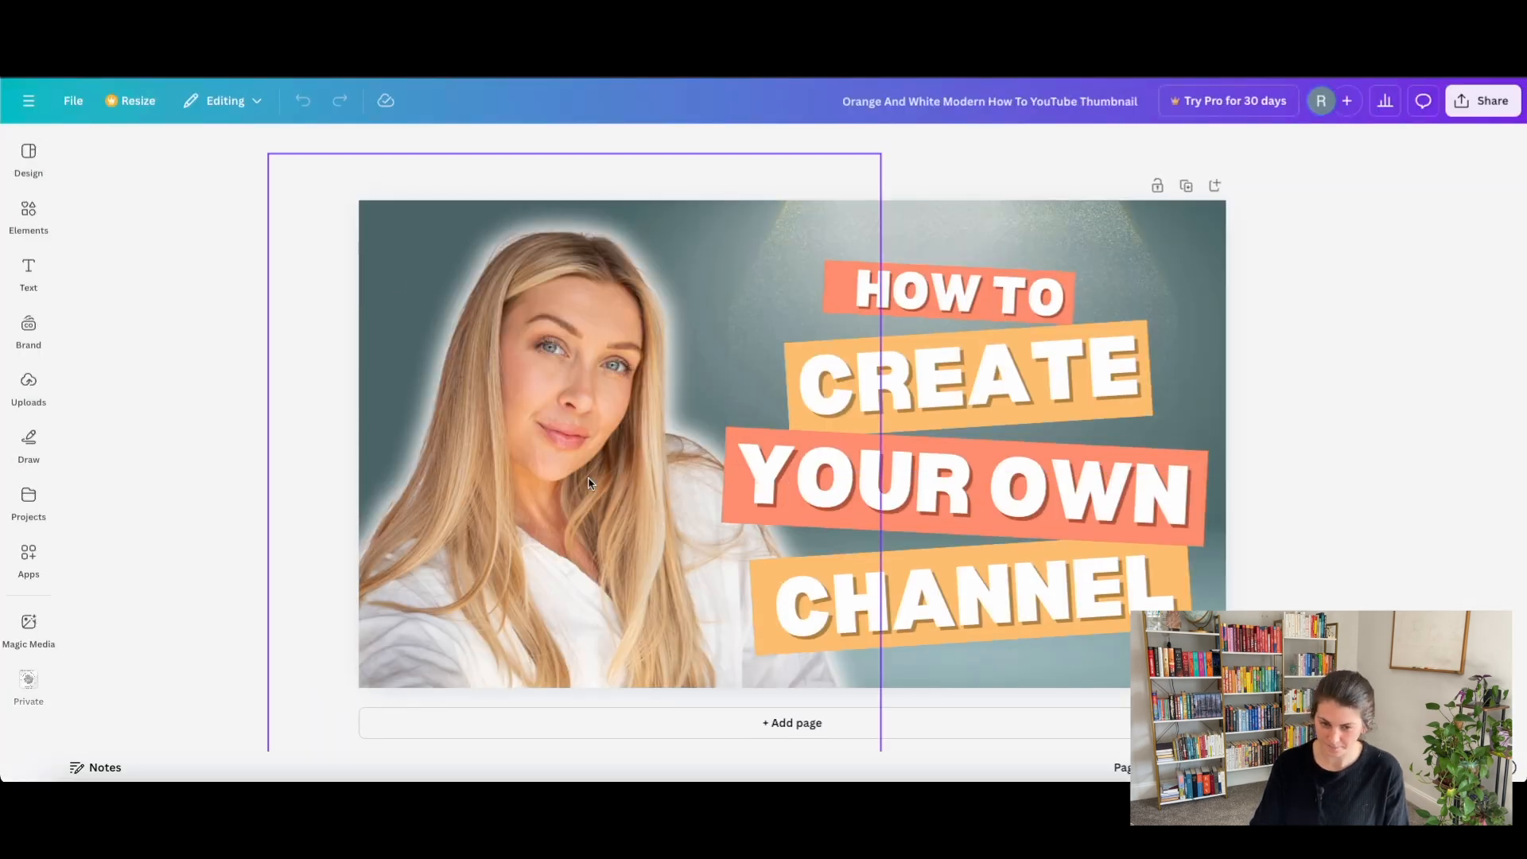
{"action": "left_click", "coordinate": [536, 383]}
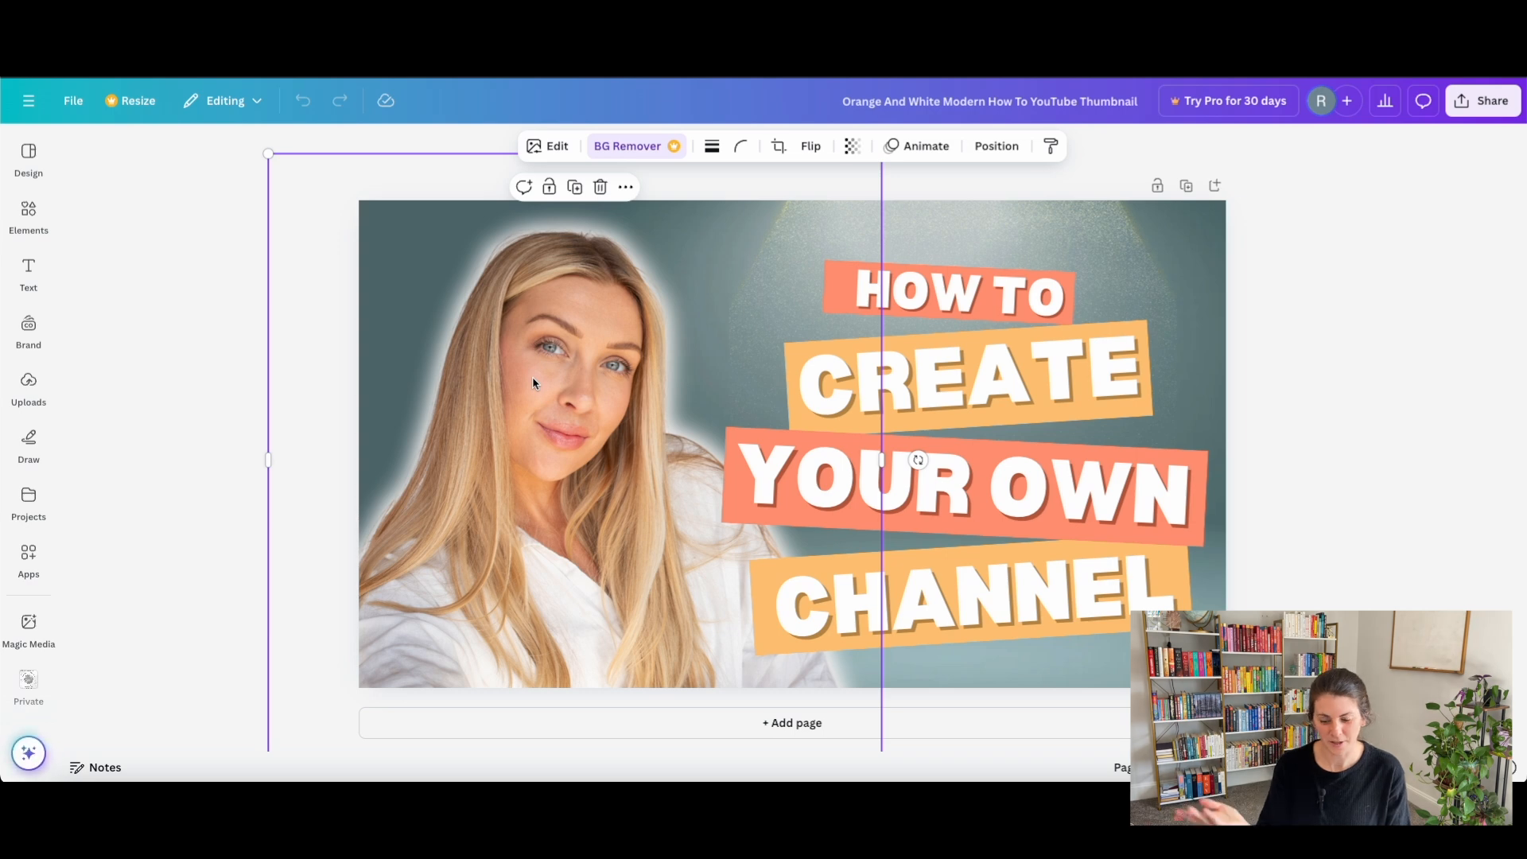
{"action": "key", "text": "Delete"}
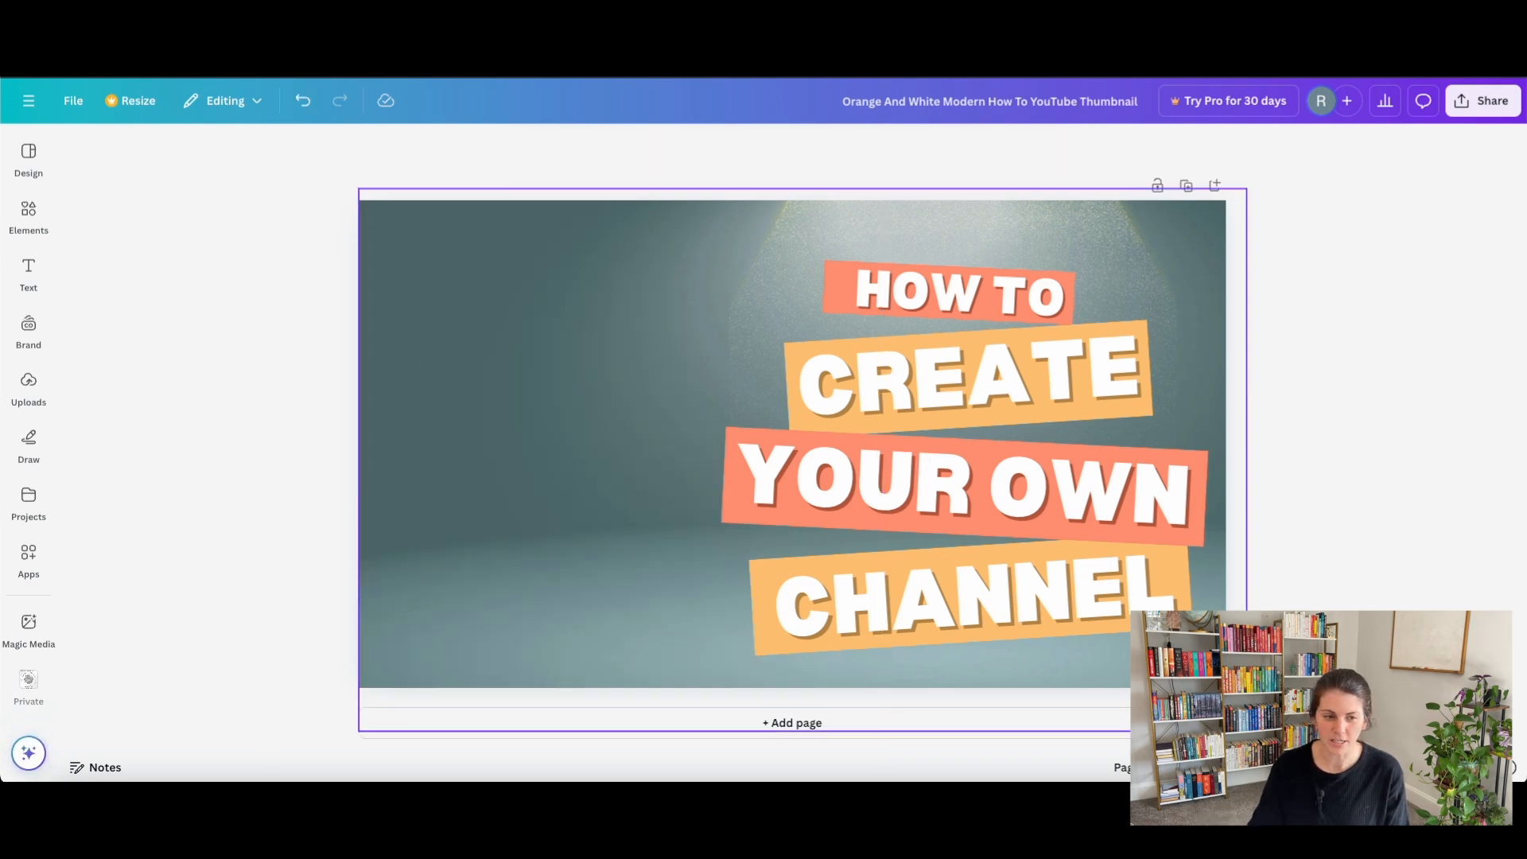
Add the uploaded photo of the woman beside a computer monitor, enlarge it to the full page width and shift it up.
{"action": "left_click", "coordinate": [30, 385]}
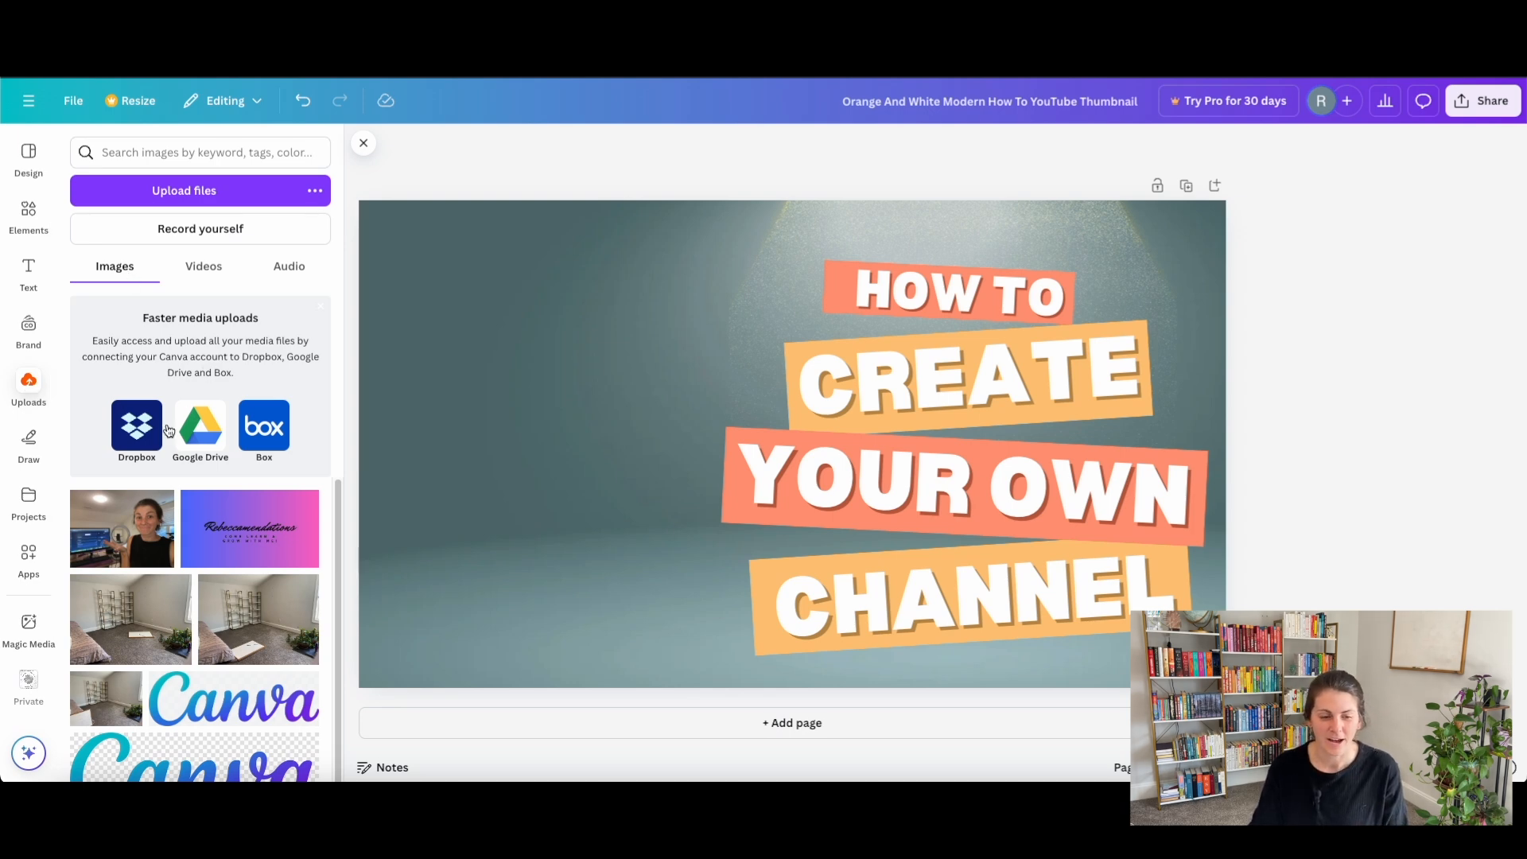
{"action": "left_click", "coordinate": [122, 538]}
{"action": "left_click_drag", "start_coordinate": [754, 387], "coordinate": [557, 322]}
{"action": "left_click_drag", "start_coordinate": [836, 555], "coordinate": [1158, 796]}
{"action": "left_click_drag", "start_coordinate": [761, 559], "coordinate": [829, 562]}
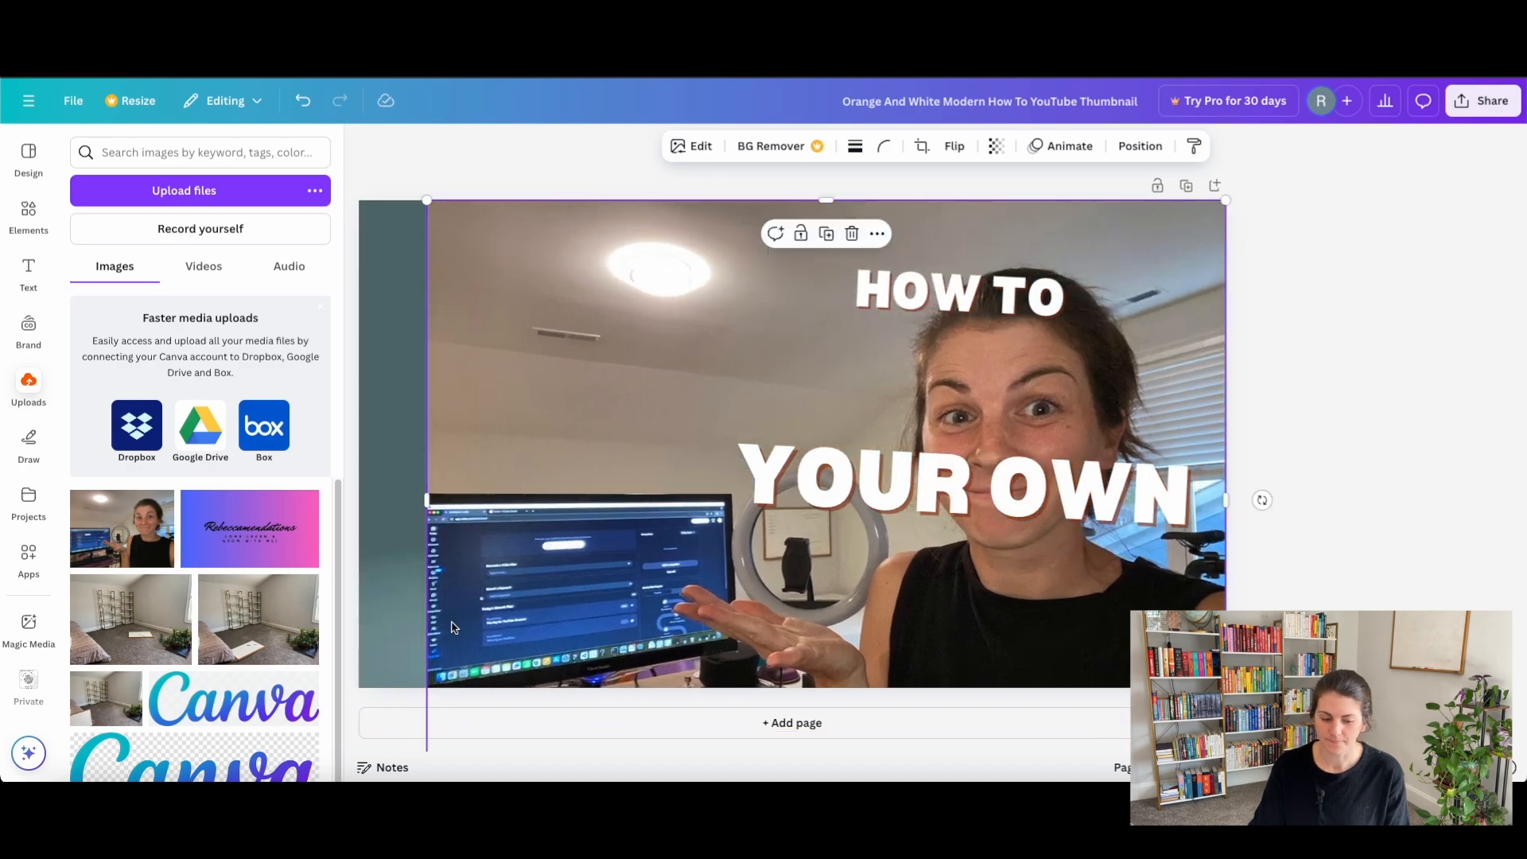
{"action": "key", "text": "ctrl+z"}
{"action": "key", "text": "ctrl+shift+z"}
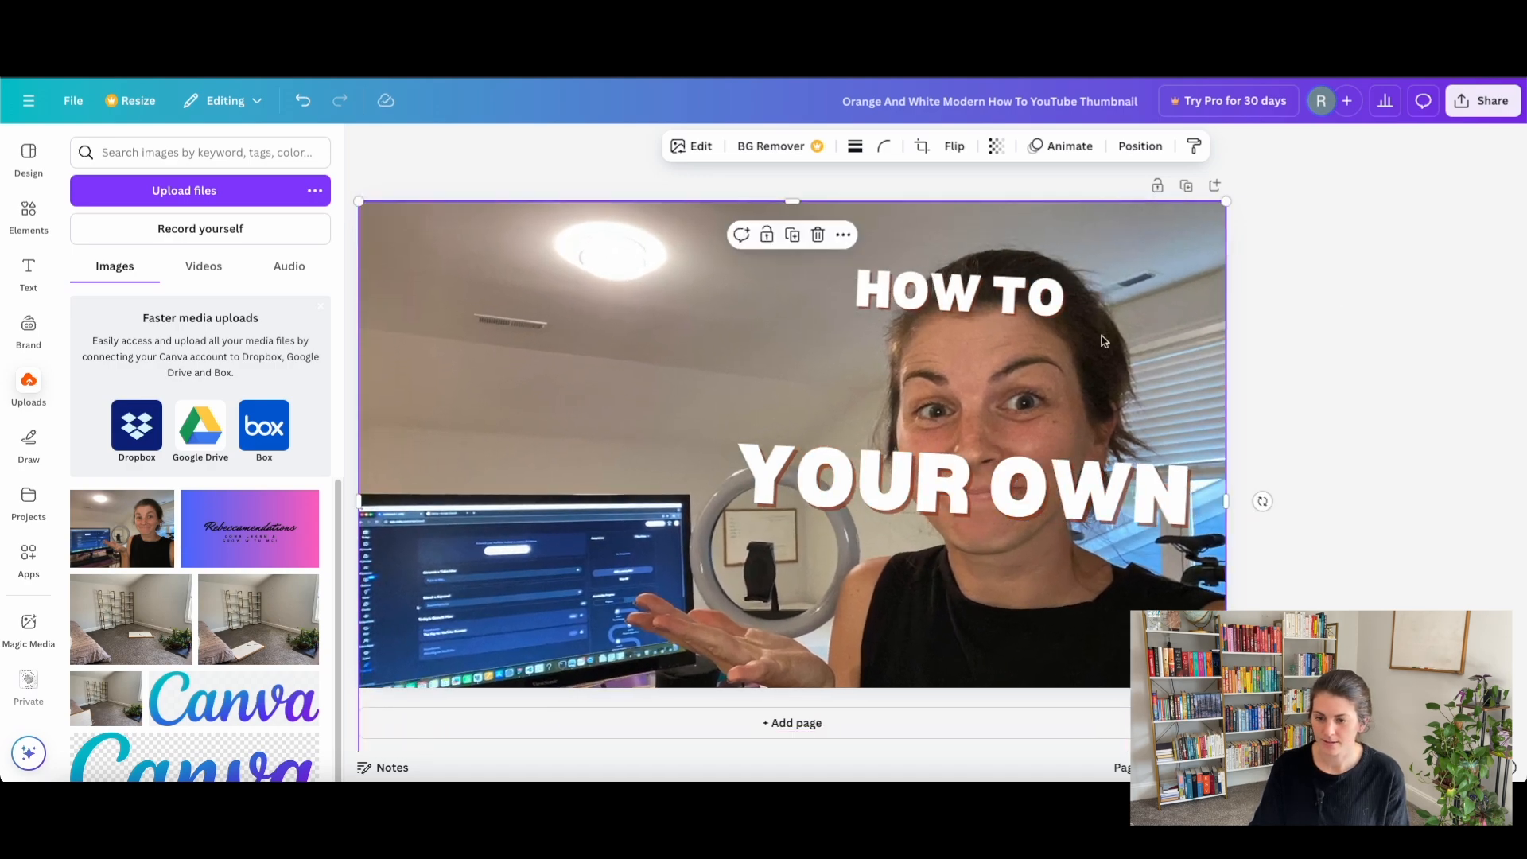
{"action": "left_click_drag", "start_coordinate": [831, 439], "coordinate": [830, 365]}
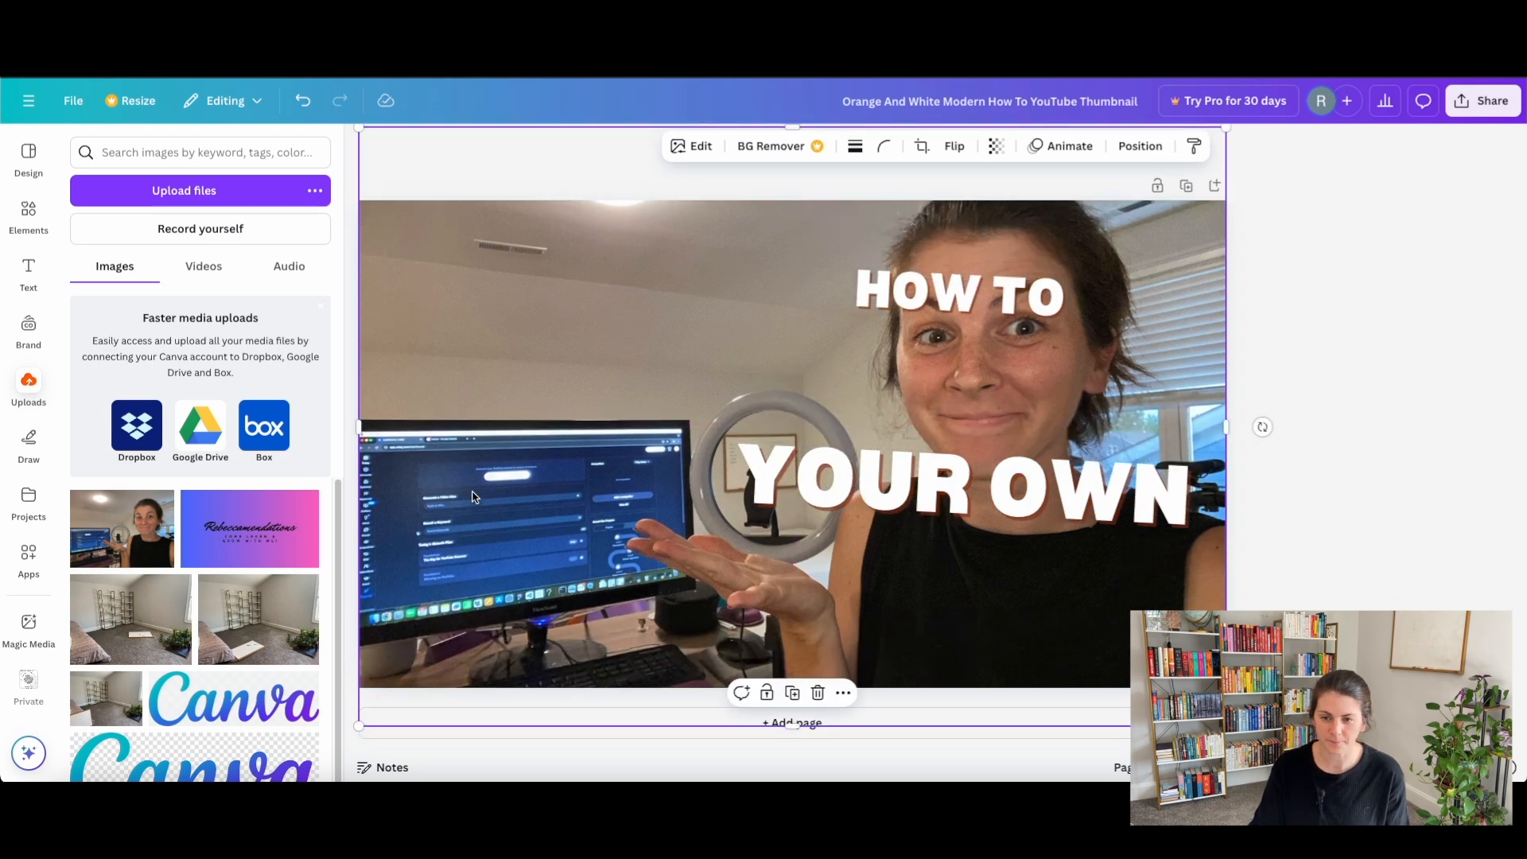
Move the photo layer beneath all the text and colored shapes, directly above the template's teal background.
{"action": "left_click", "coordinate": [1140, 149]}
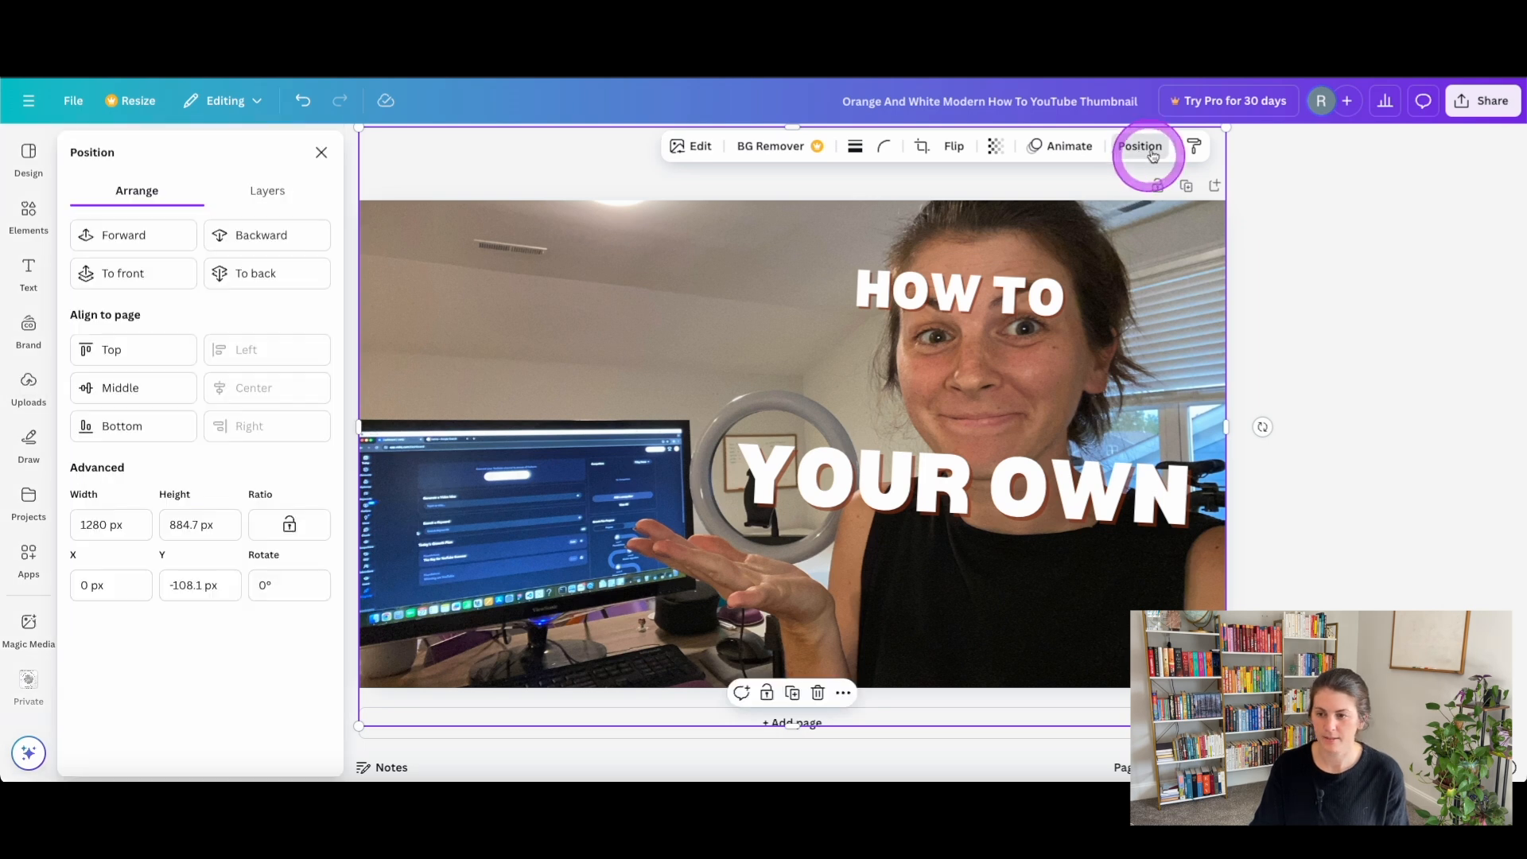
{"action": "left_click", "coordinate": [261, 190]}
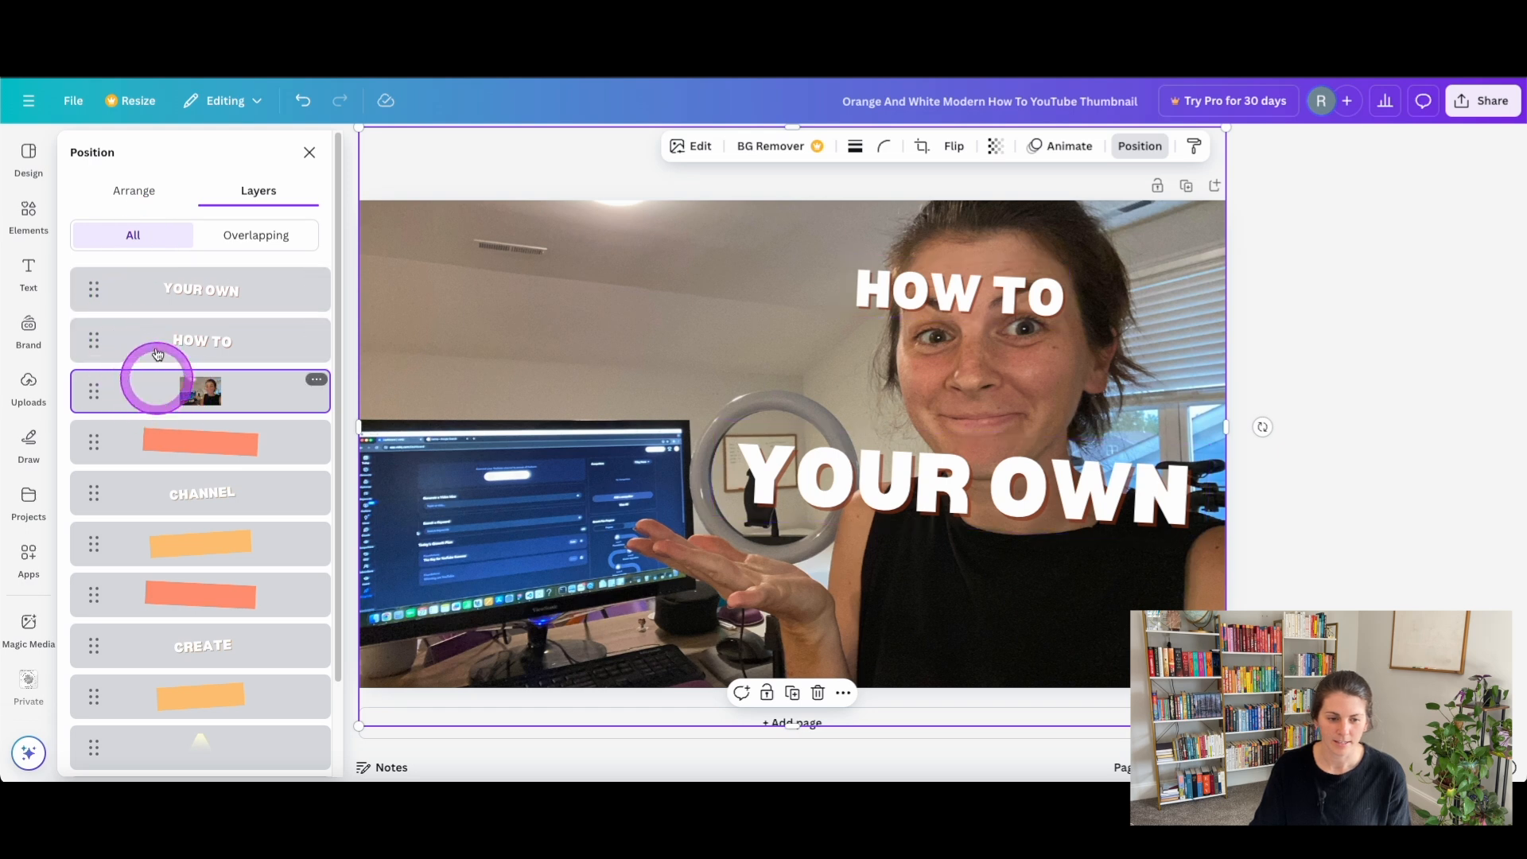
{"action": "left_click_drag", "start_coordinate": [204, 391], "coordinate": [231, 658]}
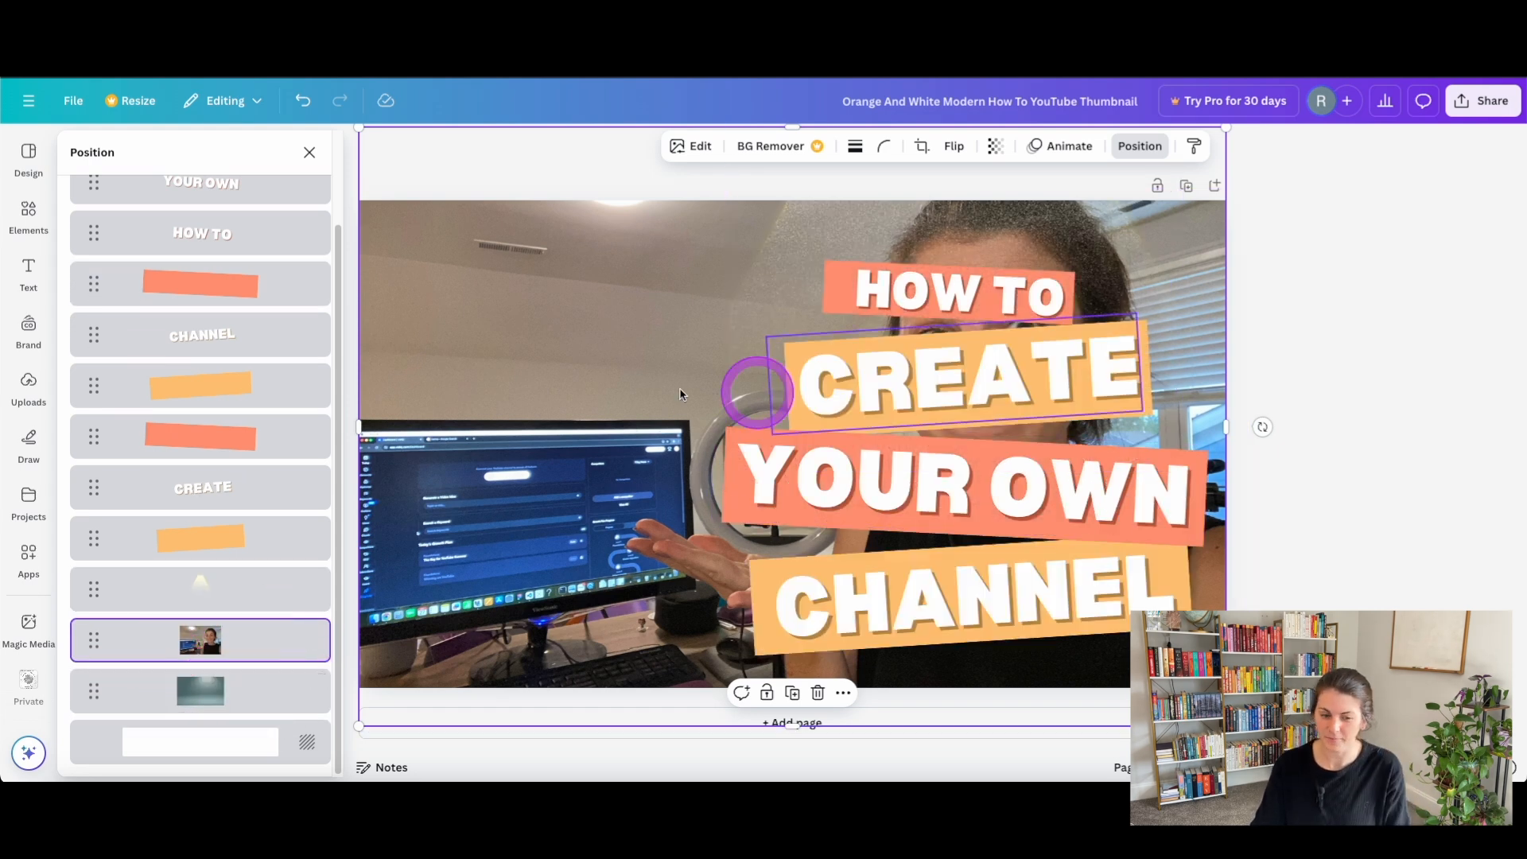
{"action": "scroll", "coordinate": [203, 573], "scroll_direction": "up", "scroll_amount": 2}
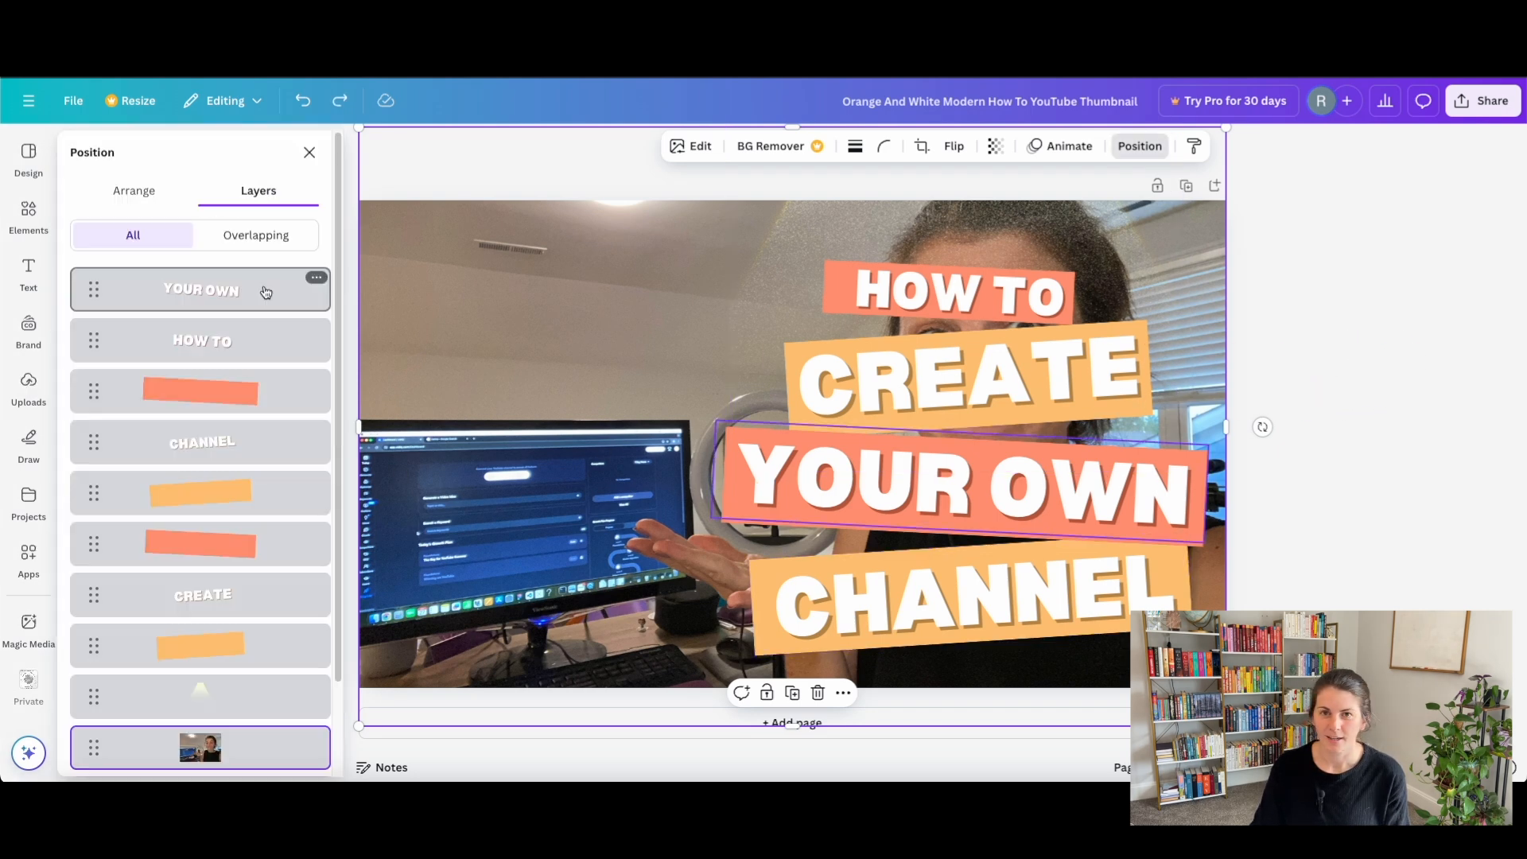
Select all the title text and colored bar layers together and move them to the left half of the thumbnail.
{"action": "left_click", "coordinate": [247, 307]}
{"action": "left_click", "coordinate": [239, 346]}
{"action": "left_click", "coordinate": [233, 386]}
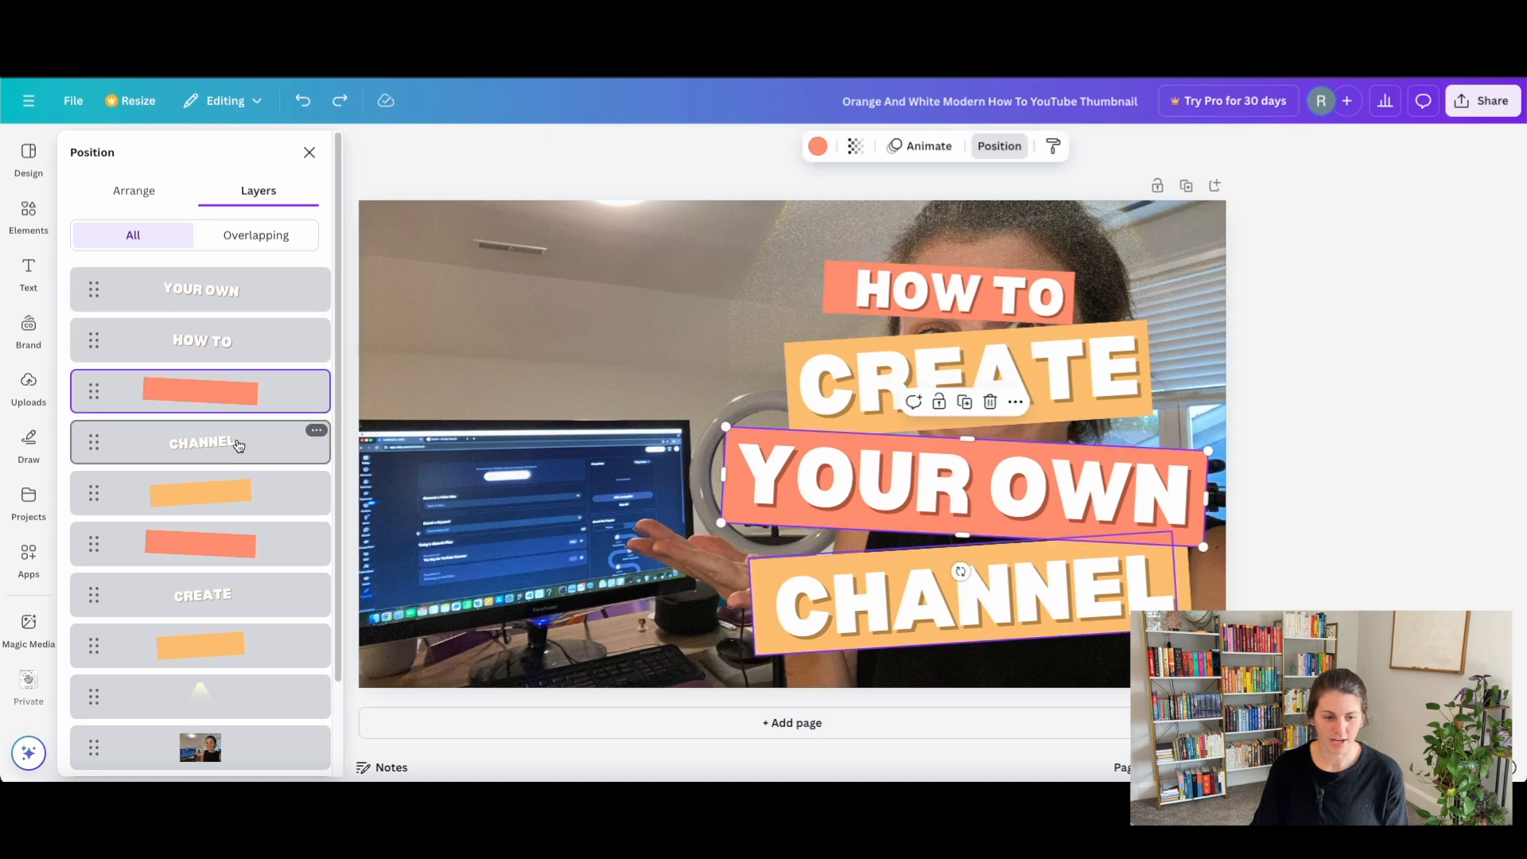
{"action": "left_click", "coordinate": [235, 293], "text": "shift"}
{"action": "left_click", "coordinate": [246, 653], "text": "shift"}
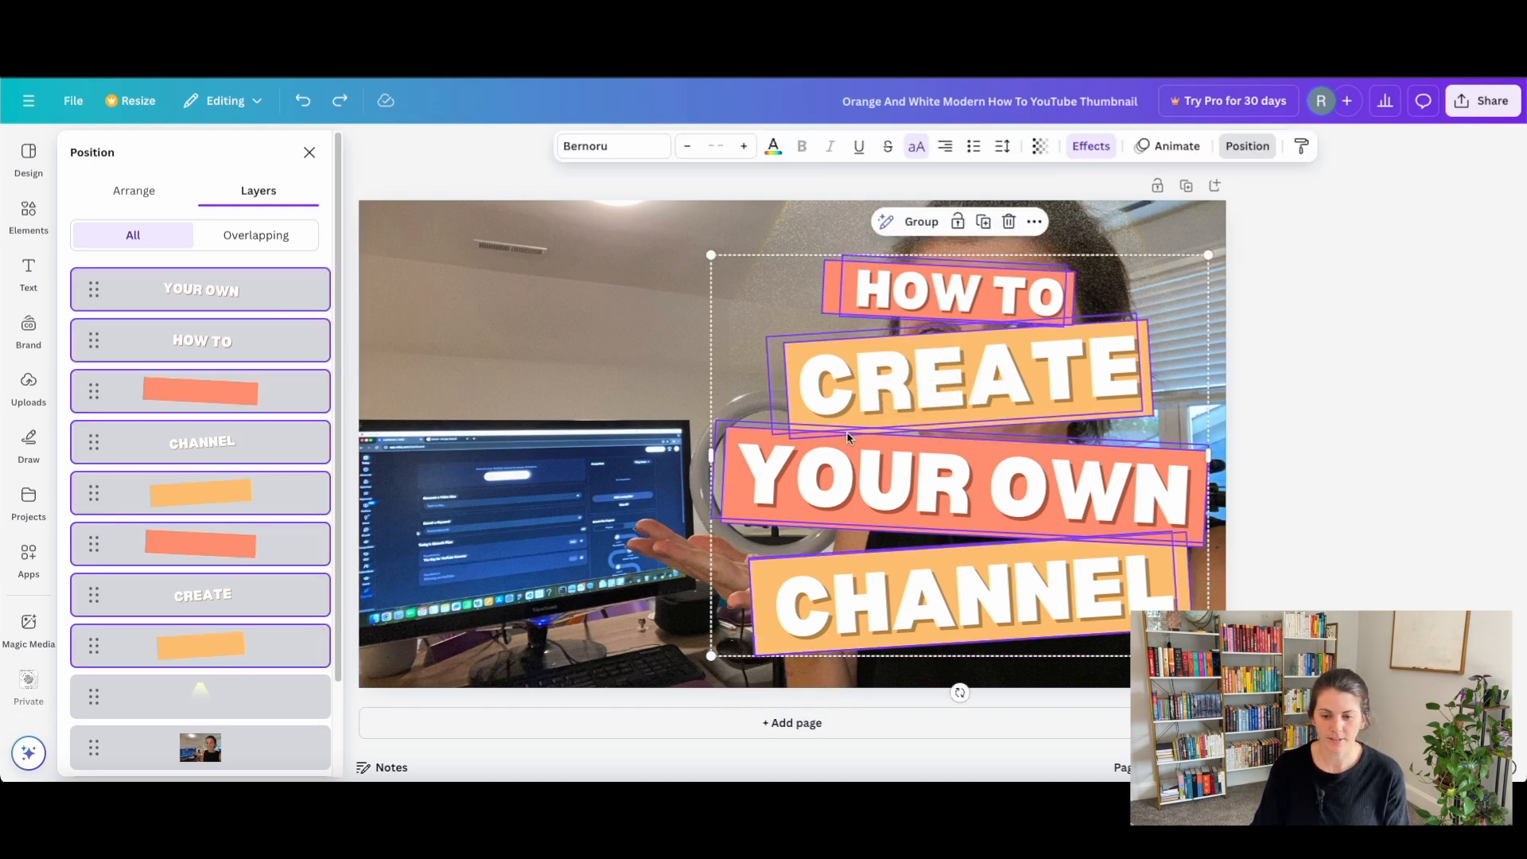
{"action": "left_click_drag", "start_coordinate": [941, 405], "coordinate": [589, 379]}
Try several color and font styles on the thumbnail, including the HK Grotesk, Arsenal and Roxborough combinations.
{"action": "left_click", "coordinate": [32, 162]}
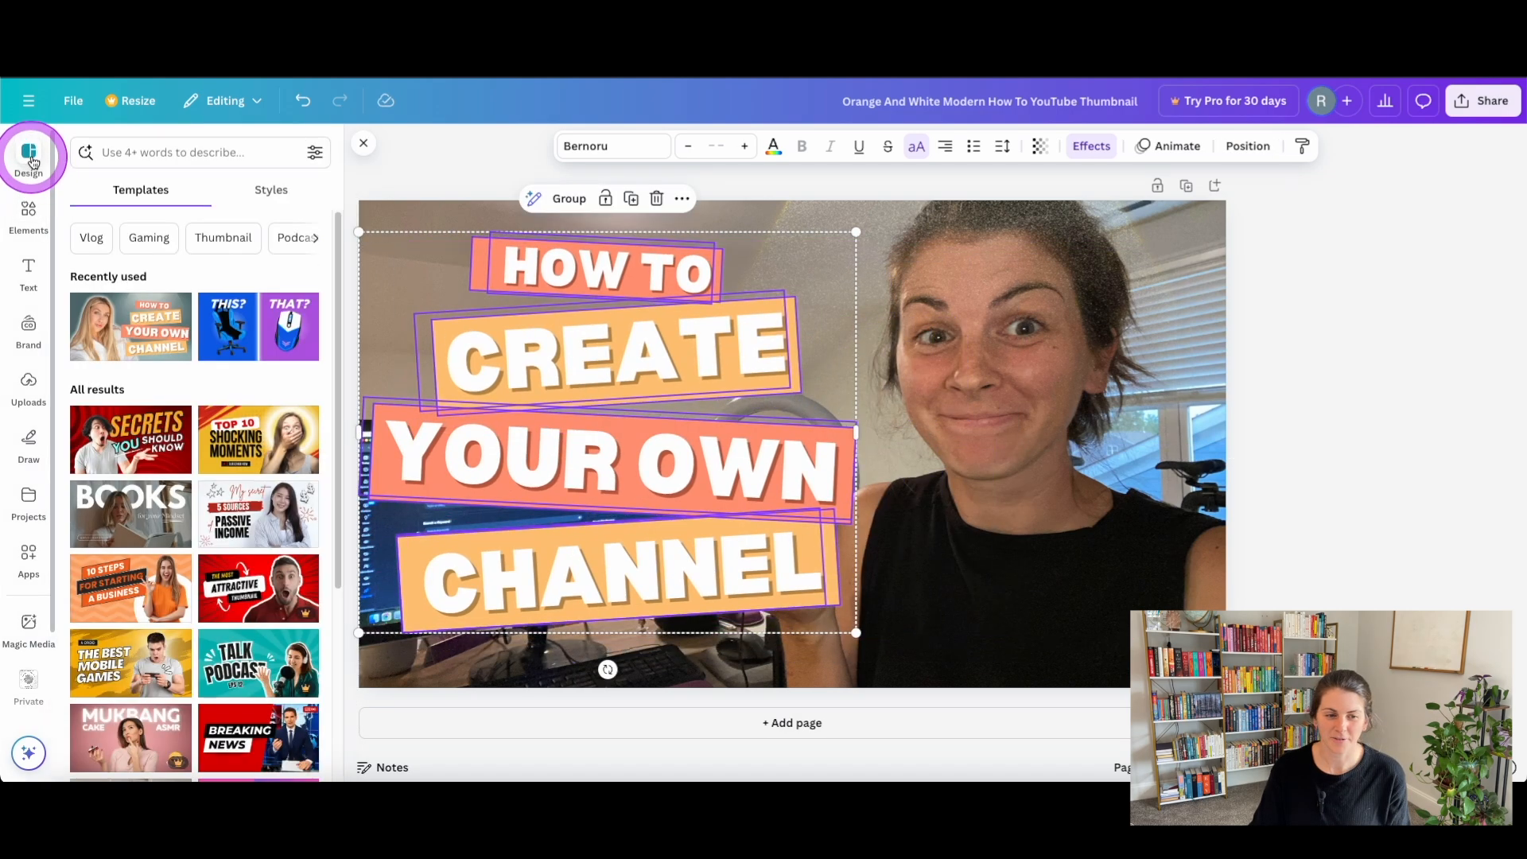
{"action": "left_click", "coordinate": [269, 190]}
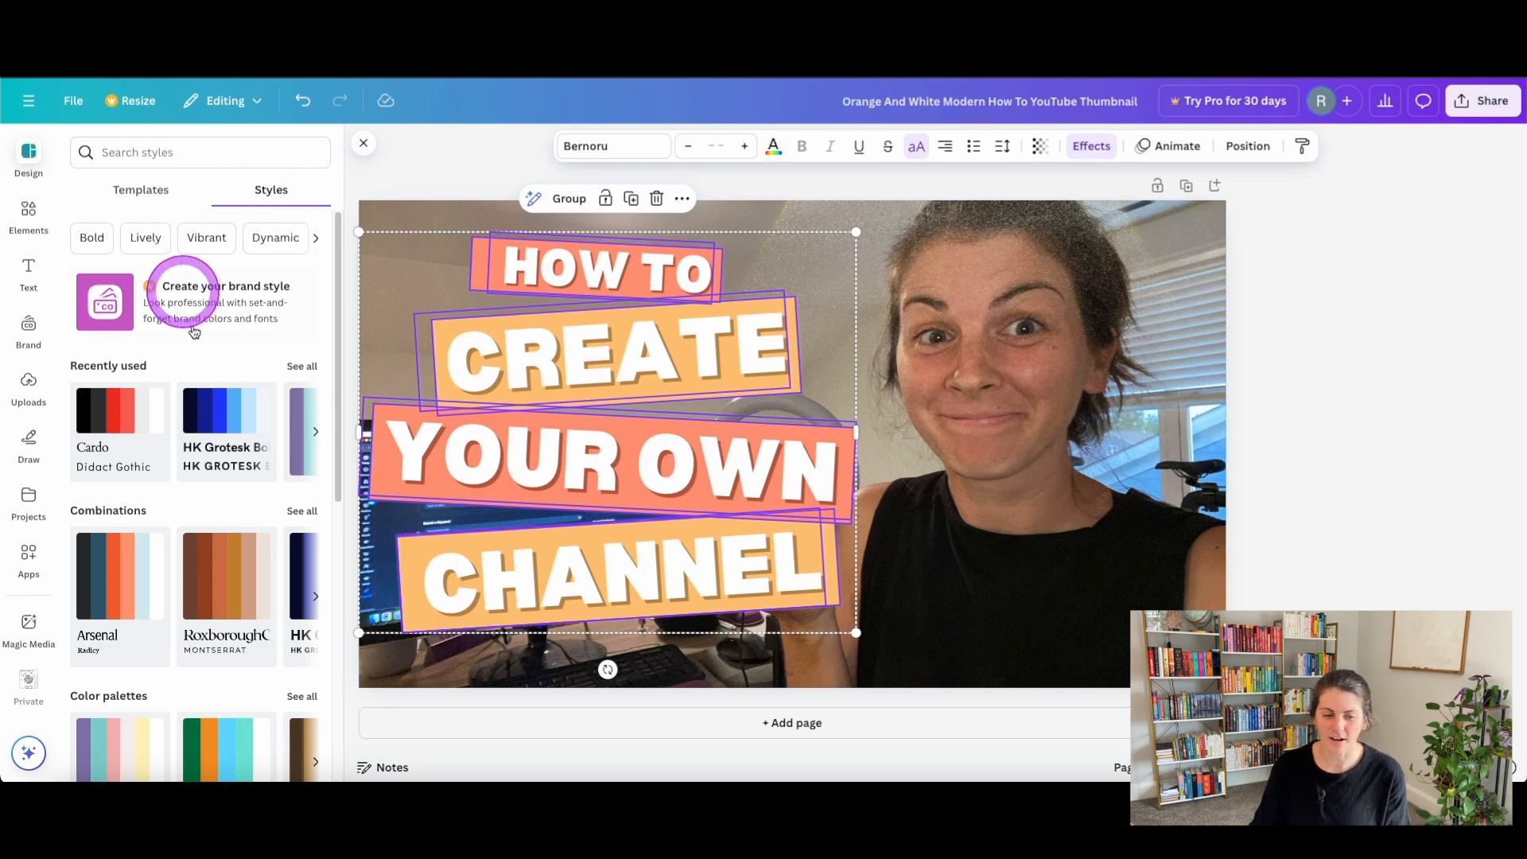
{"action": "left_click", "coordinate": [256, 410]}
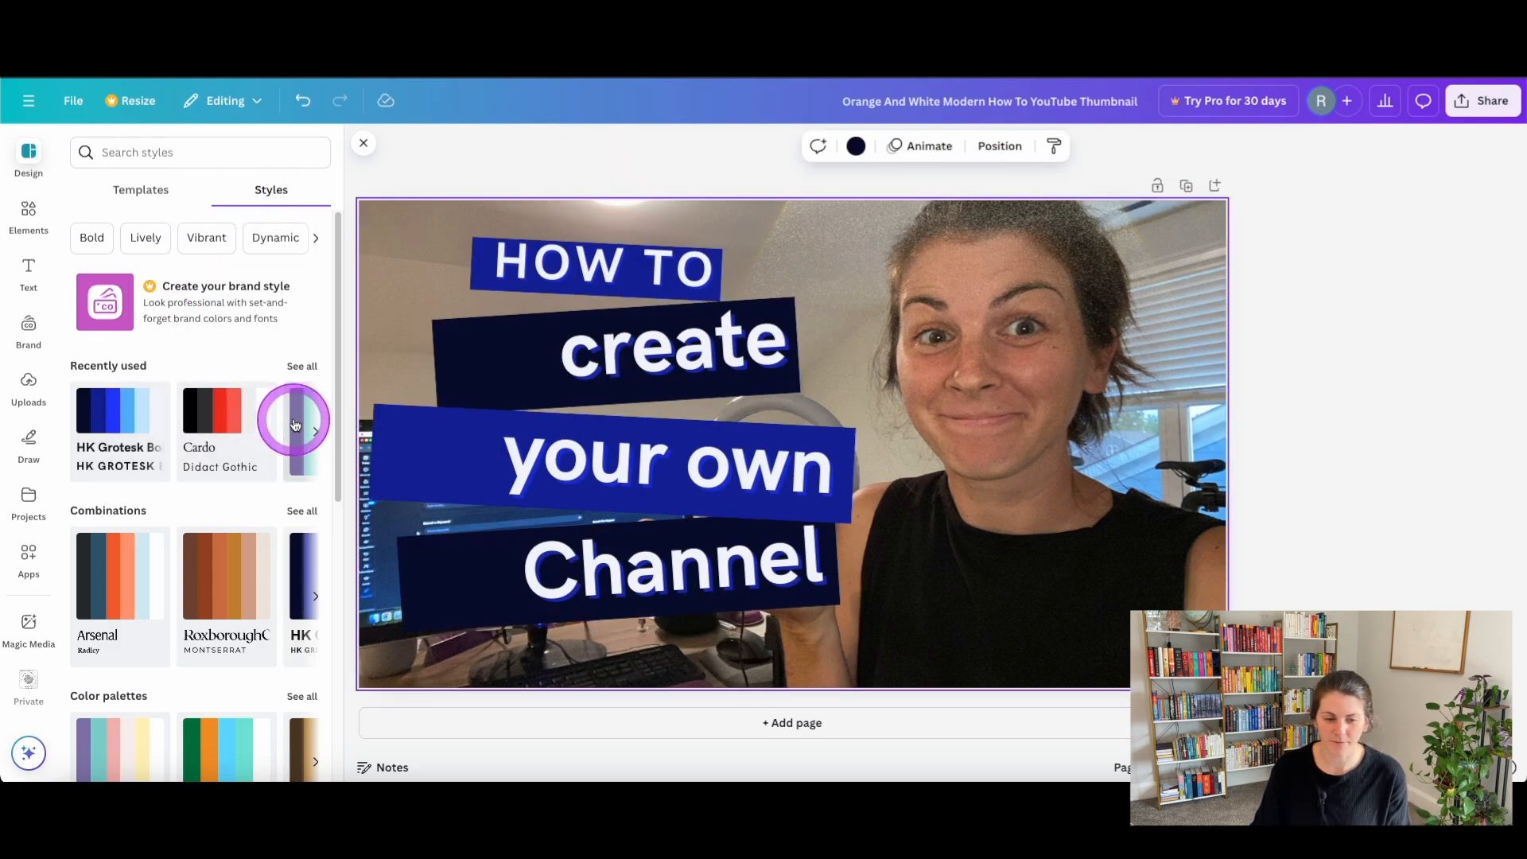
{"action": "left_click", "coordinate": [294, 424]}
{"action": "left_click", "coordinate": [119, 562]}
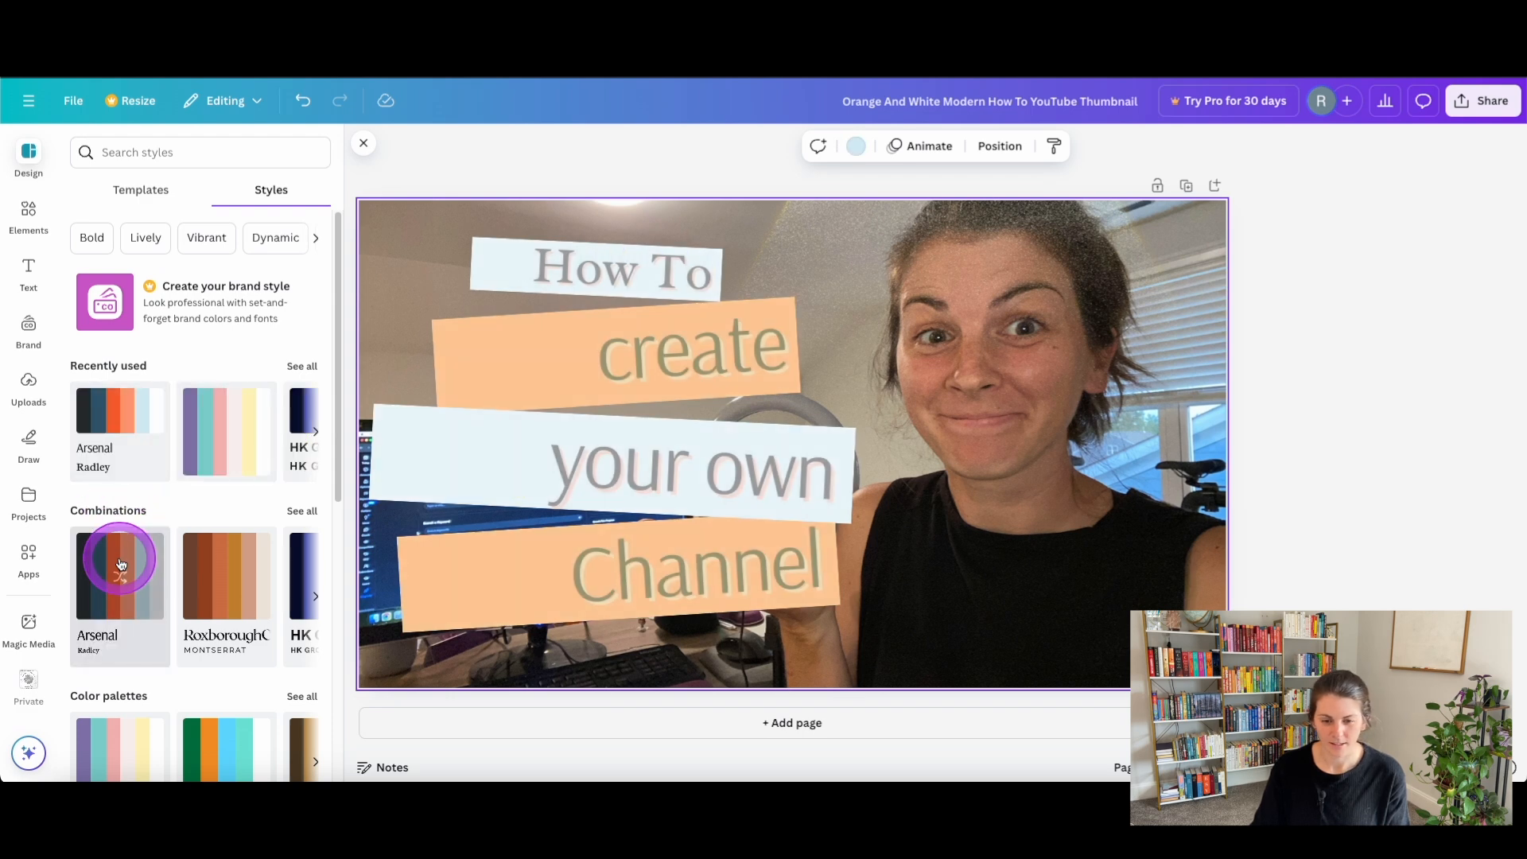
{"action": "left_click", "coordinate": [233, 578]}
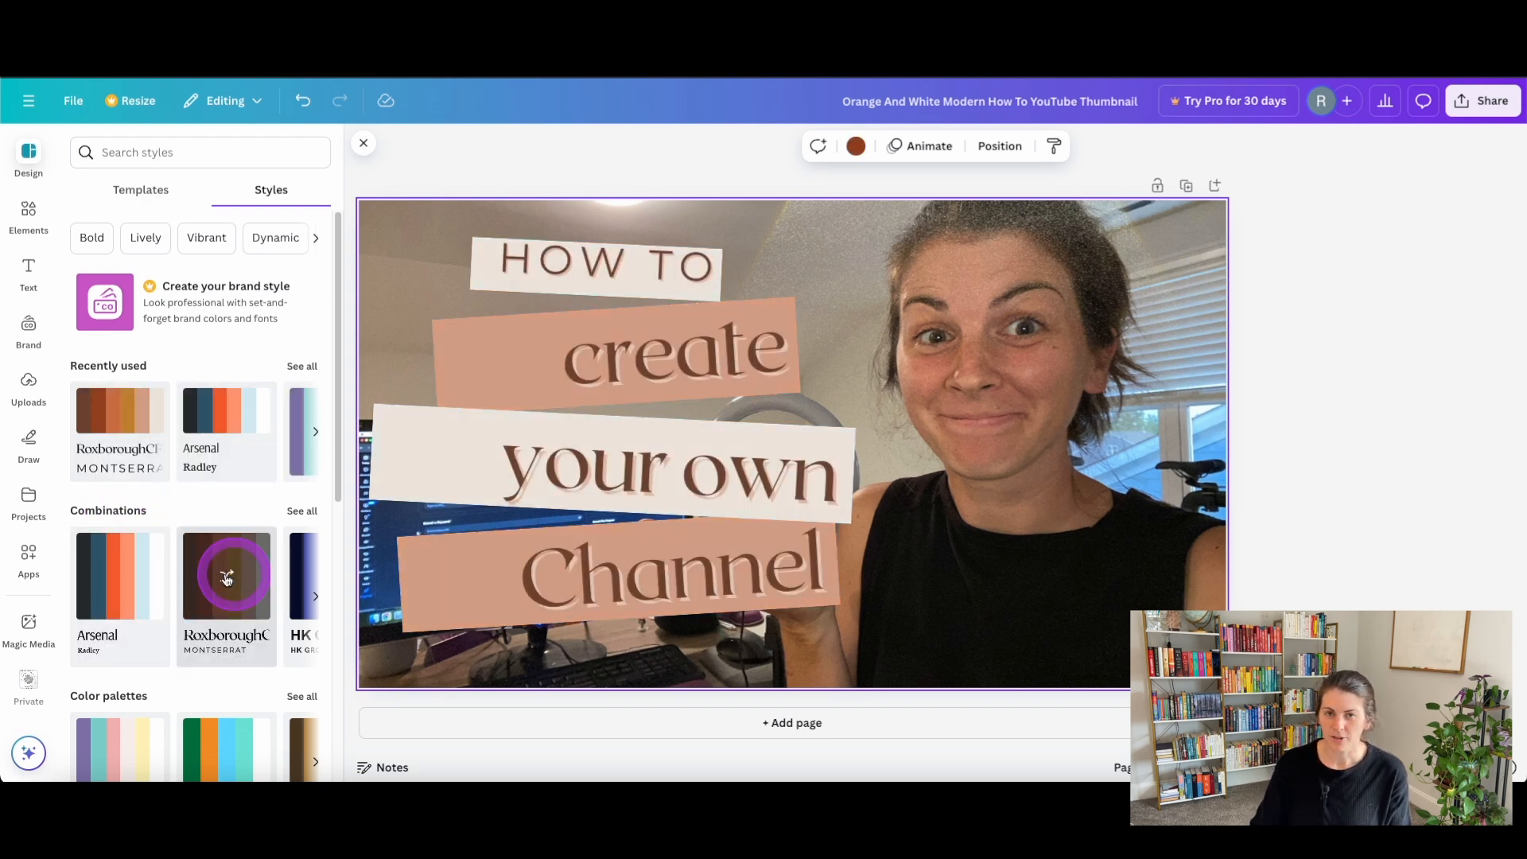
Browse more style combinations and try the green-orange-blue and purple-teal-pink color palettes on the thumbnail.
{"action": "left_click", "coordinate": [301, 573]}
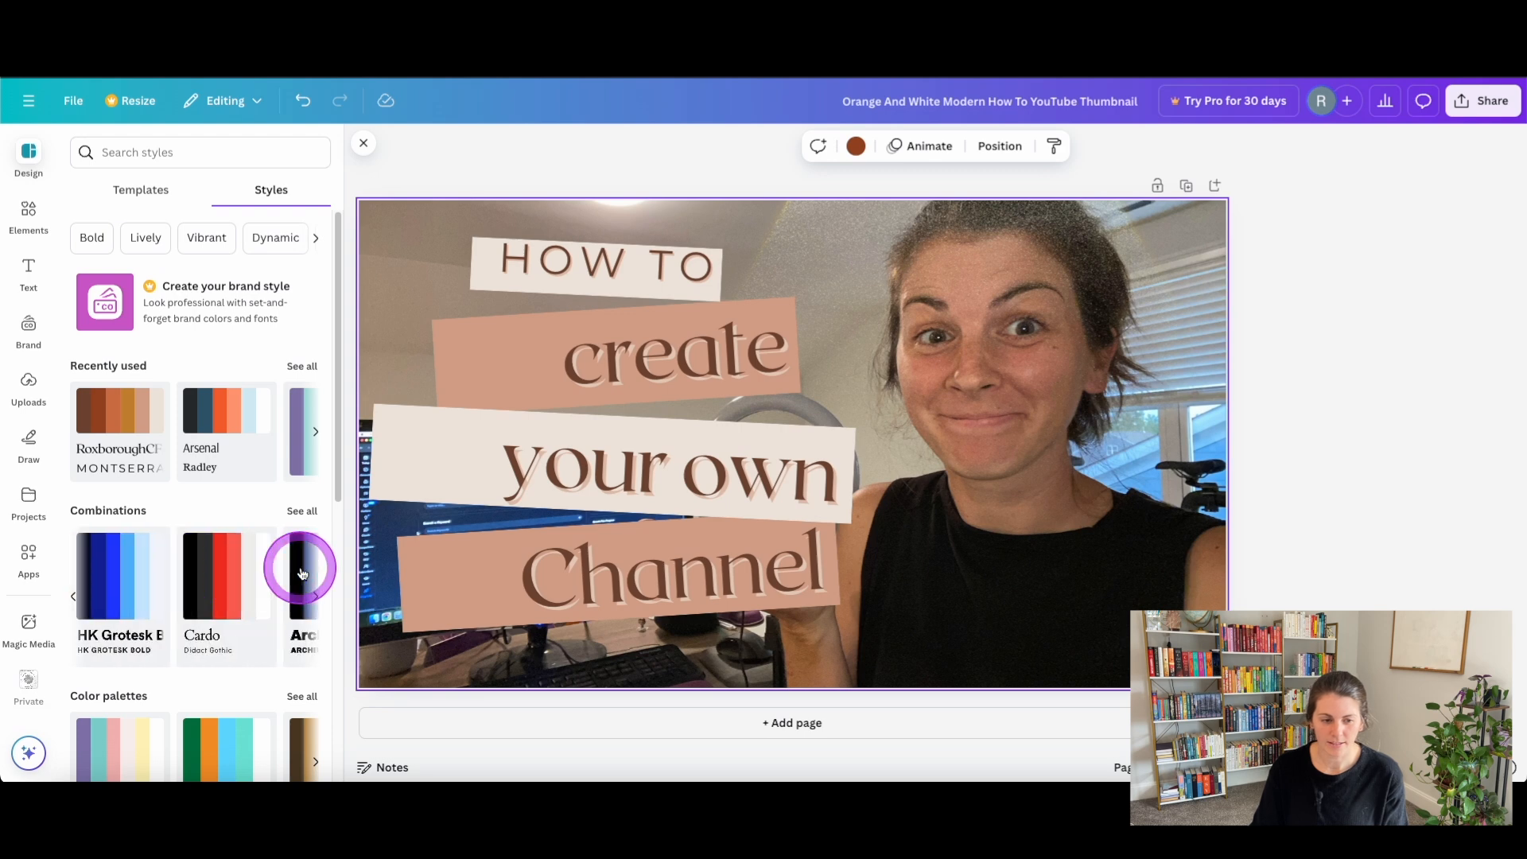
{"action": "left_click", "coordinate": [303, 573]}
{"action": "scroll", "coordinate": [239, 504], "scroll_direction": "down", "scroll_amount": 3}
{"action": "left_click", "coordinate": [213, 574]}
{"action": "left_click", "coordinate": [128, 588]}
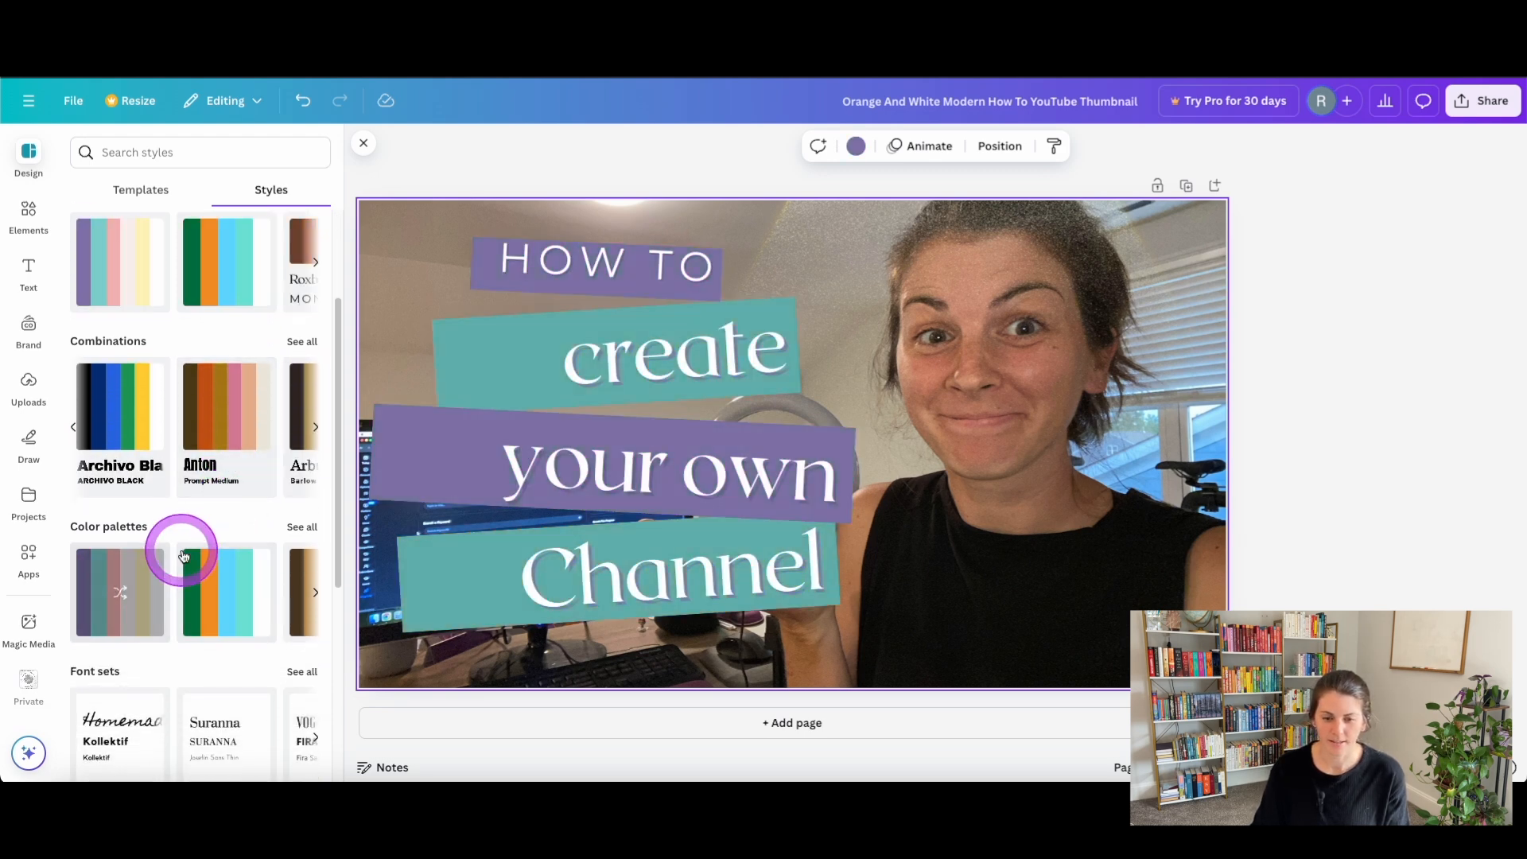
{"action": "scroll", "coordinate": [181, 552], "scroll_direction": "up", "scroll_amount": 3}
{"action": "left_click", "coordinate": [179, 432]}
Undo all the style changes back to the template's original fonts and orange colors.
{"action": "left_click", "coordinate": [303, 102]}
{"action": "left_click", "coordinate": [304, 102]}
{"action": "left_click", "coordinate": [303, 101]}
{"action": "left_click", "coordinate": [304, 105]}
{"action": "left_click", "coordinate": [304, 105]}
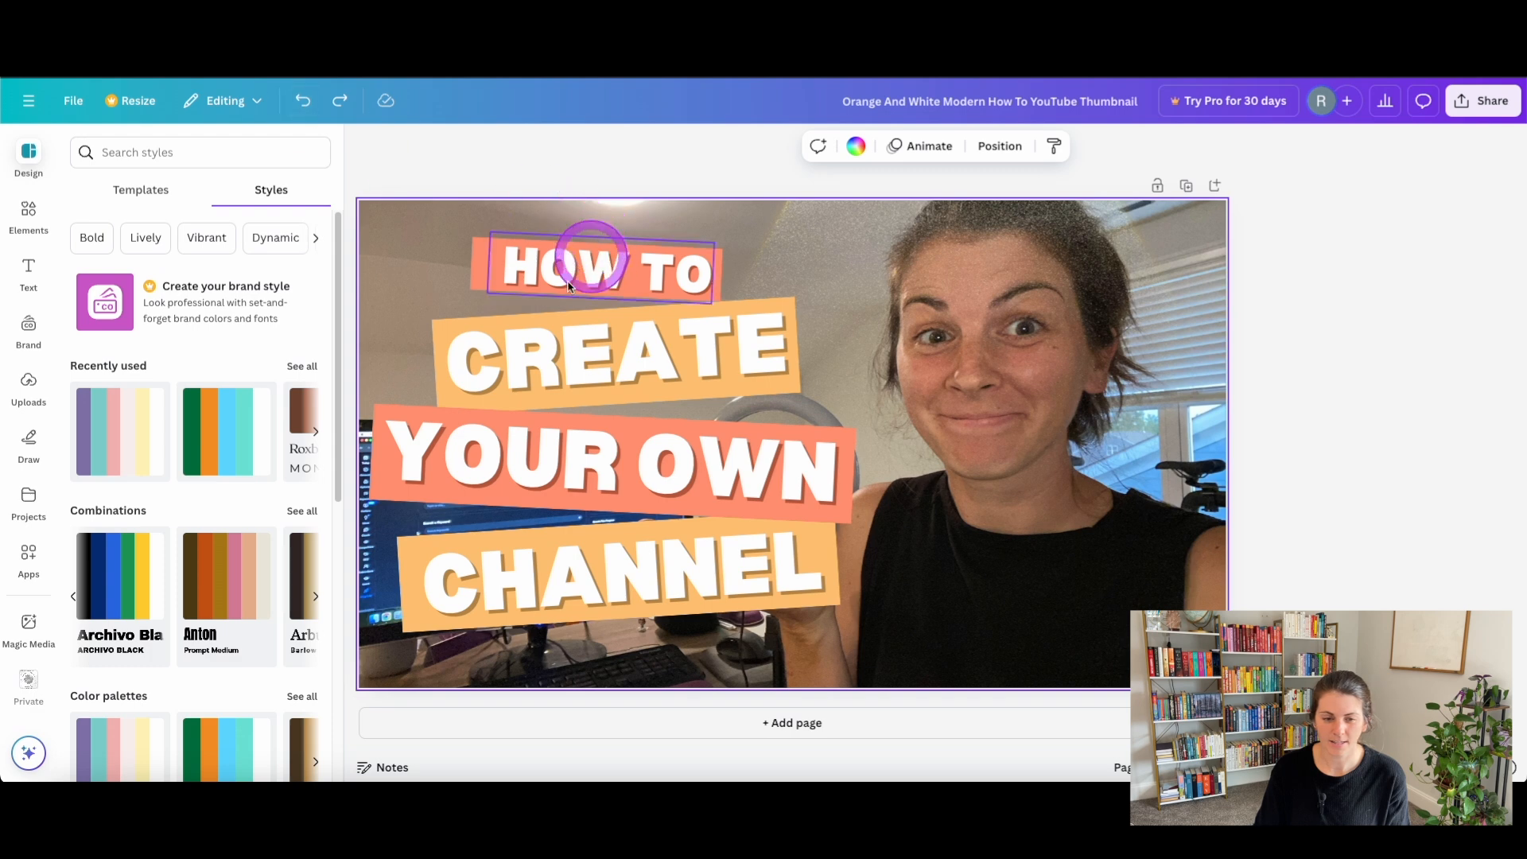
Change the color of the bar behind "HOW TO" to the light purple default color.
{"action": "left_click", "coordinate": [476, 277]}
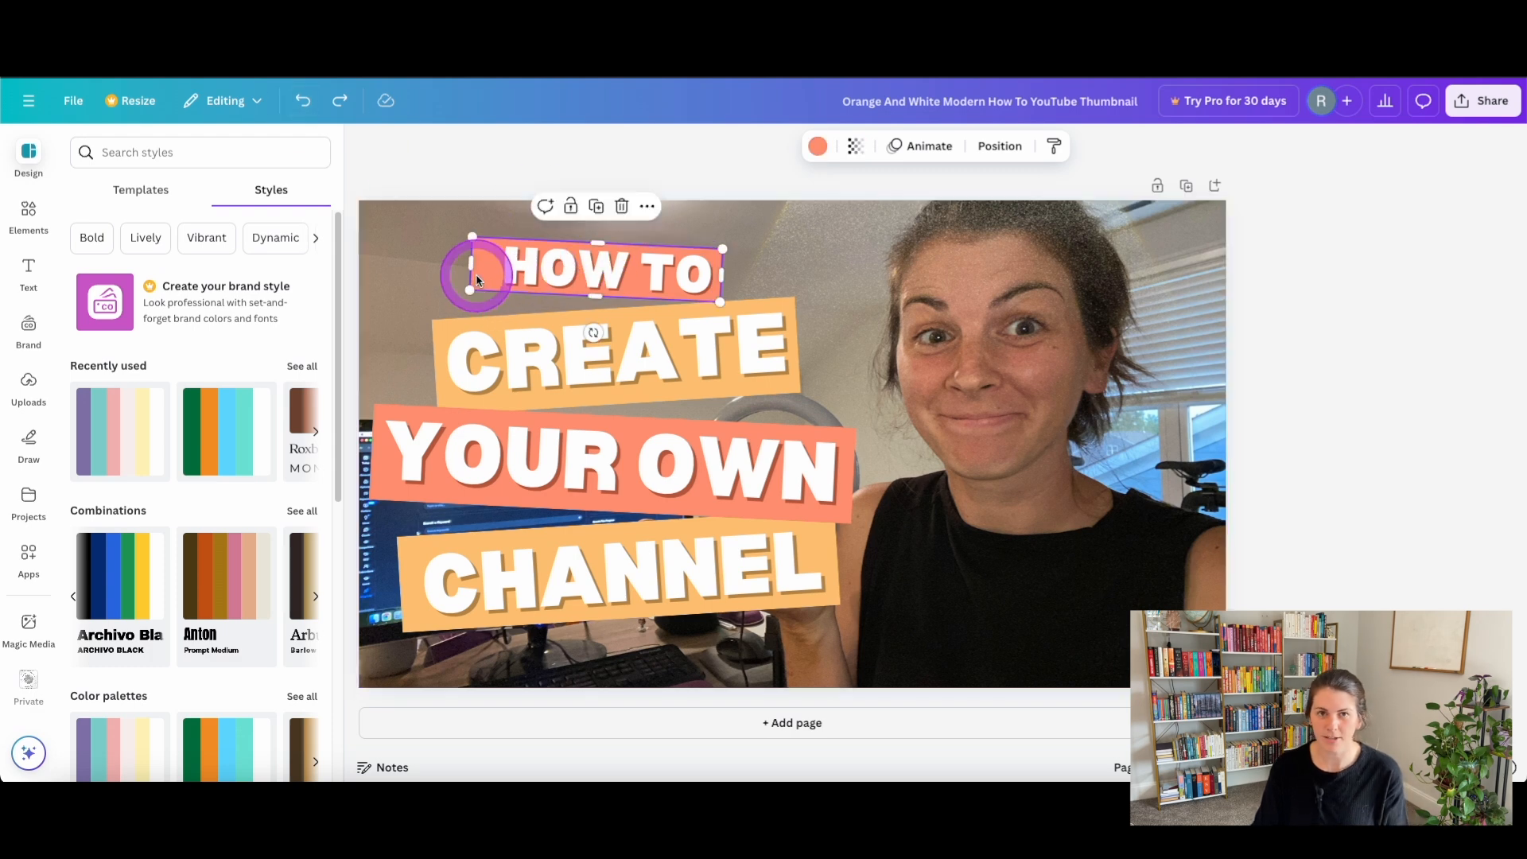
{"action": "left_click", "coordinate": [819, 146]}
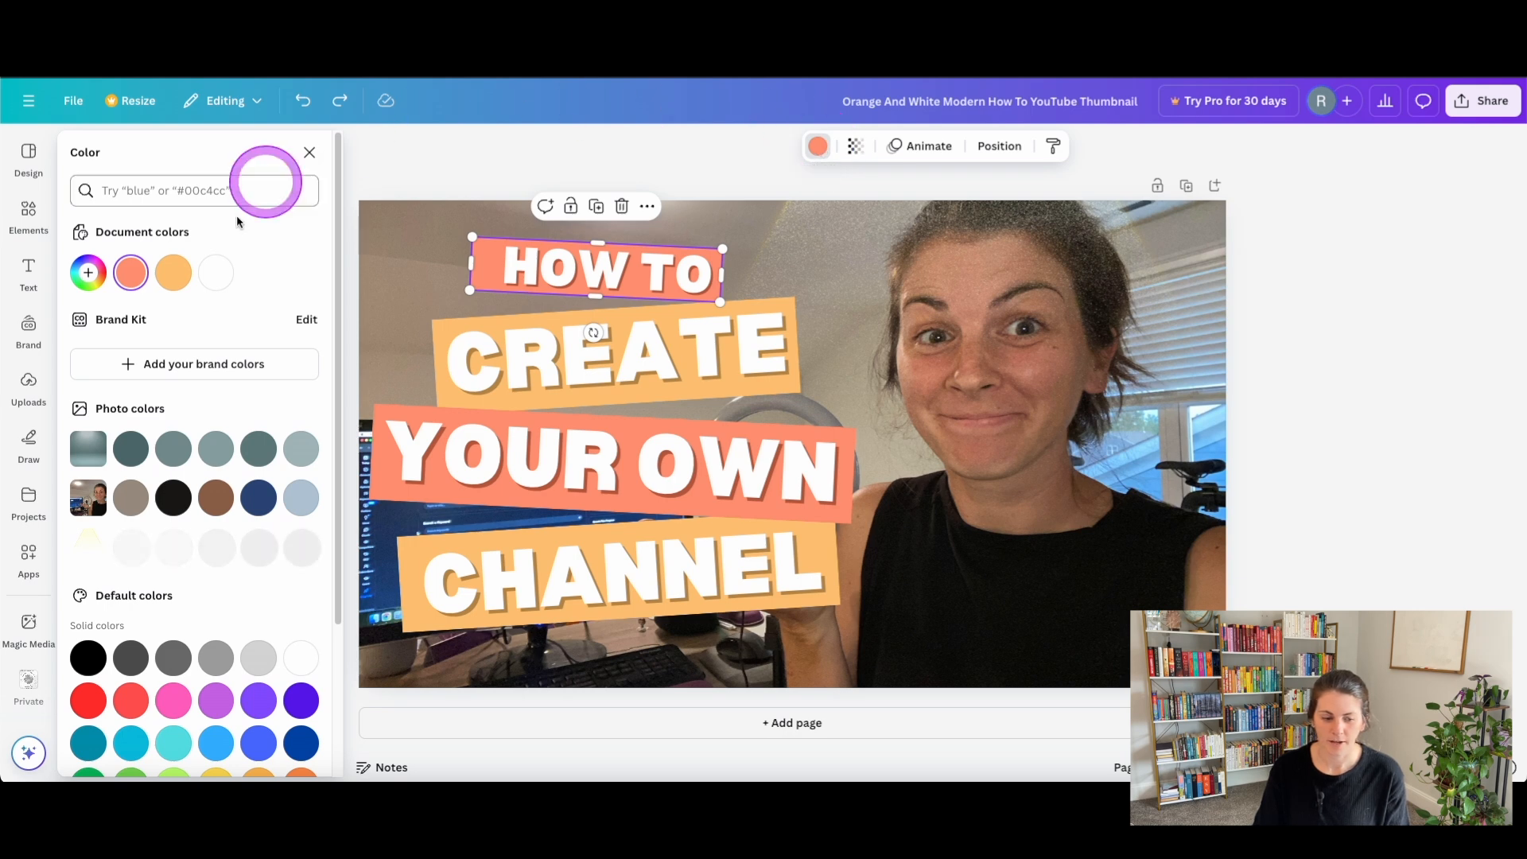
{"action": "left_click", "coordinate": [217, 702]}
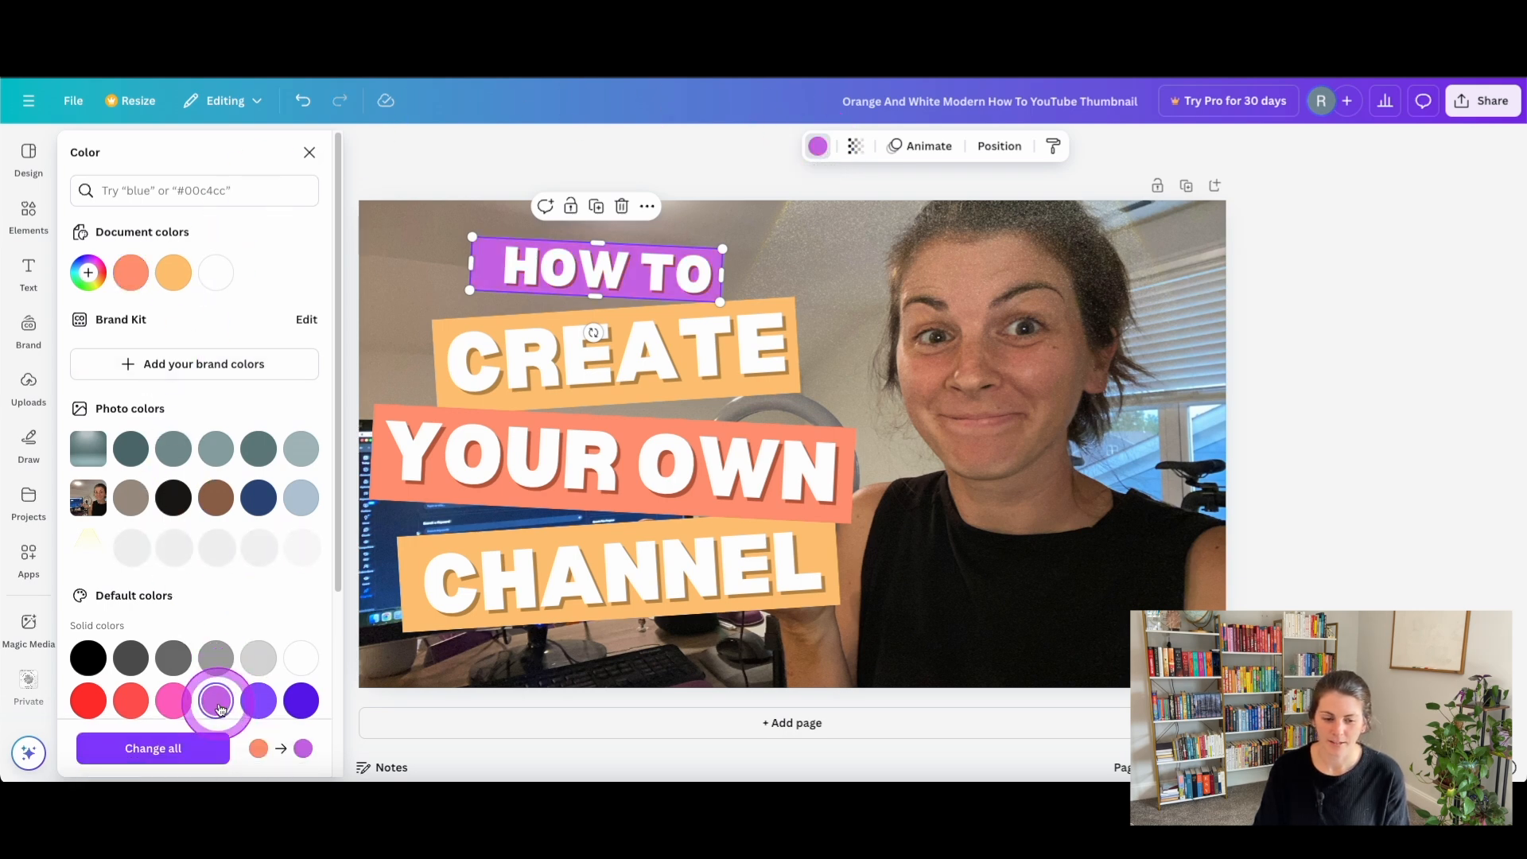
Select the bar behind "YOUR OWN" through the layer list and give it the same light purple.
{"action": "left_click", "coordinate": [391, 463]}
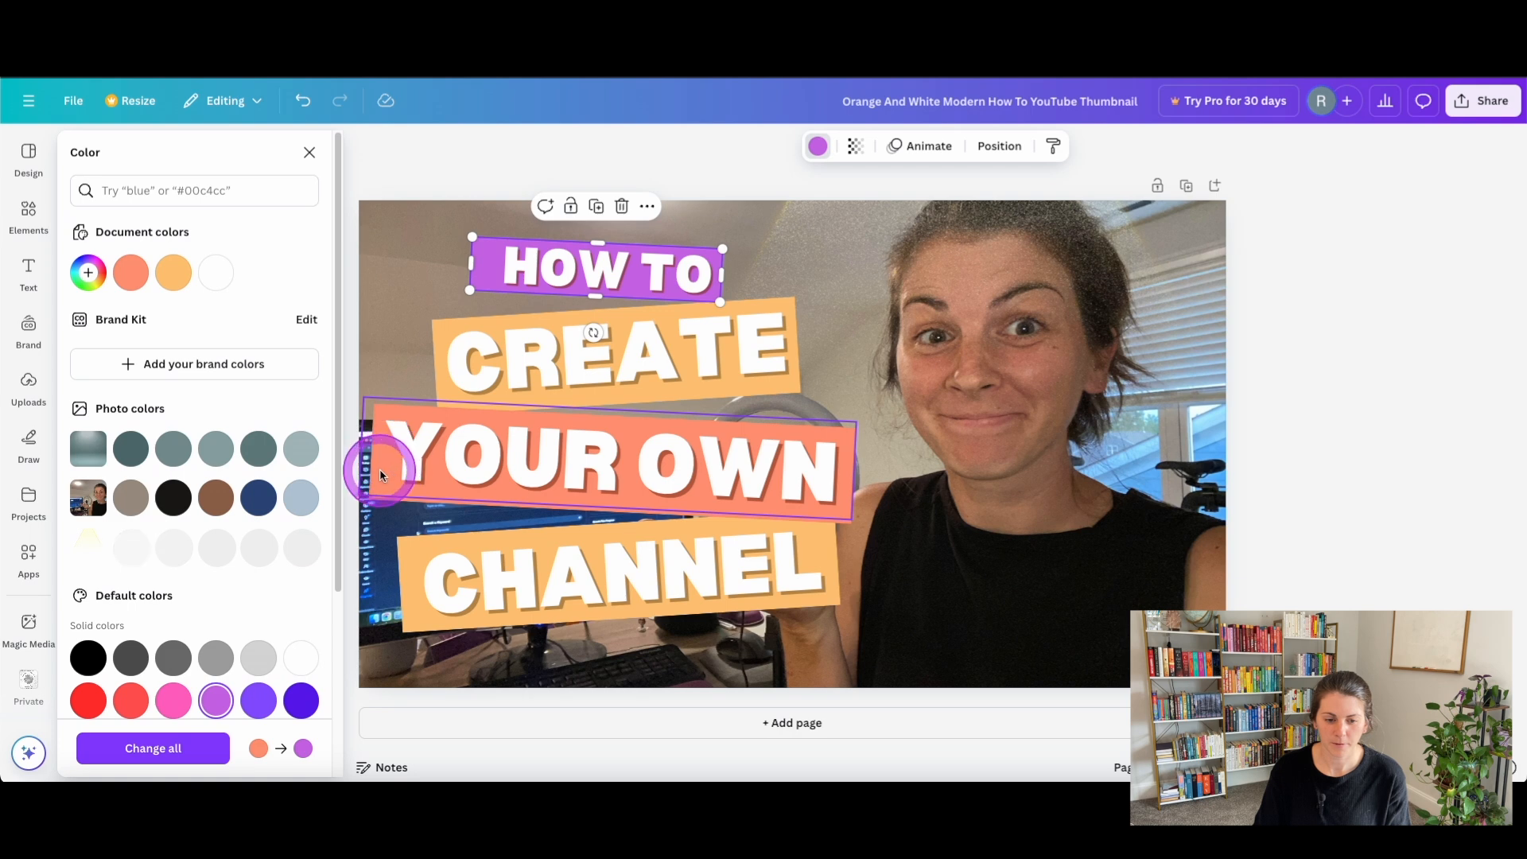
{"action": "left_click", "coordinate": [381, 475]}
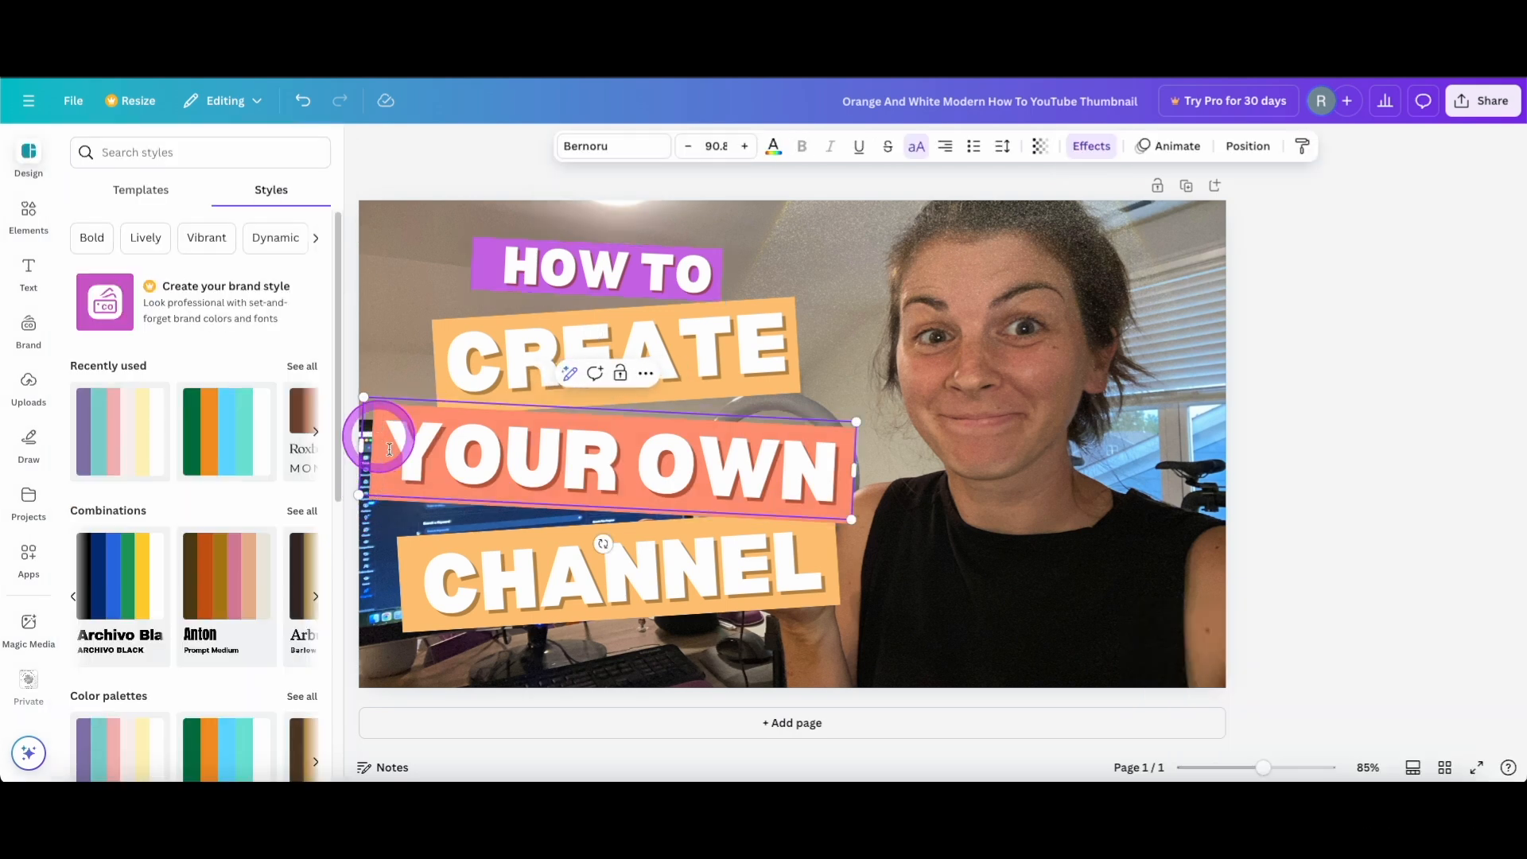
{"action": "left_click", "coordinate": [859, 513]}
{"action": "left_click", "coordinate": [1140, 146]}
{"action": "left_click", "coordinate": [259, 191]}
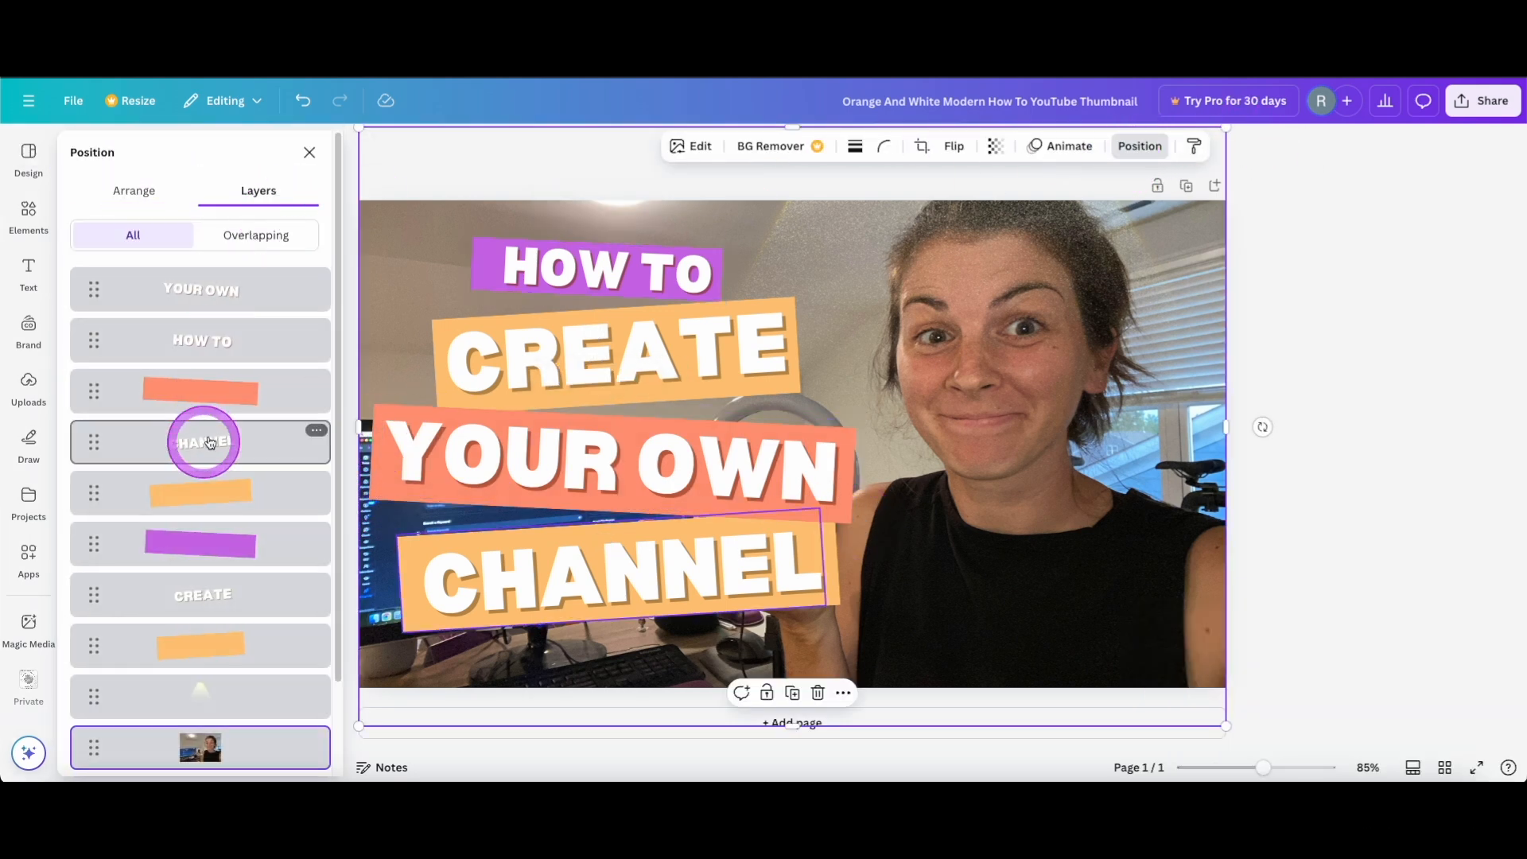
{"action": "left_click", "coordinate": [200, 389]}
{"action": "left_click", "coordinate": [819, 146]}
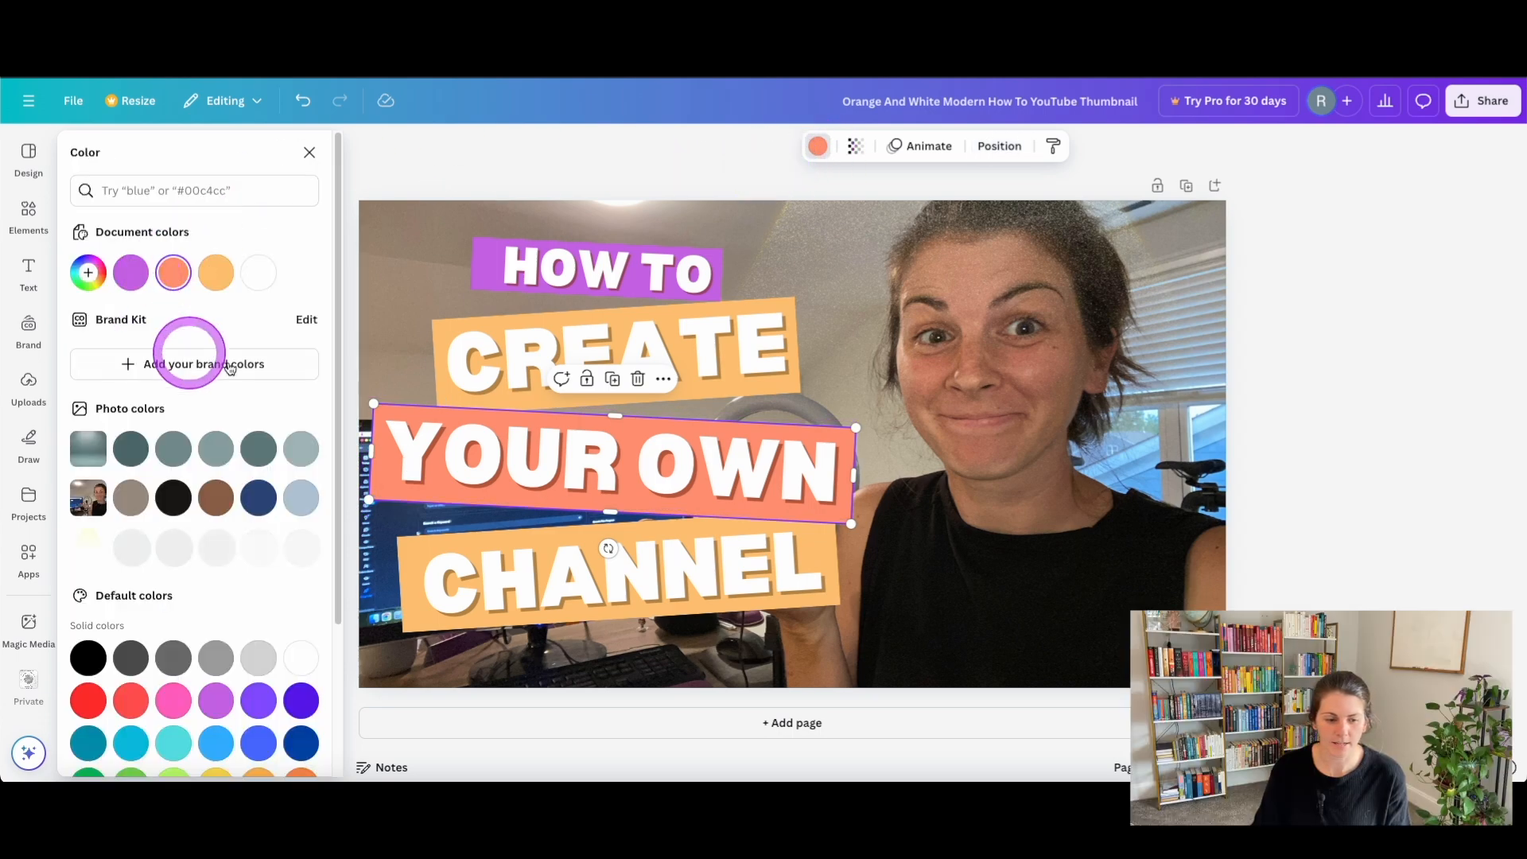
{"action": "left_click", "coordinate": [130, 272]}
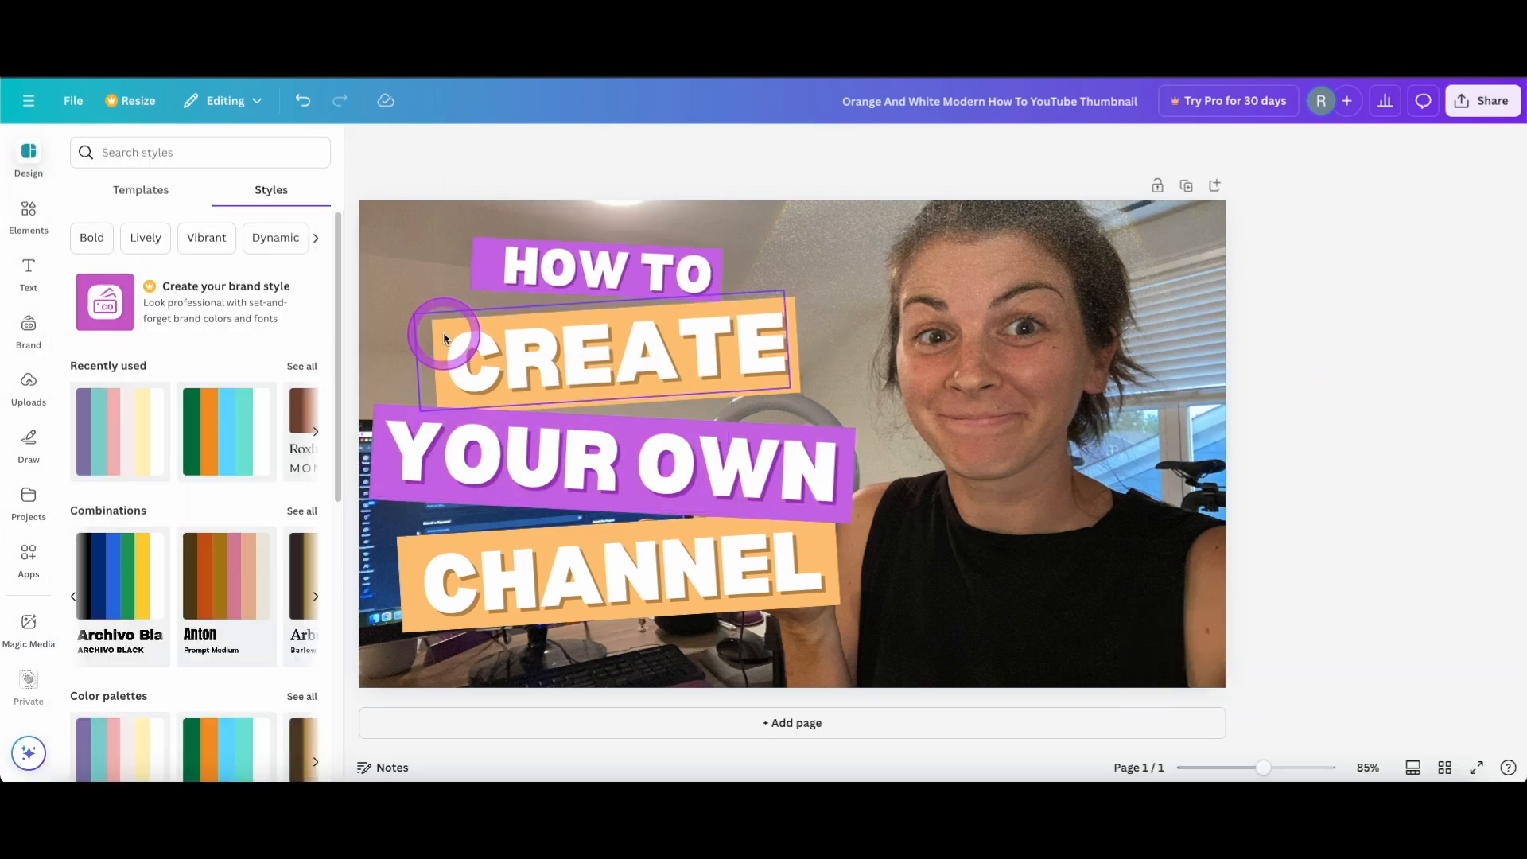
Align the four text lines "HOW TO", "CREATE", "YOUR OWN" and "CHANNEL" to a common horizontal center.
{"action": "left_click", "coordinate": [442, 332]}
{"action": "left_click", "coordinate": [560, 548], "text": "shift"}
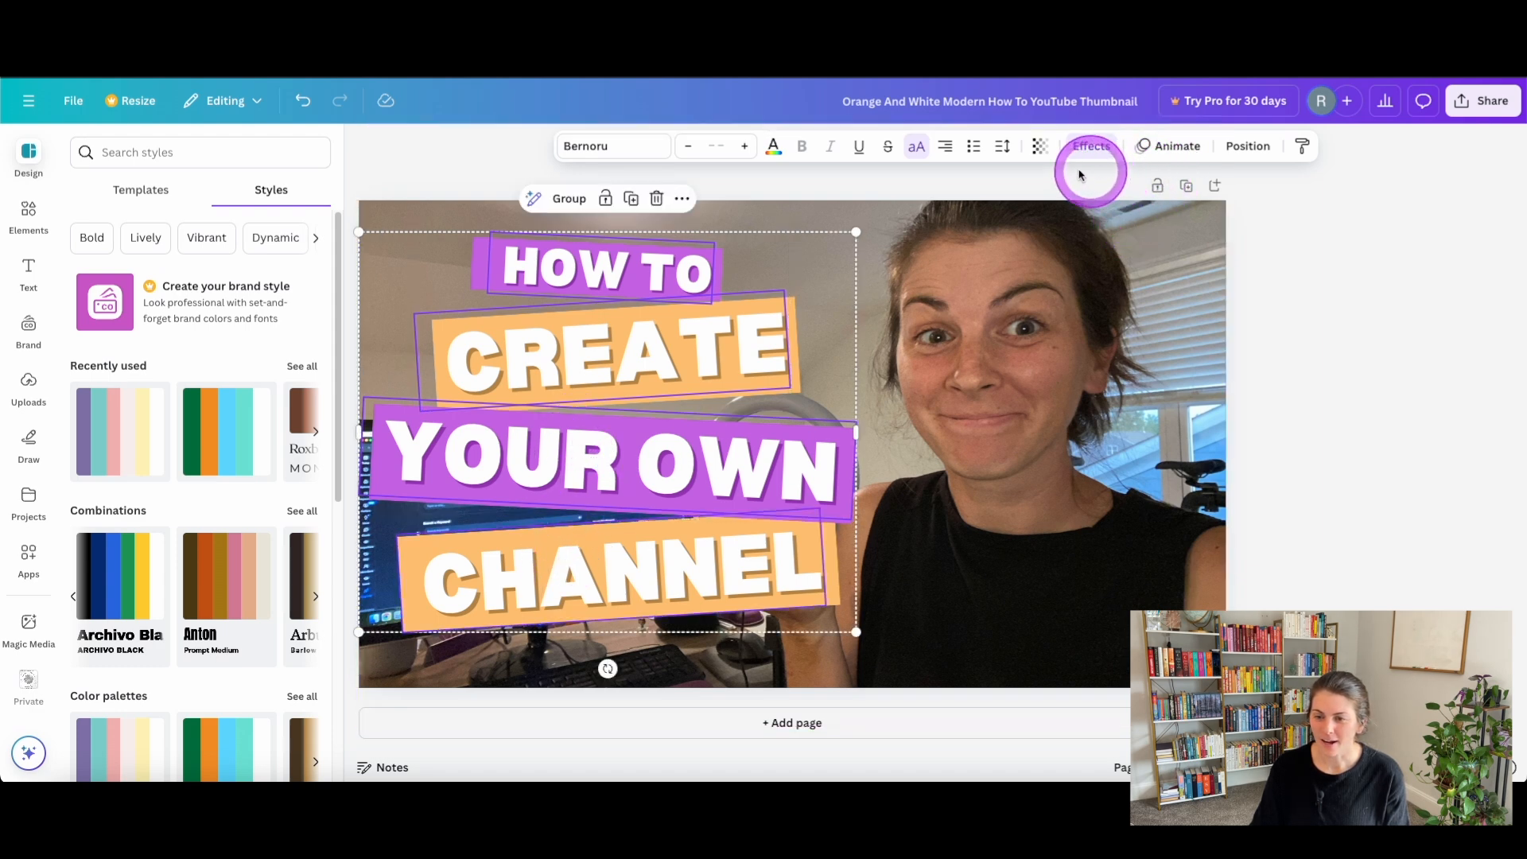
{"action": "left_click", "coordinate": [1246, 151]}
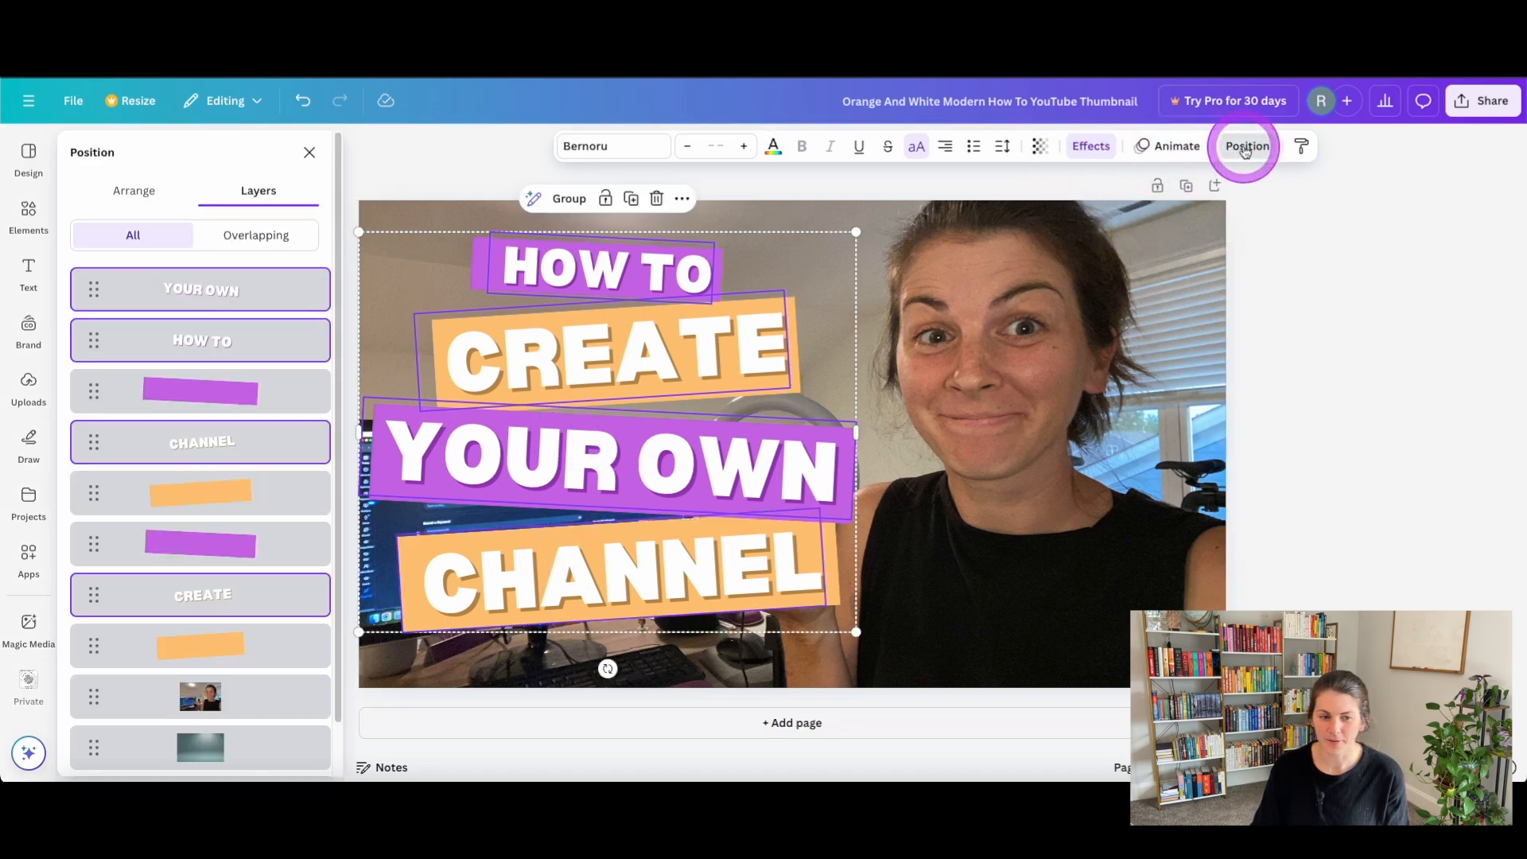
{"action": "left_click", "coordinate": [159, 191]}
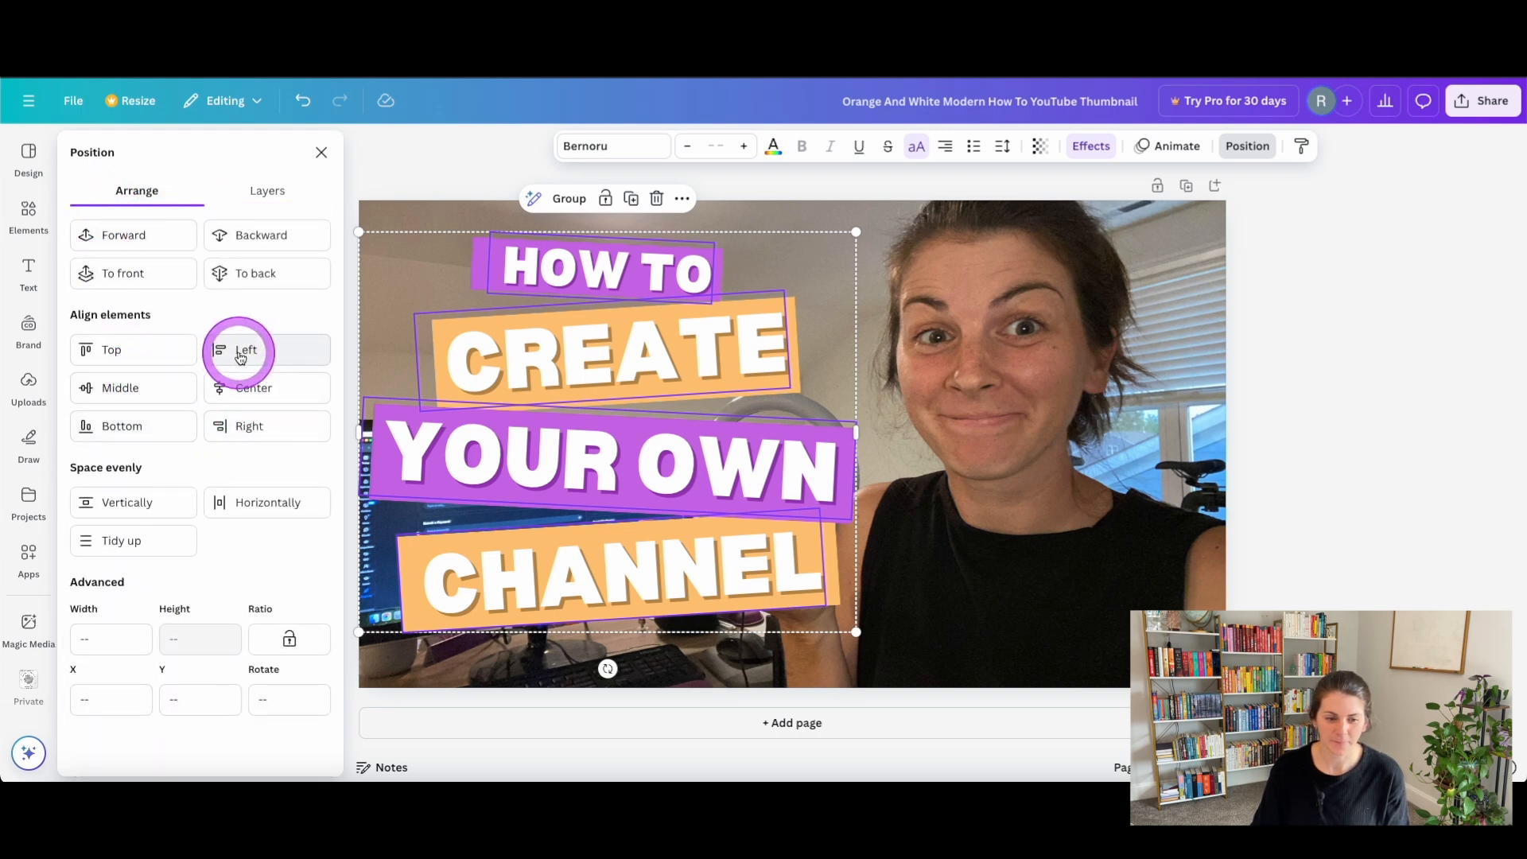
{"action": "left_click", "coordinate": [248, 389]}
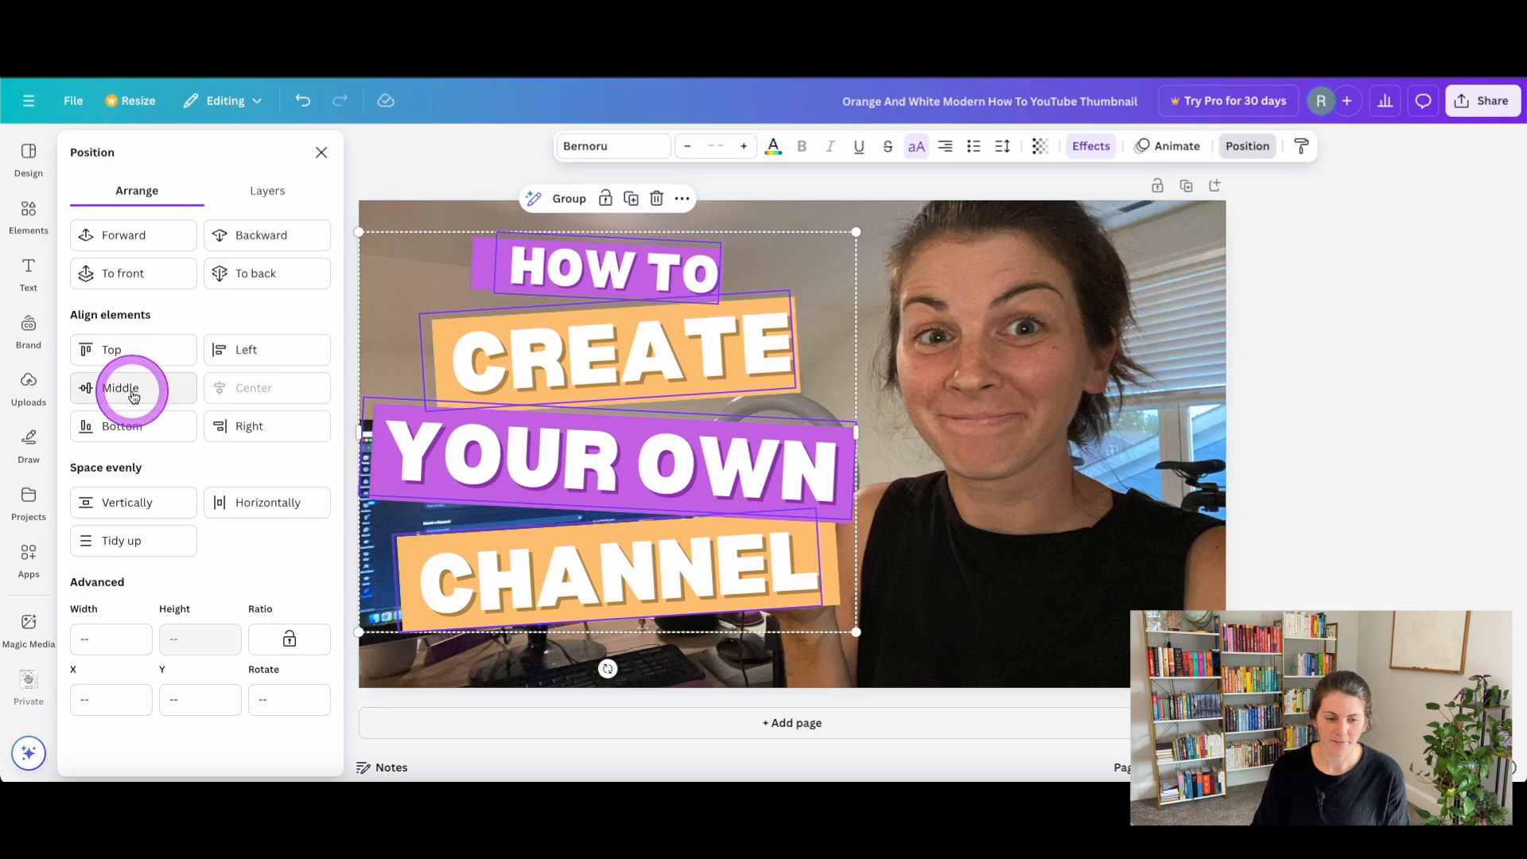
Group the "HOW TO" text with its purple bar, and the "YOUR OWN" text with its purple bar.
{"action": "left_click", "coordinate": [488, 268]}
{"action": "left_click", "coordinate": [637, 290], "text": "shift"}
{"action": "key", "text": "super+g"}
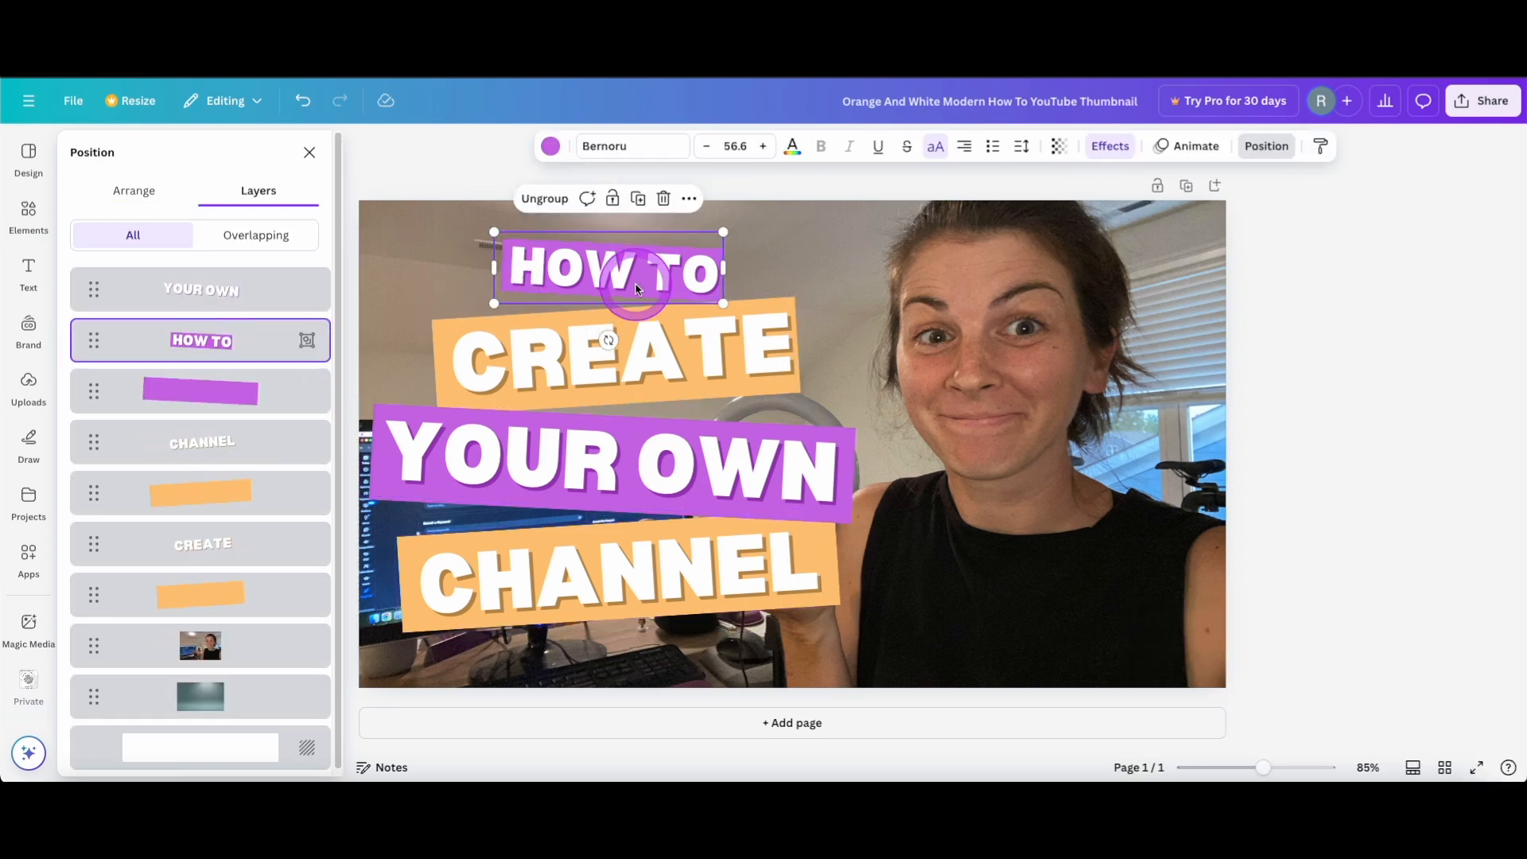
{"action": "left_click", "coordinate": [662, 512]}
{"action": "left_click", "coordinate": [664, 484], "text": "shift"}
{"action": "key", "text": "super+g"}
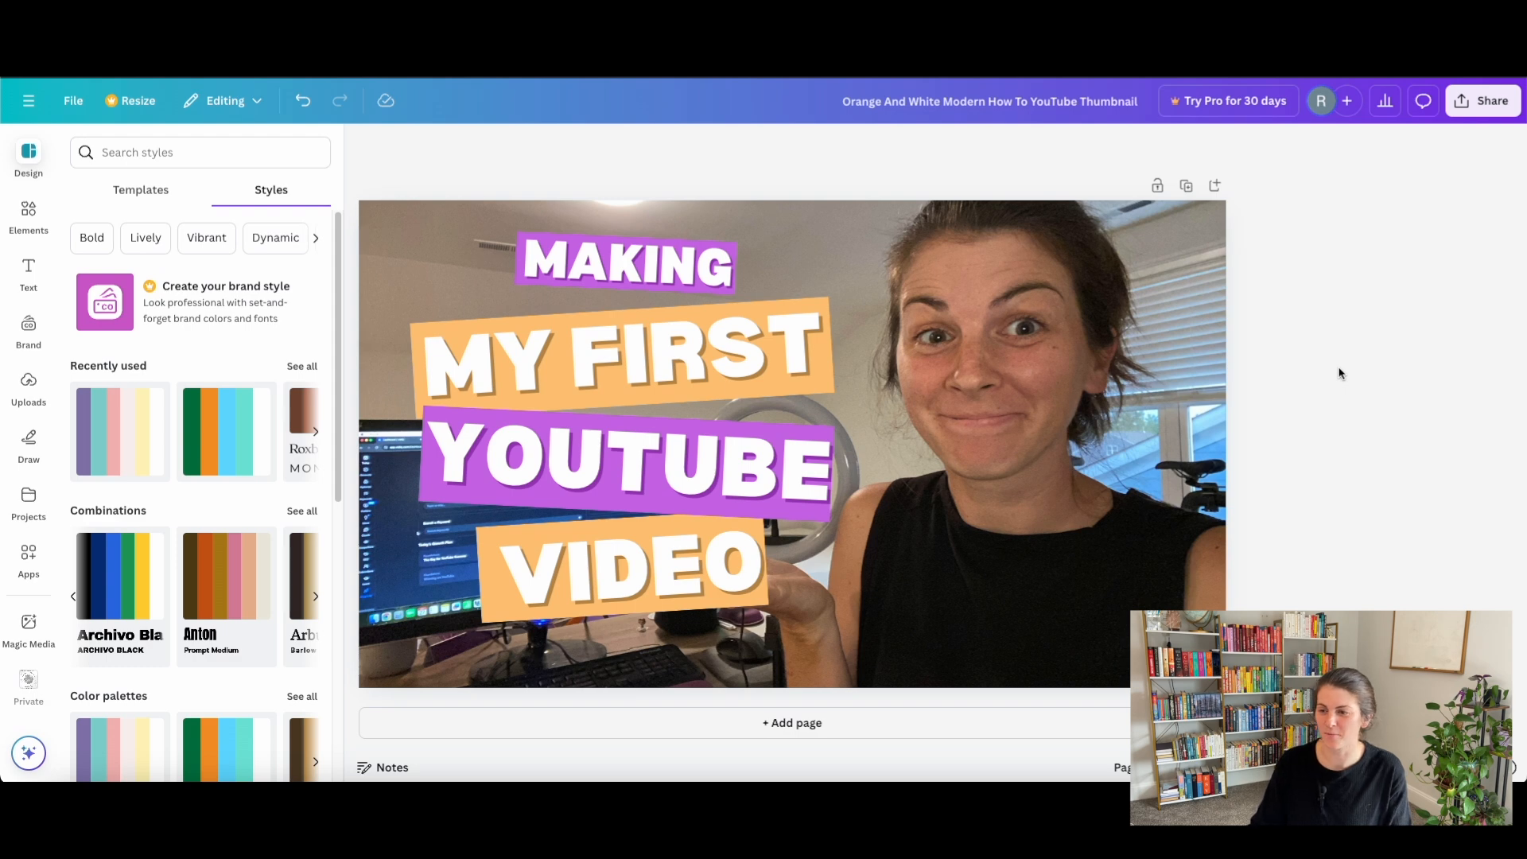
Download the finished thumbnail as a PNG at 1,280 × 720 px.
{"action": "left_click", "coordinate": [1481, 101]}
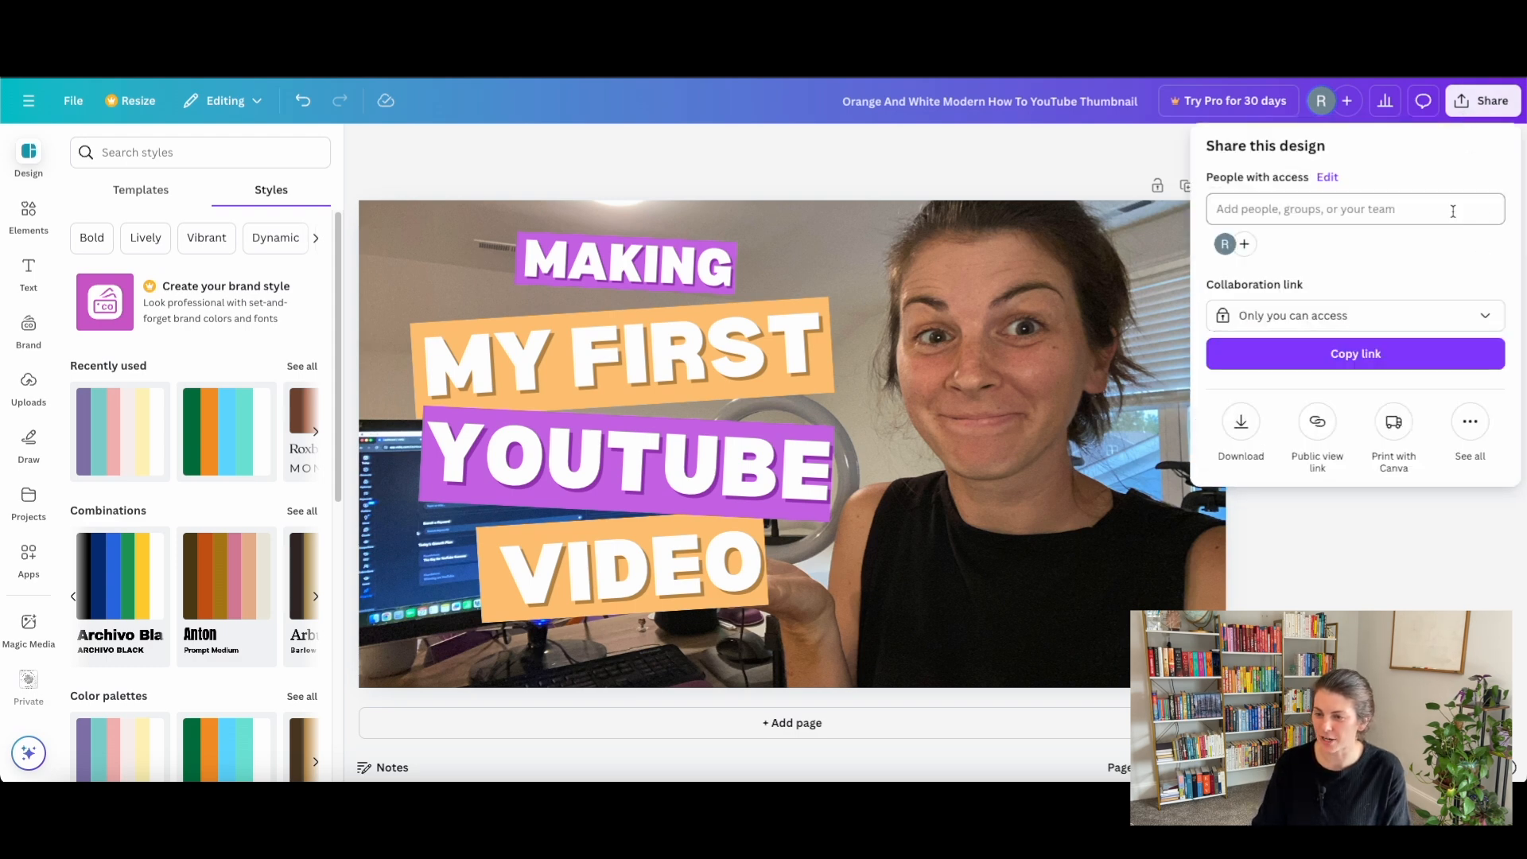
{"action": "left_click", "coordinate": [1241, 423]}
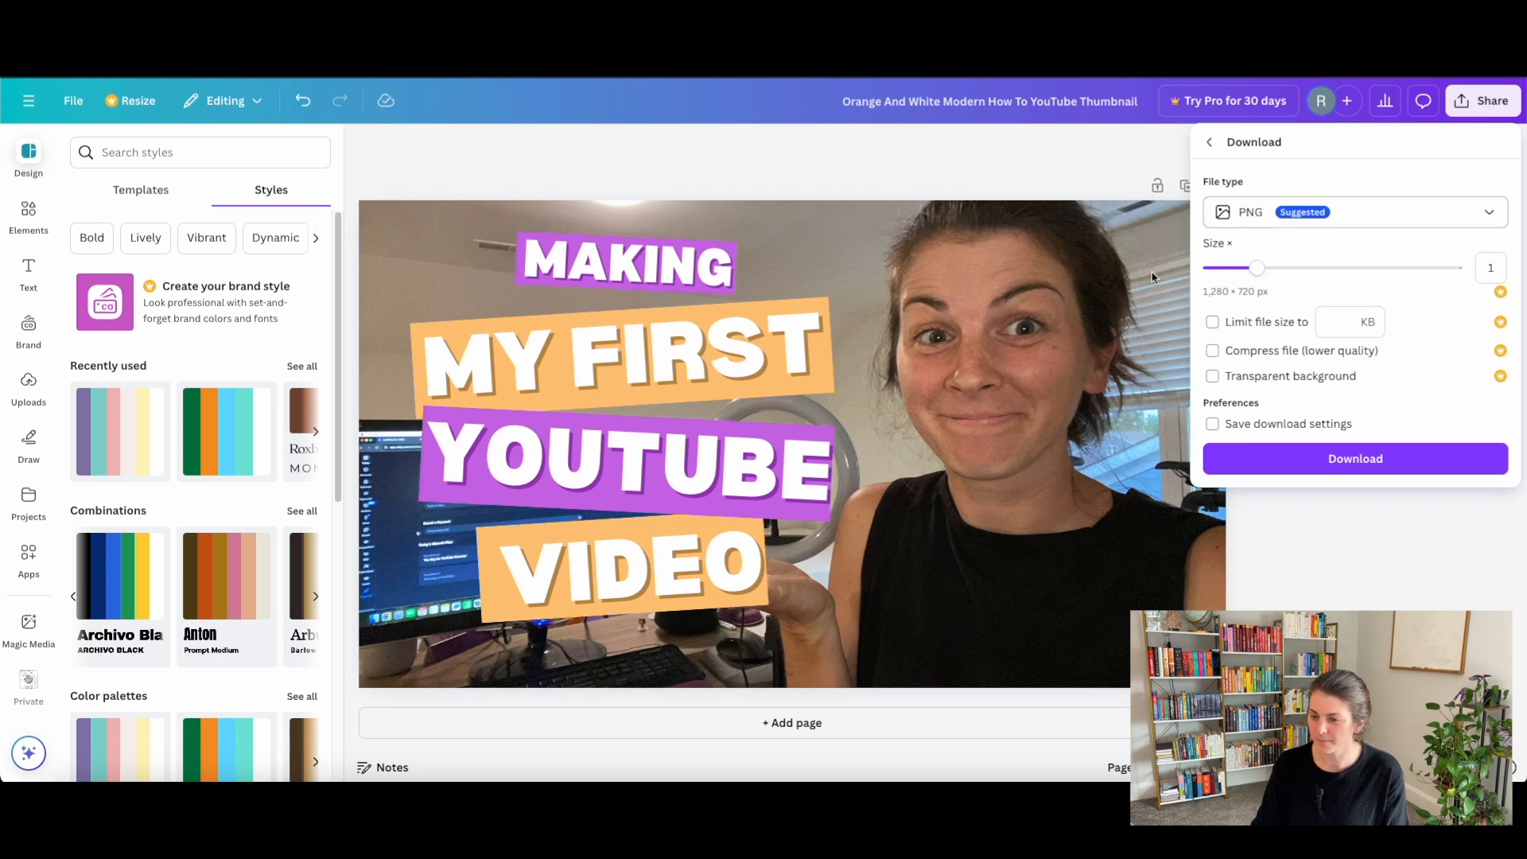
{"action": "left_click", "coordinate": [1298, 470]}
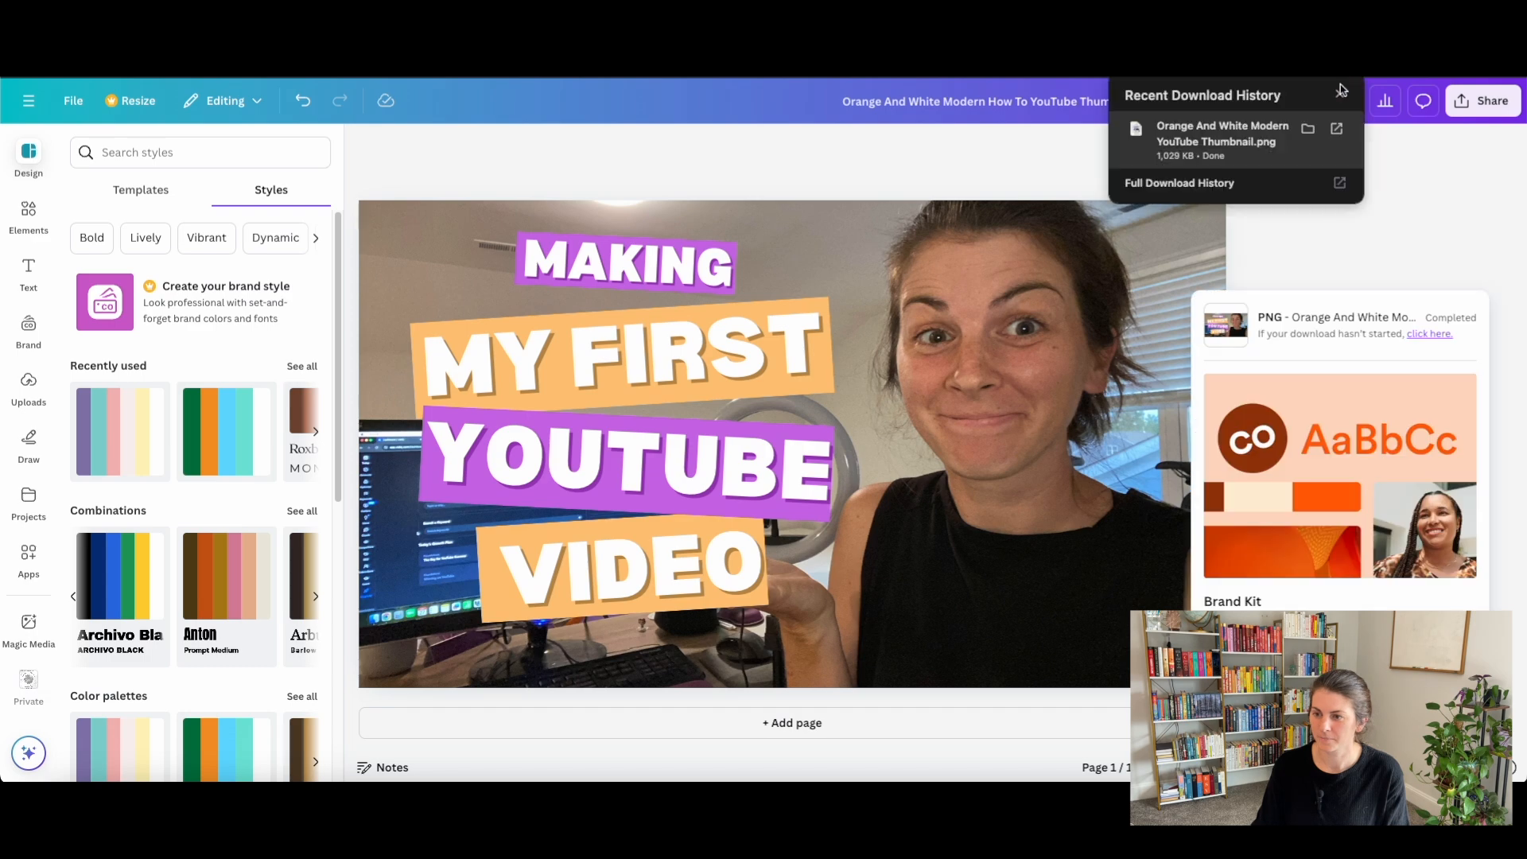